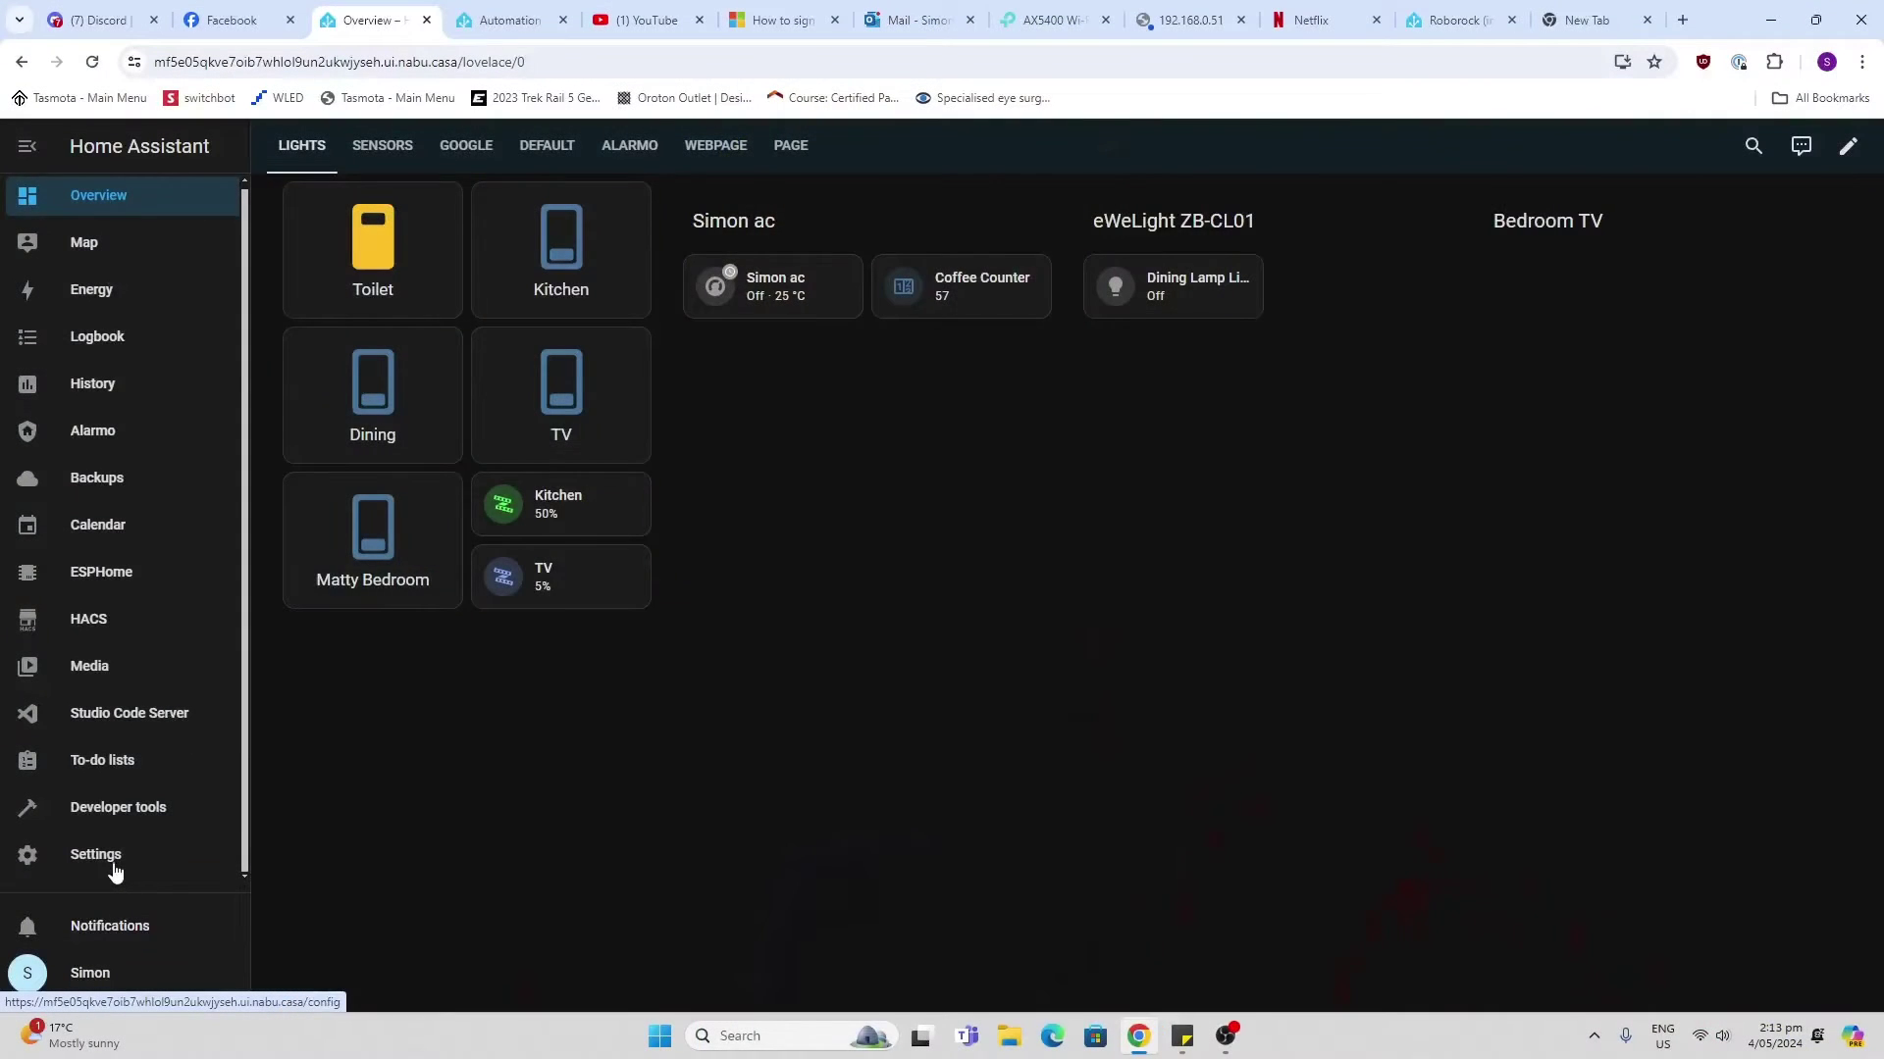
Create a new empty automation from Settings > Automations & scenes.
click(113, 869)
click(943, 377)
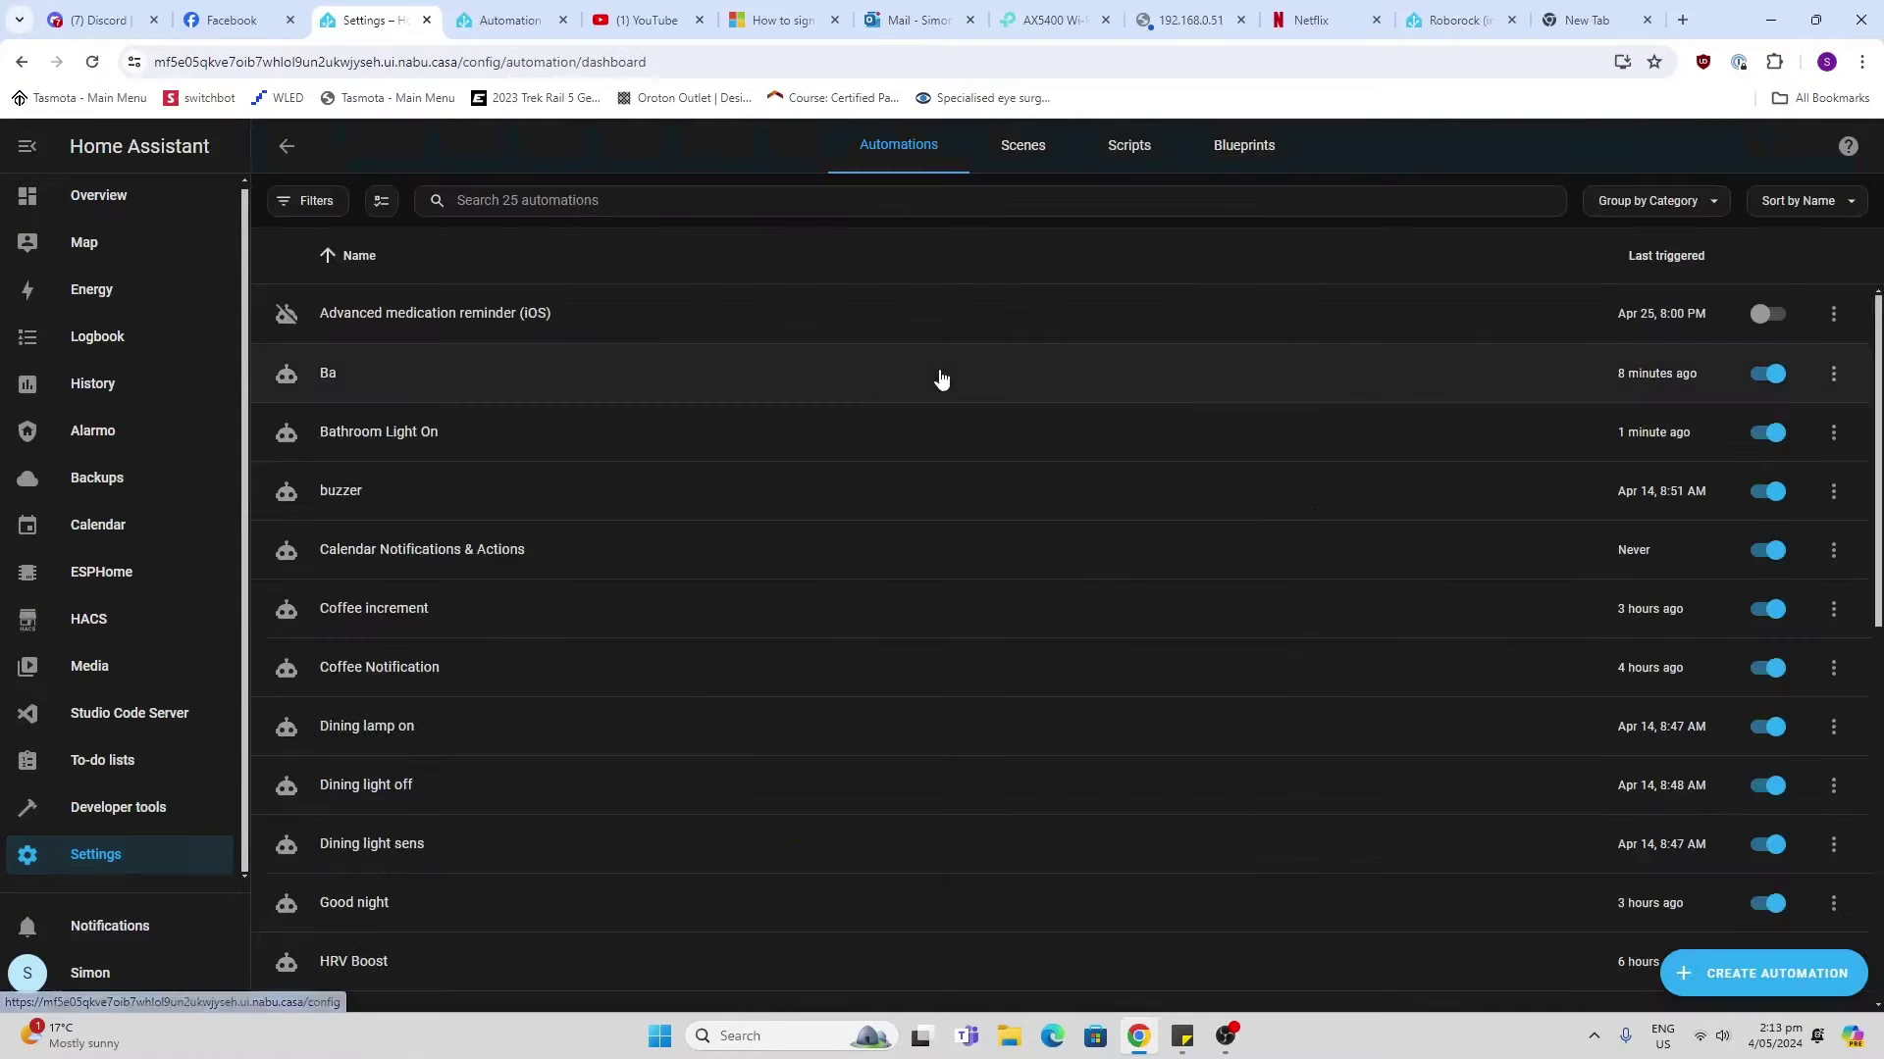
click(1722, 974)
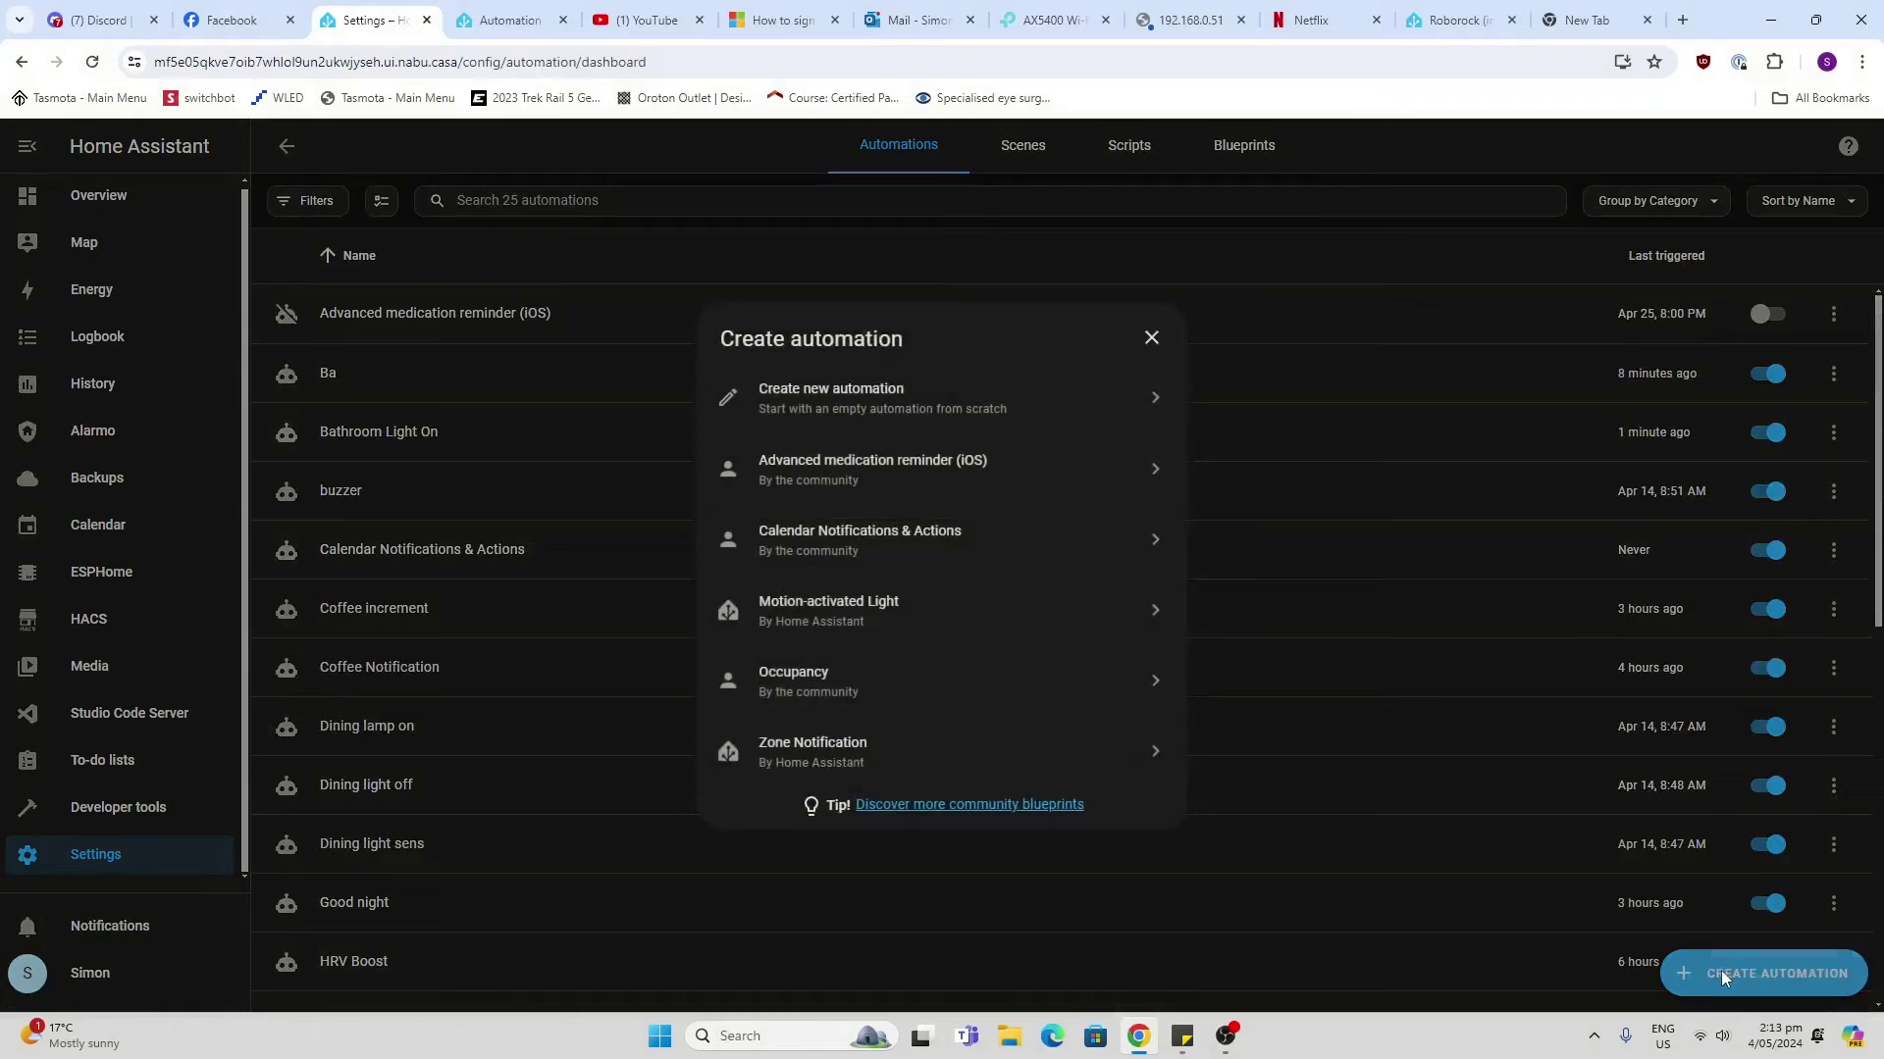
click(841, 390)
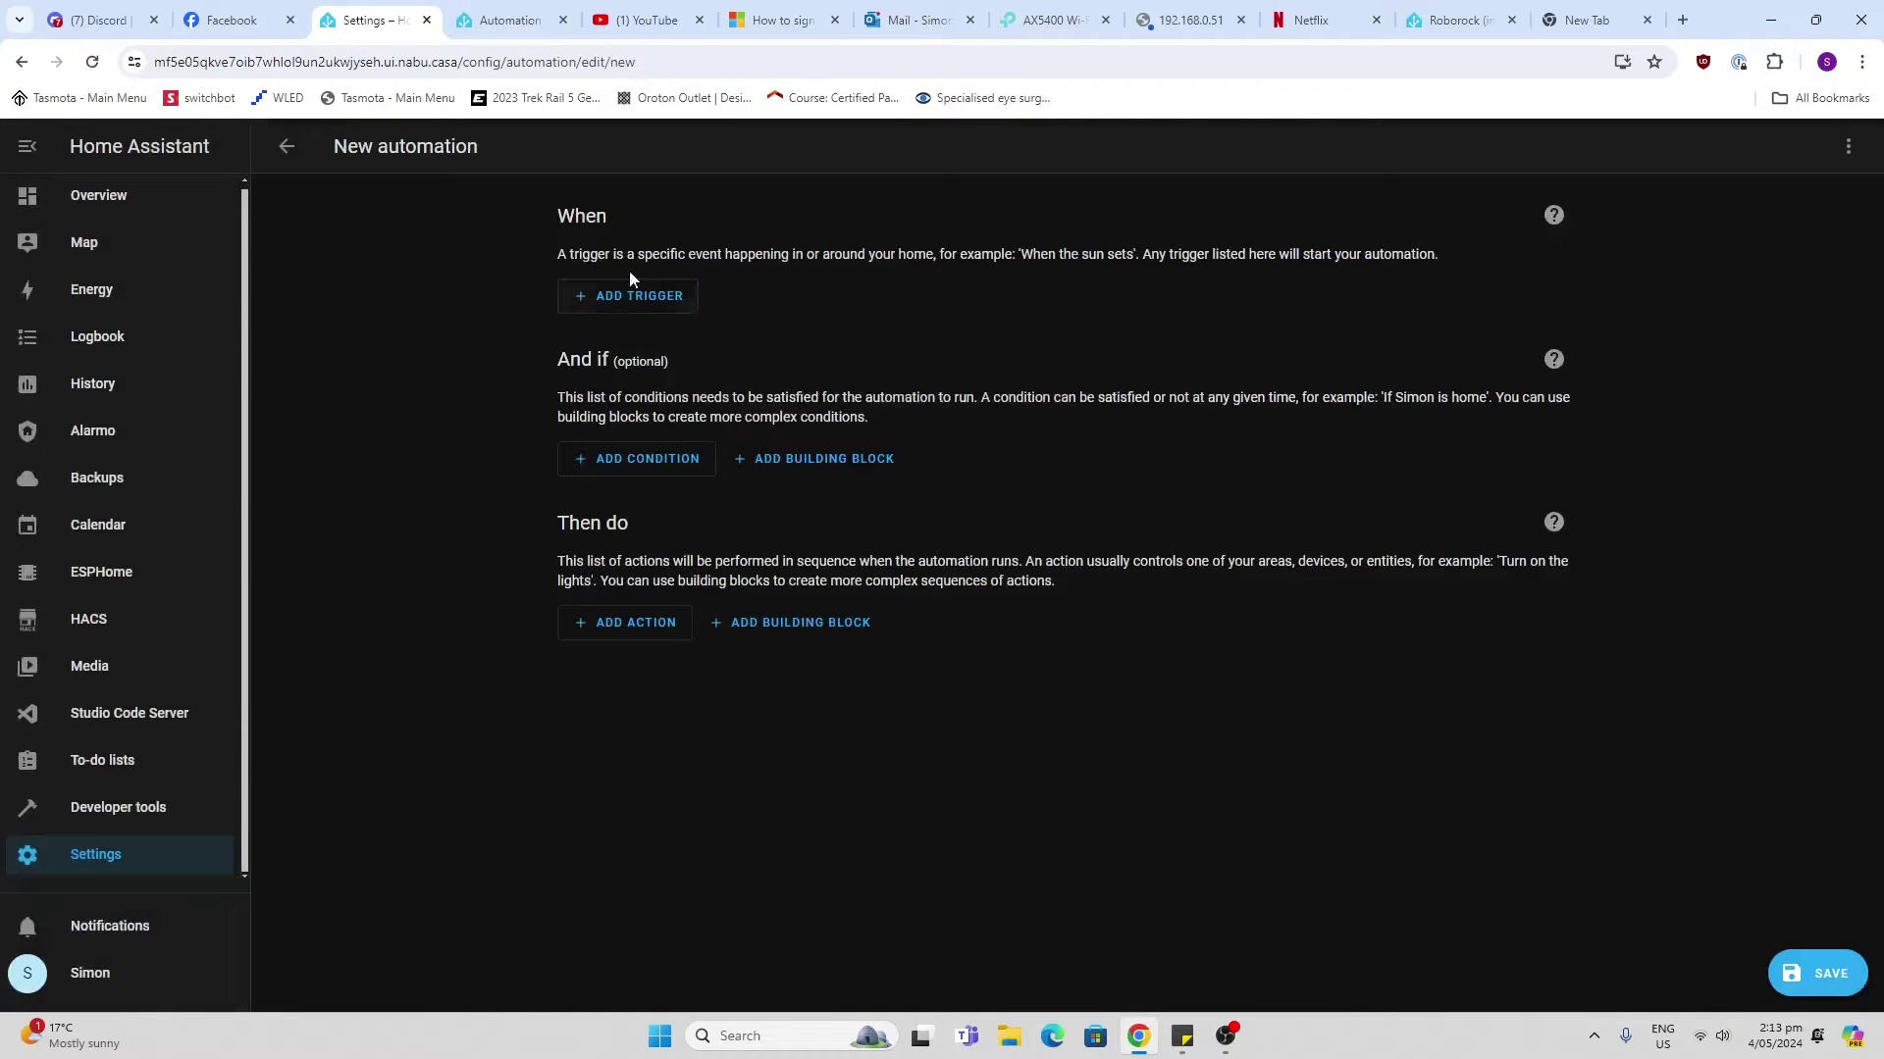
Add a device trigger on Outside Temp temperature changes, below 12 °C.
click(643, 296)
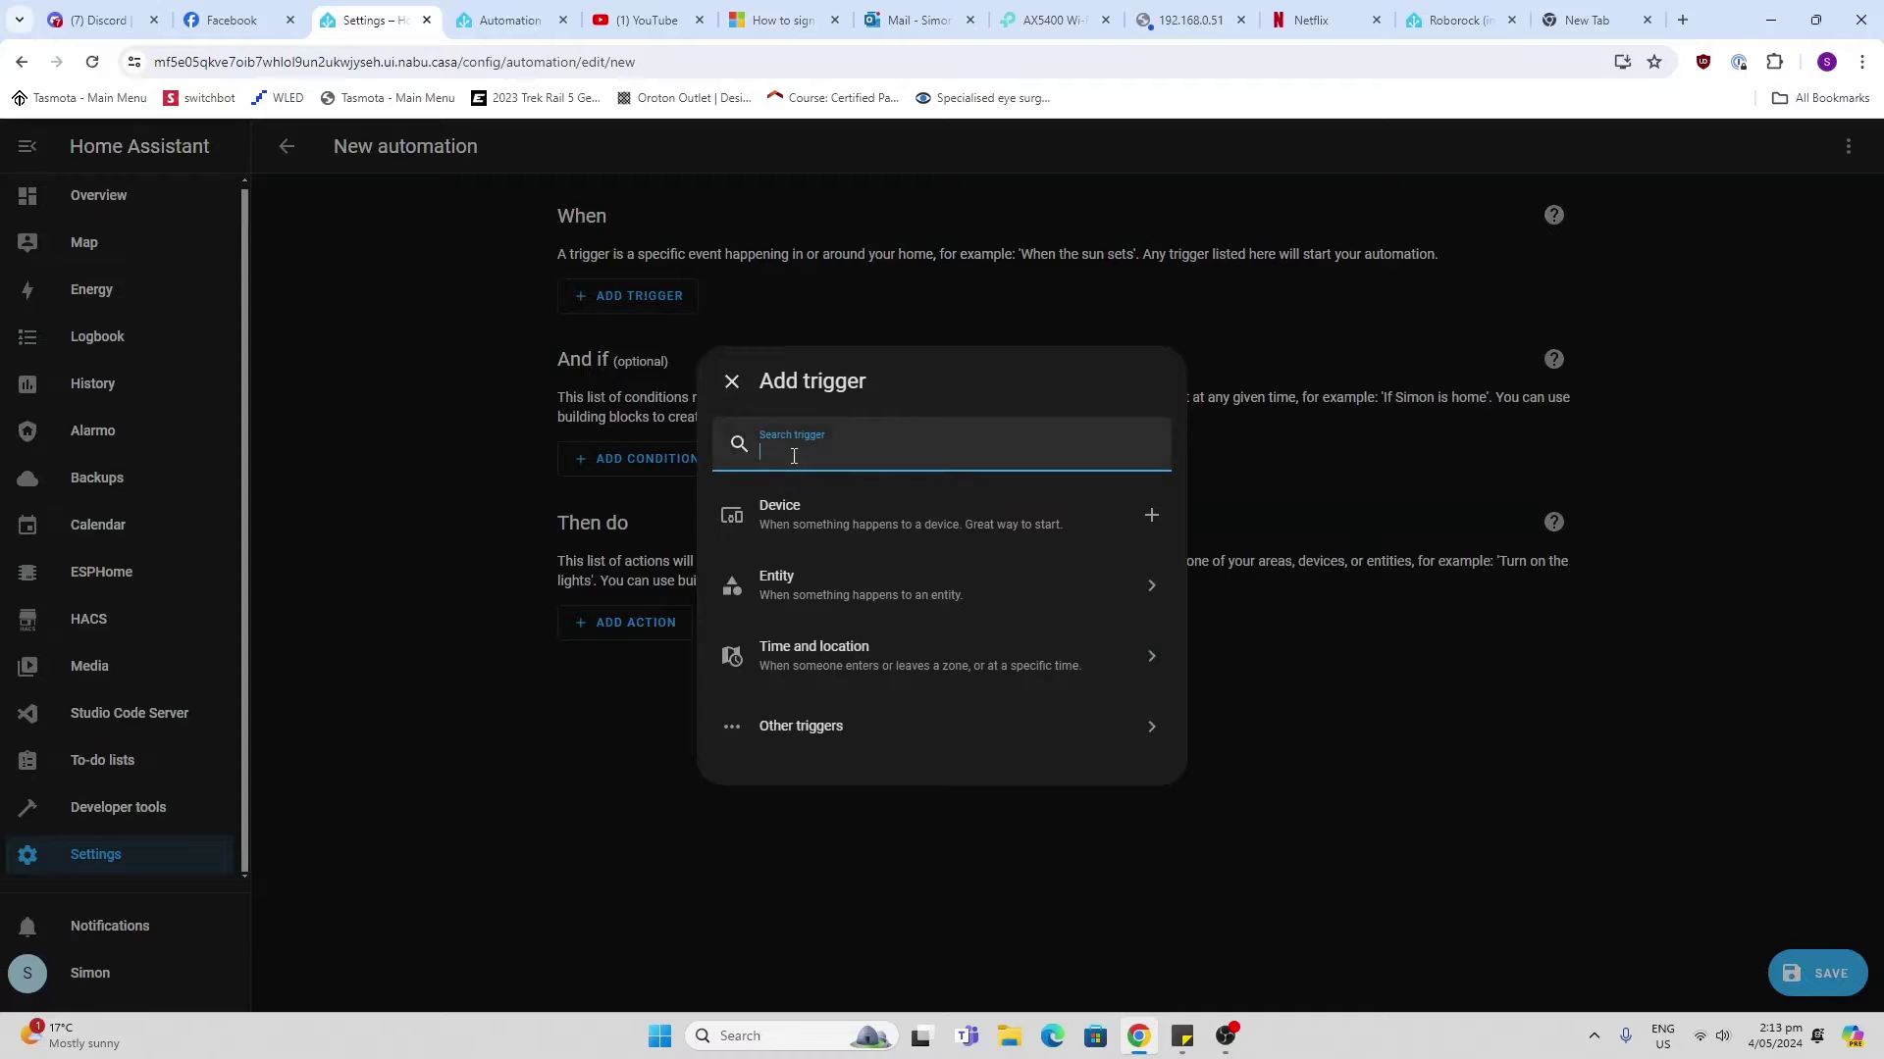
click(799, 518)
click(704, 339)
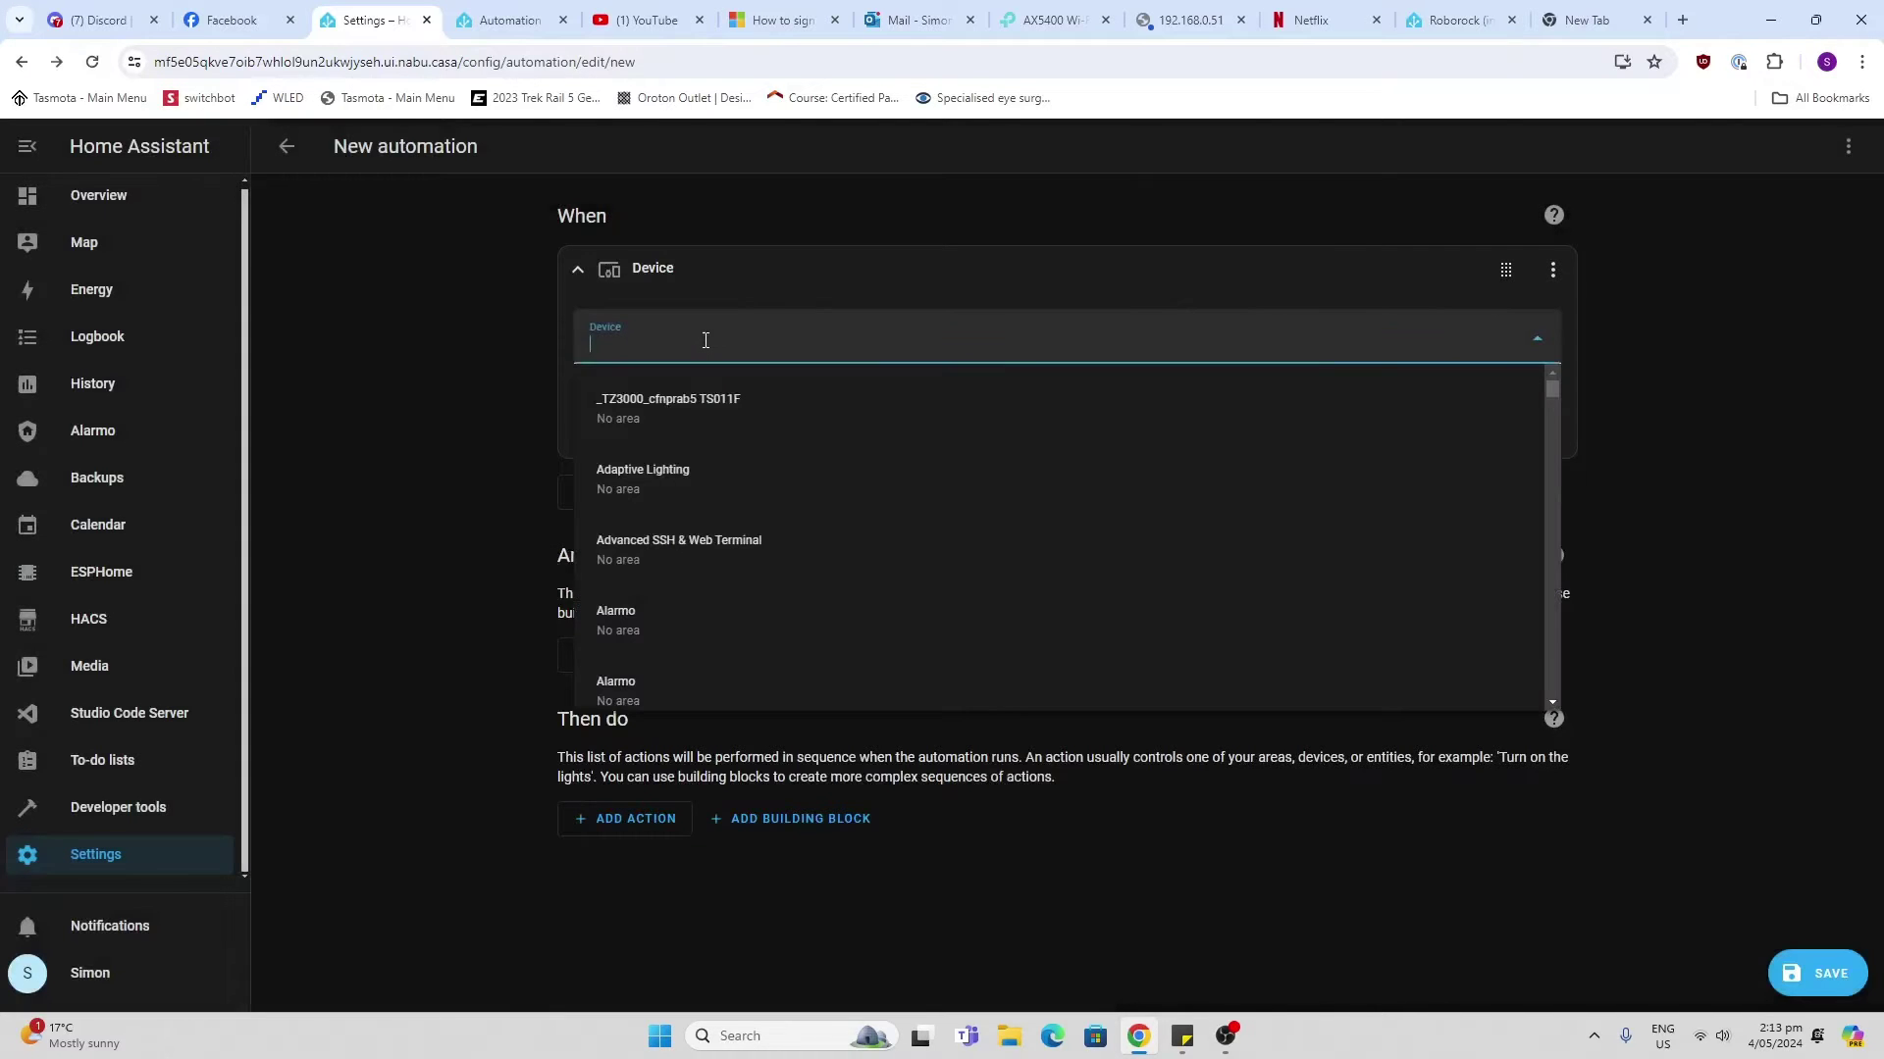
text(ou)
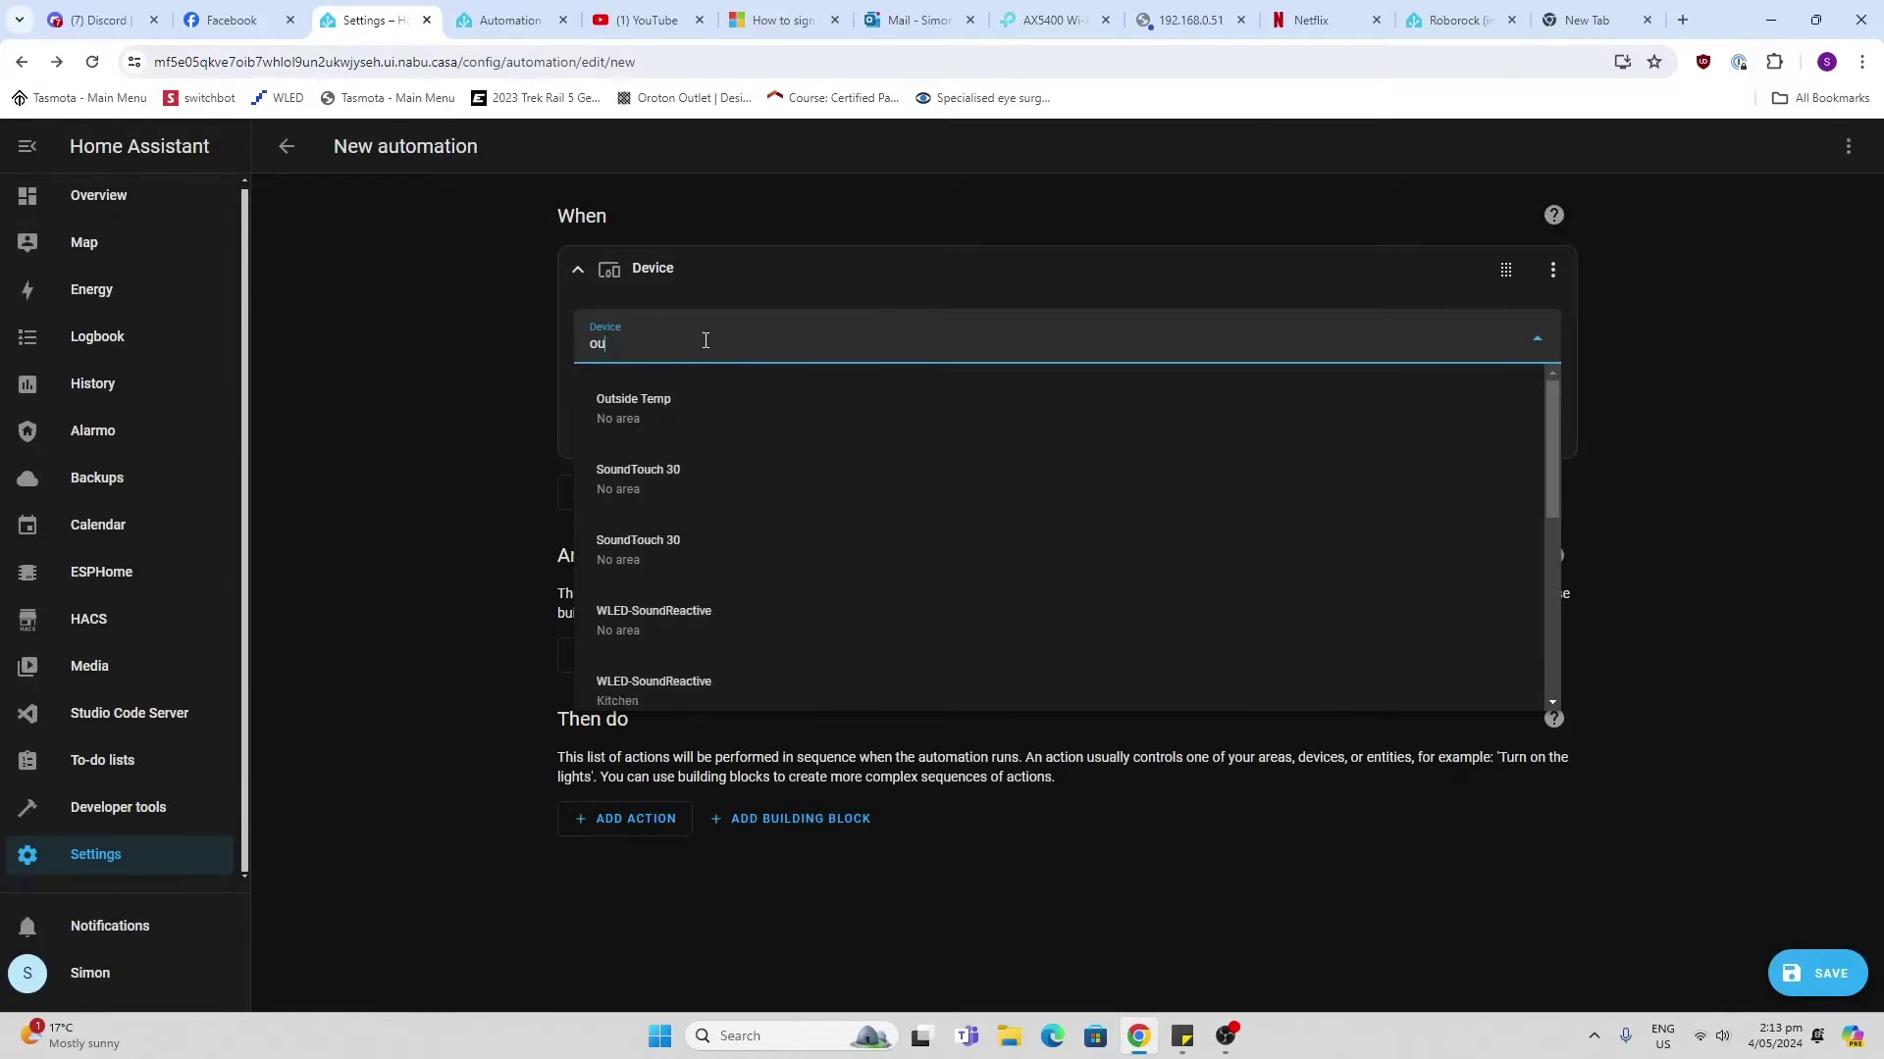
text(t)
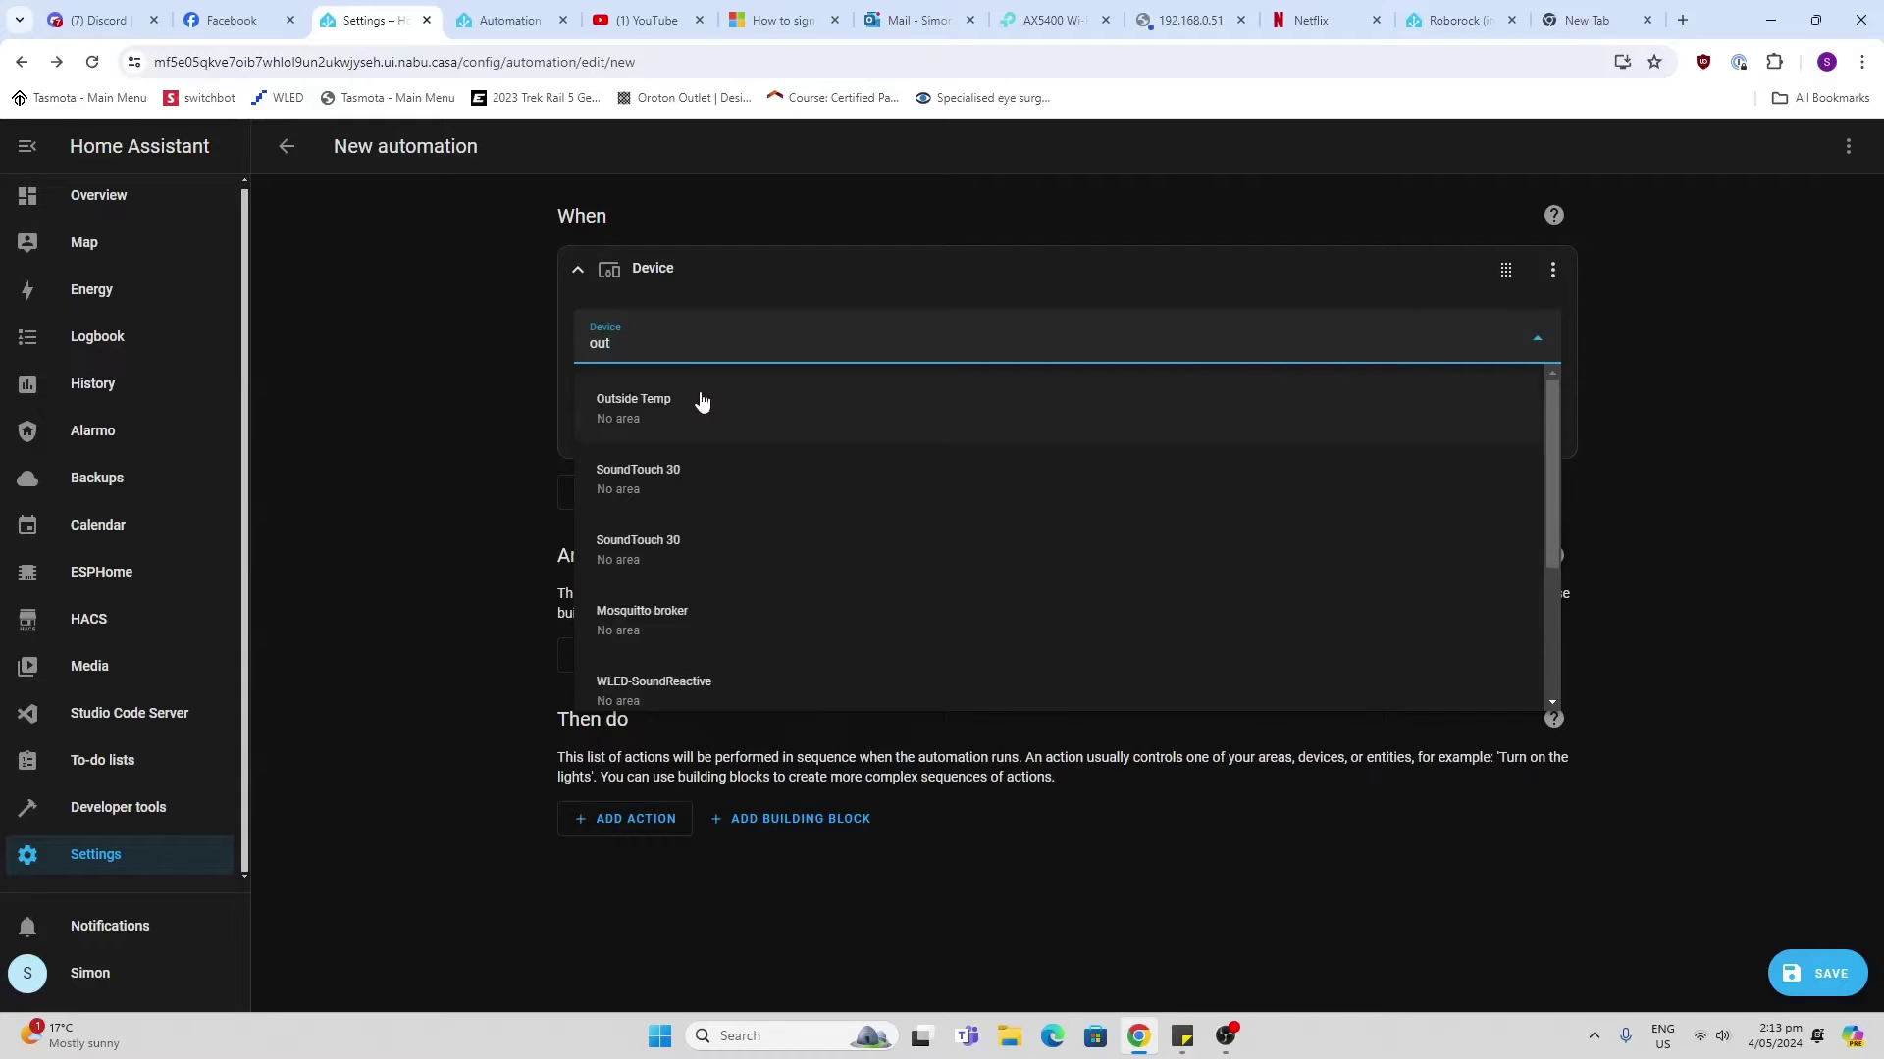
click(703, 402)
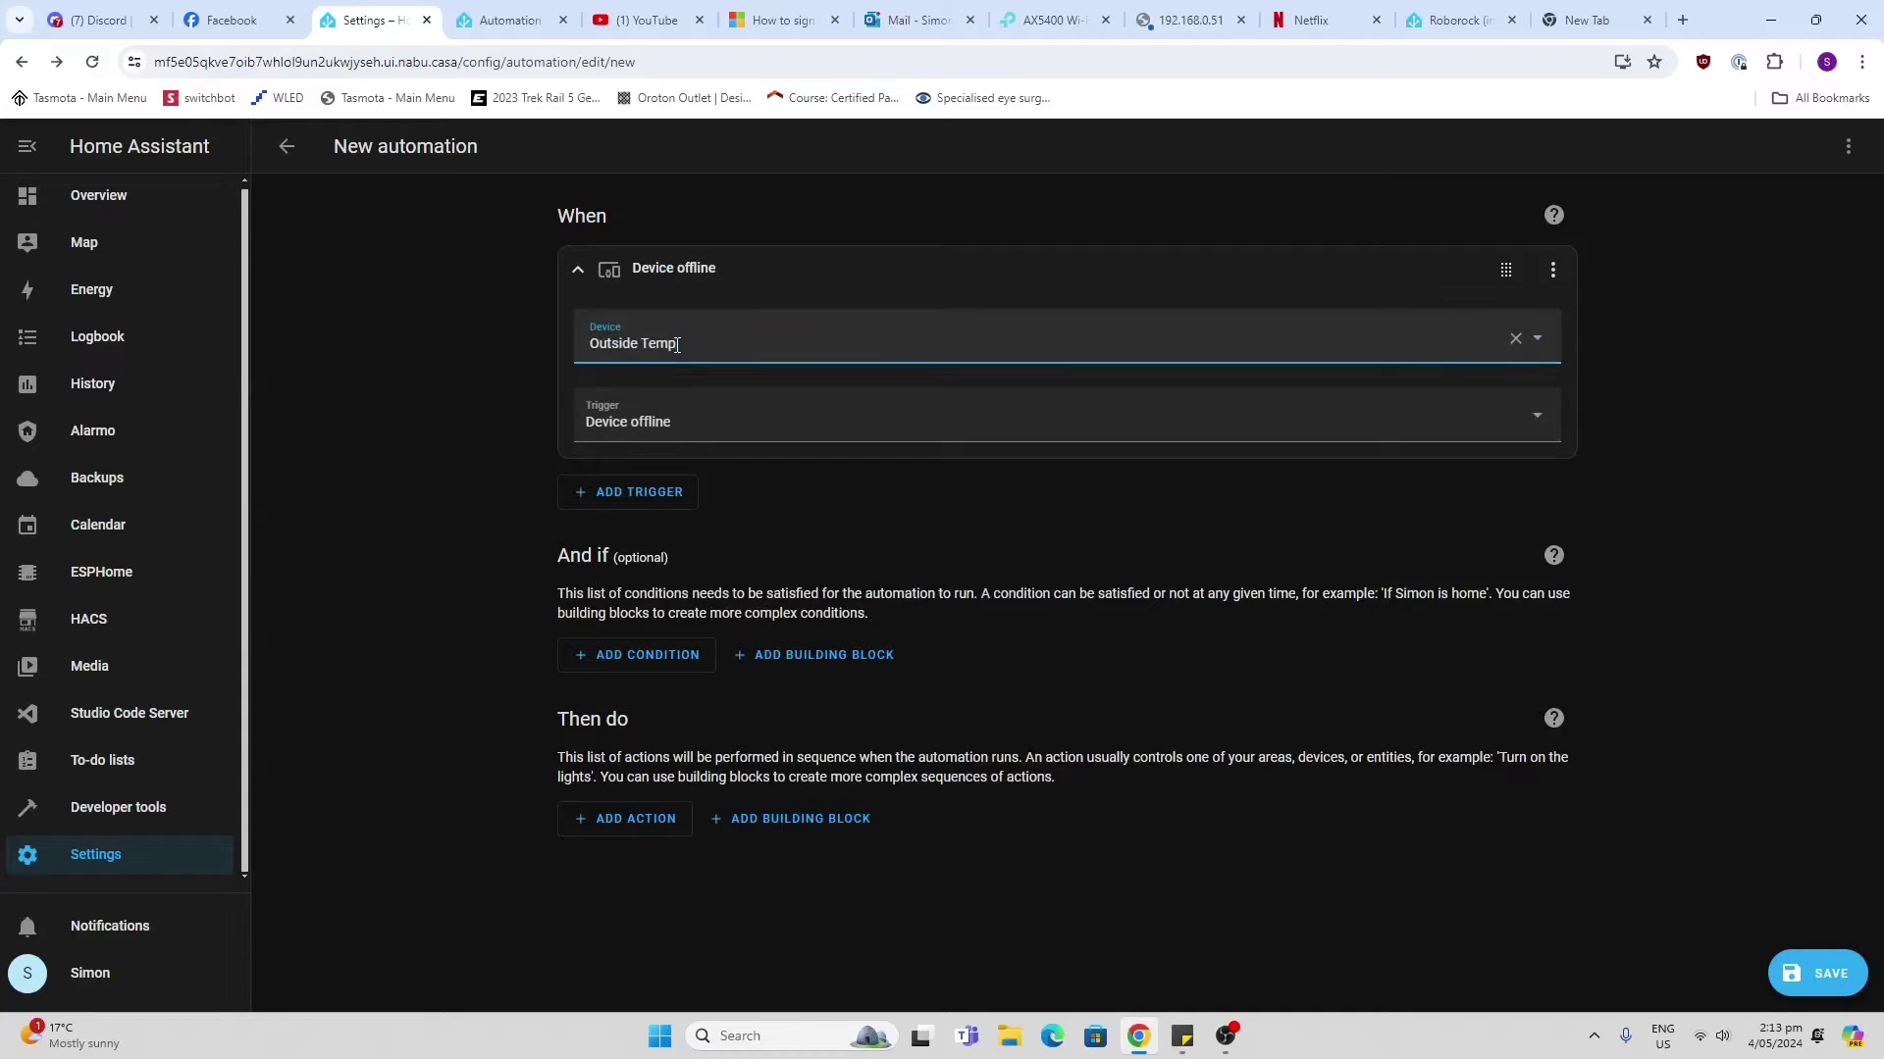
click(654, 424)
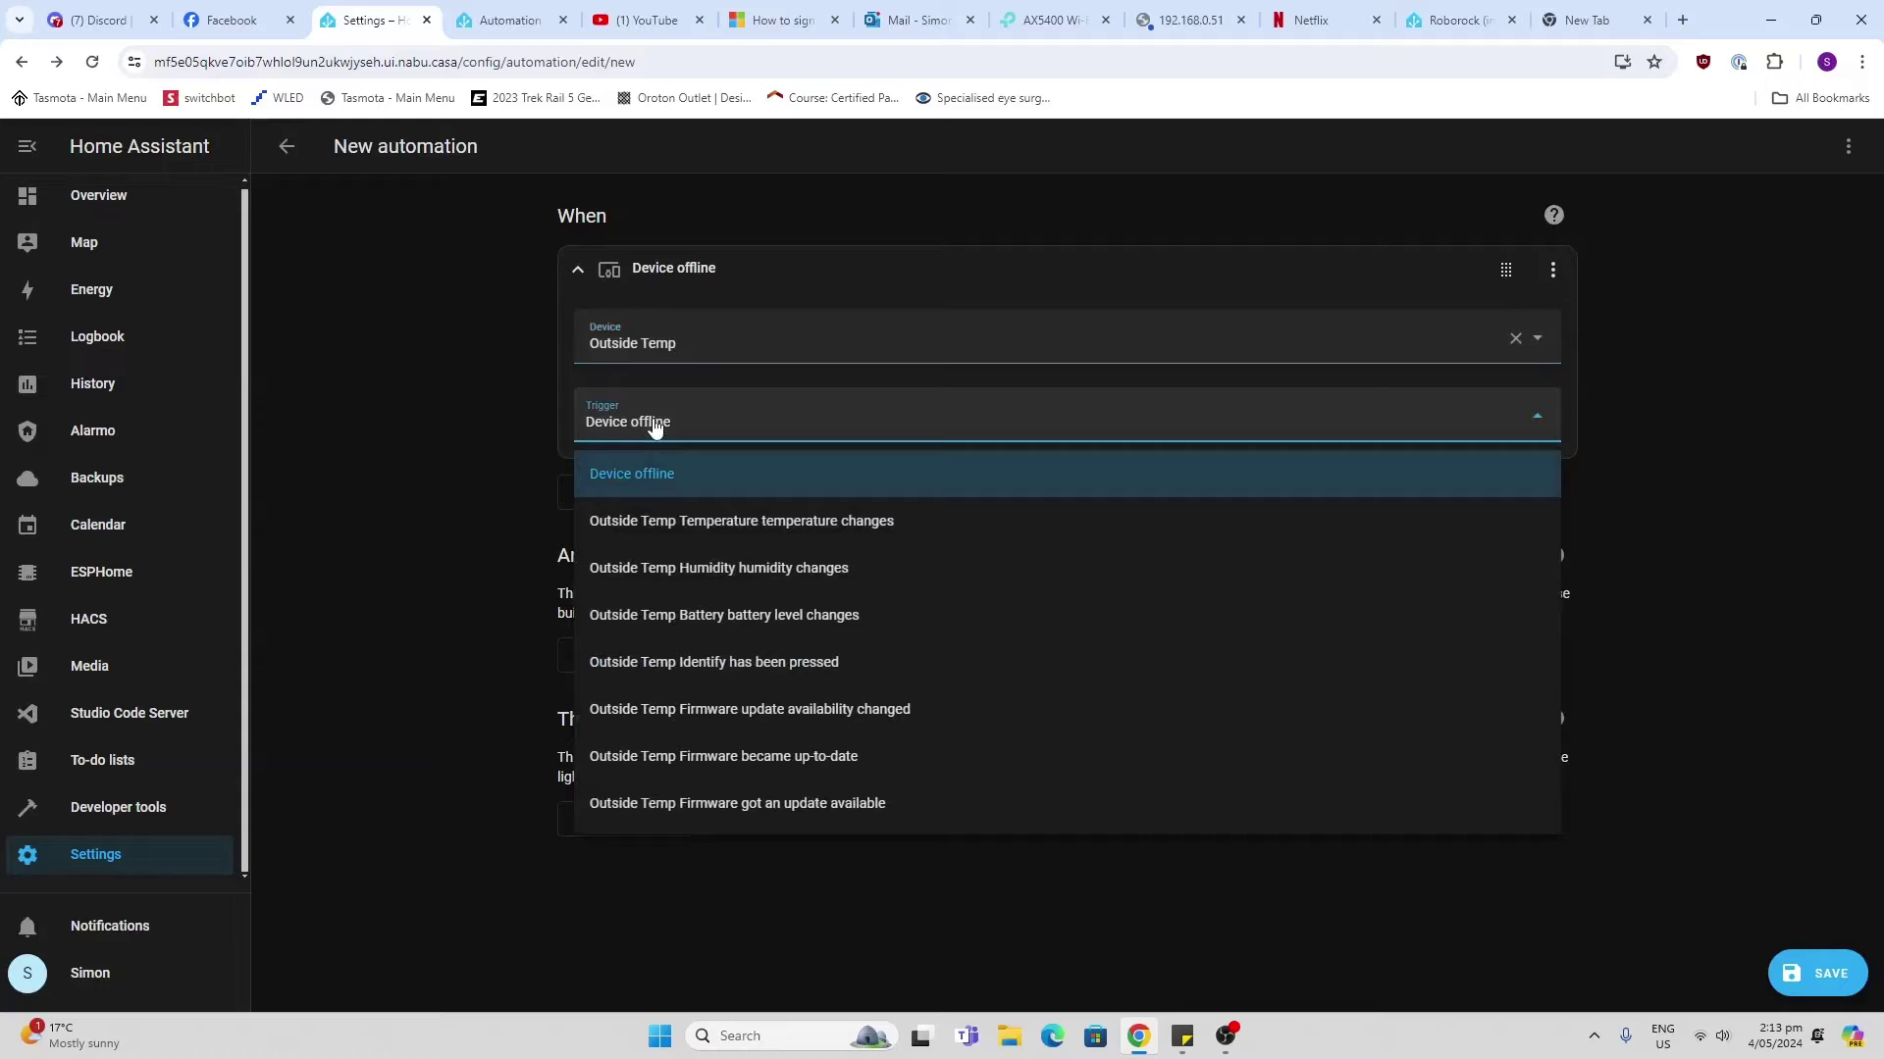
click(673, 523)
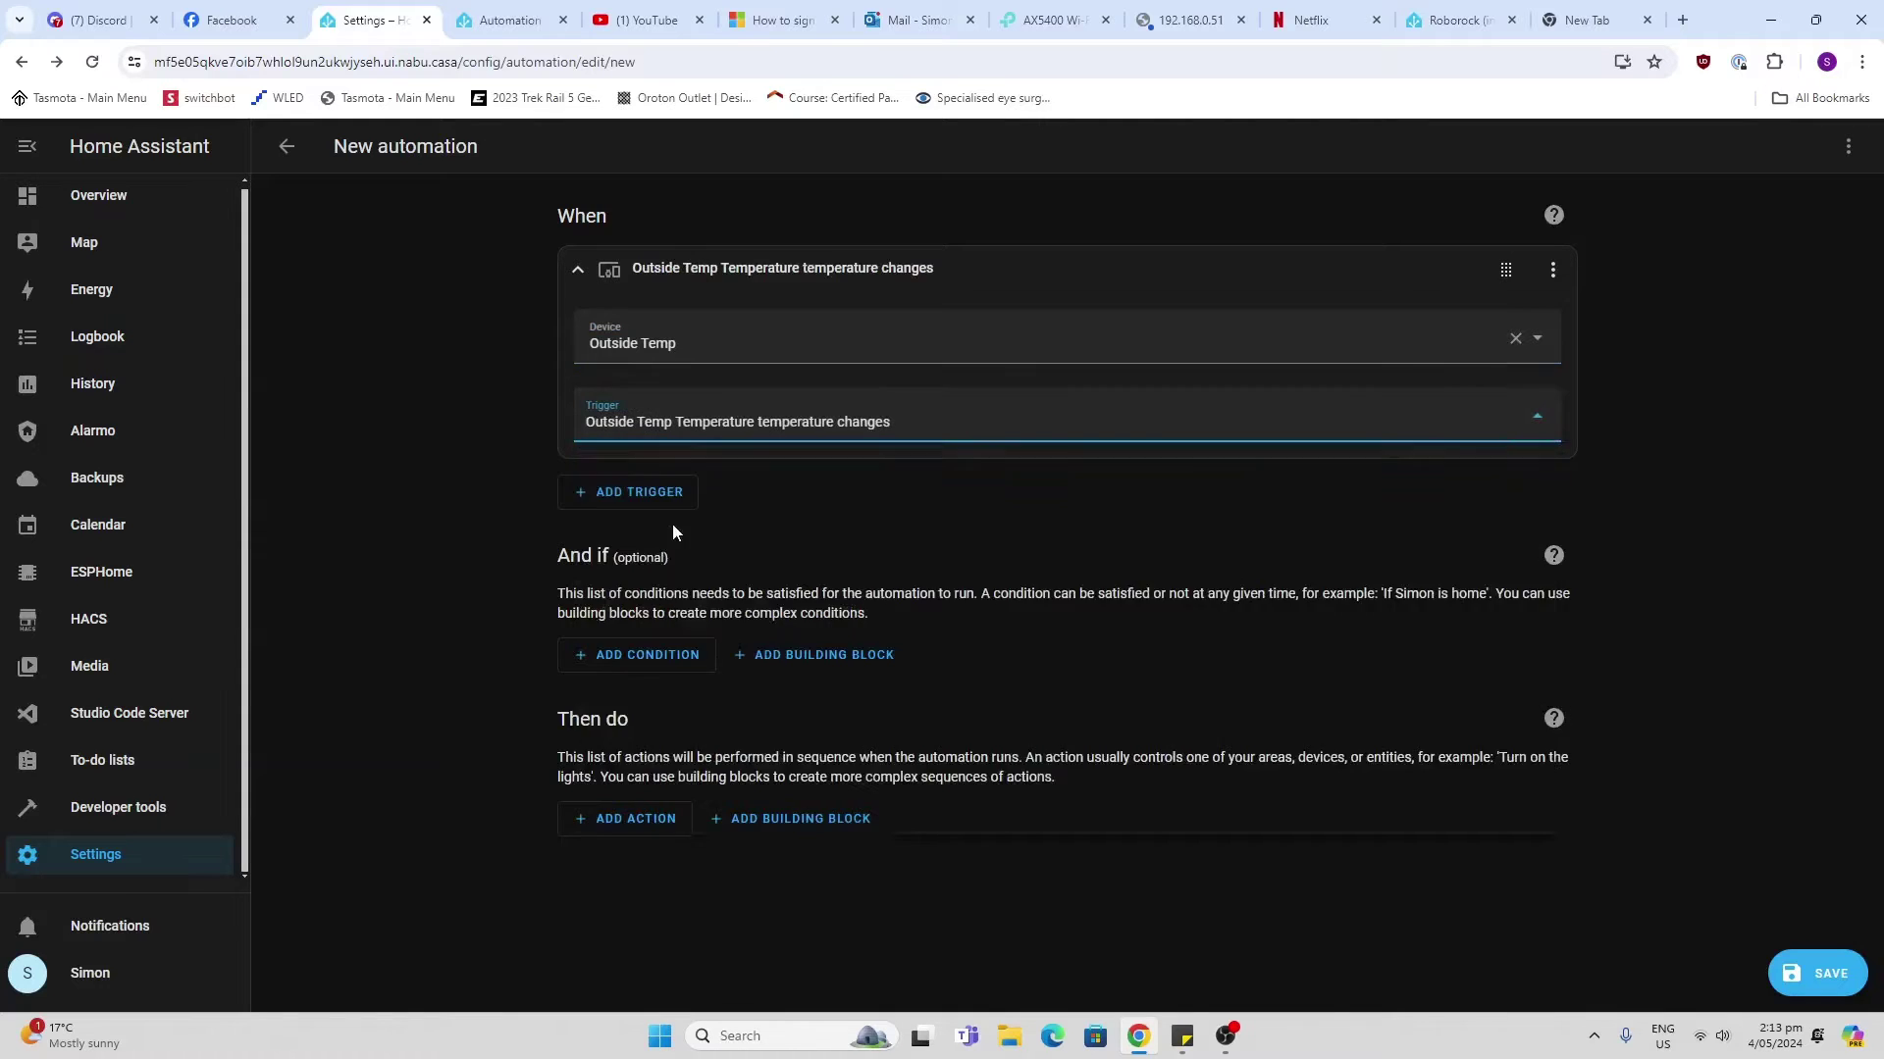
click(667, 499)
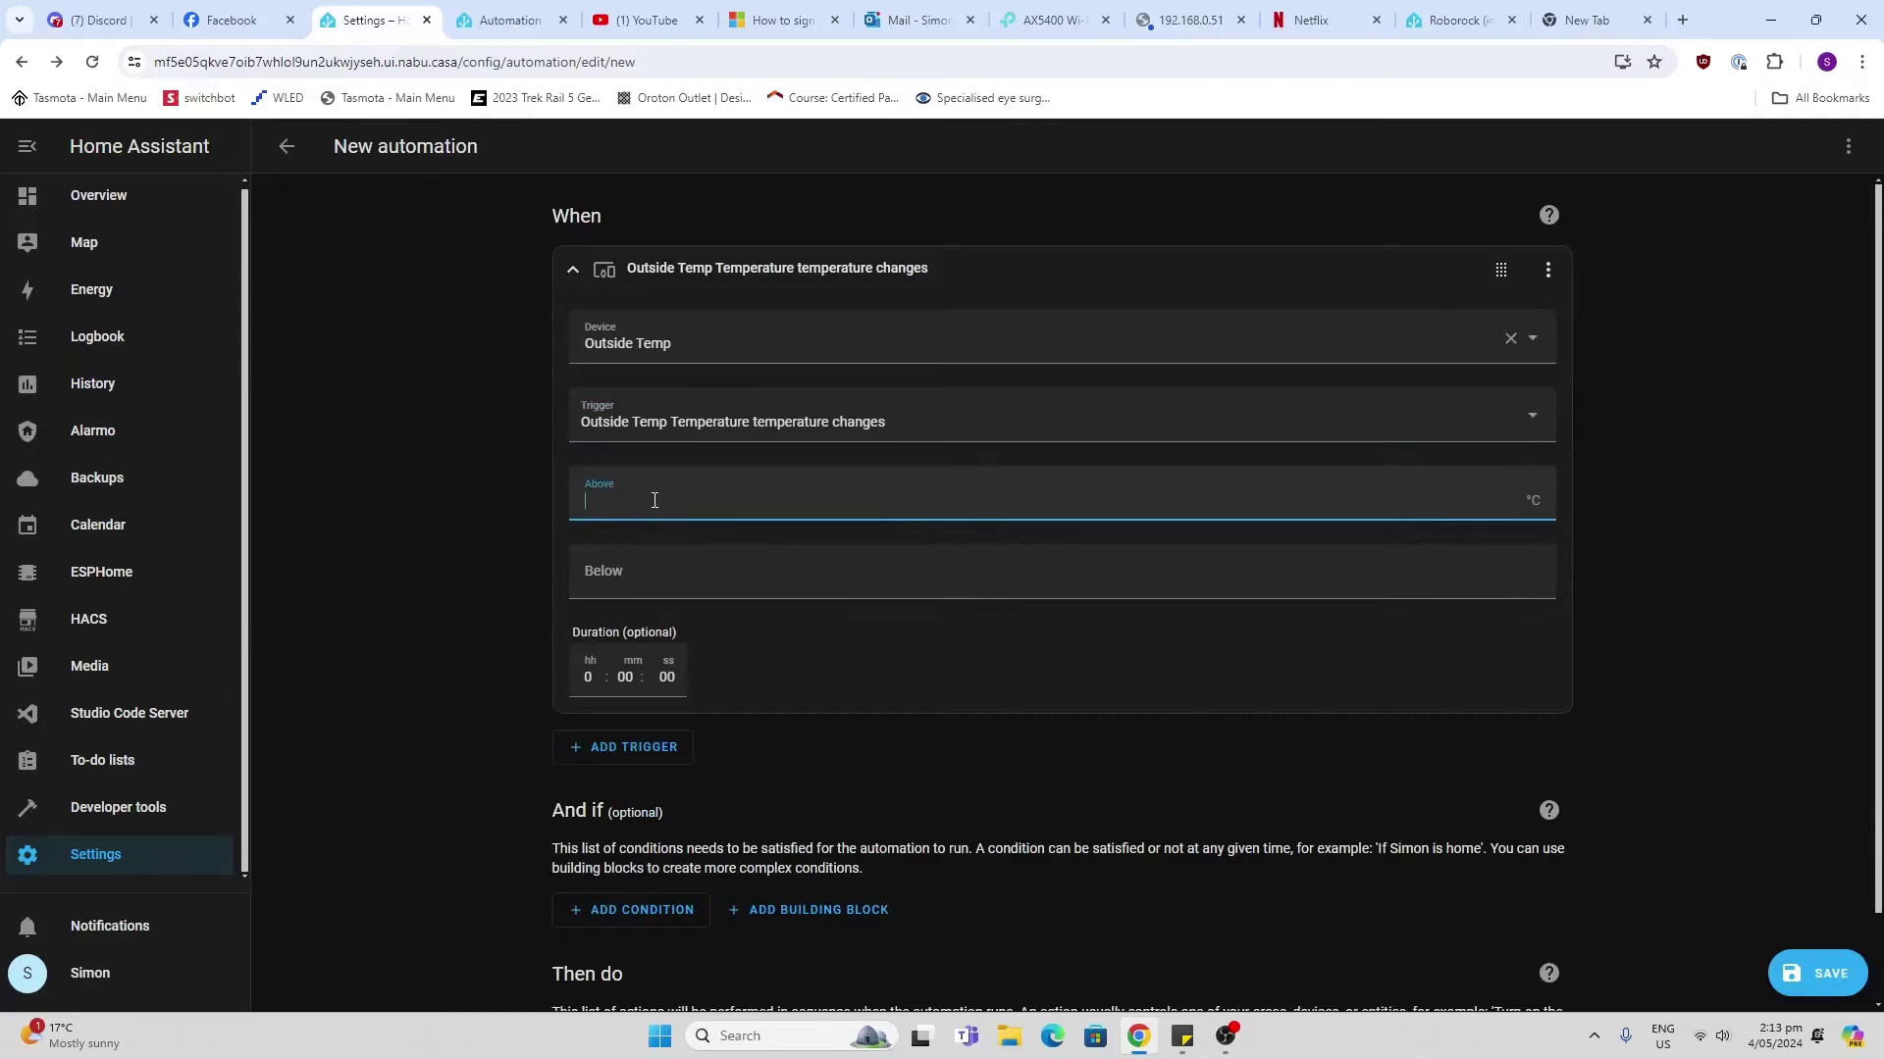
click(616, 588)
text(12)
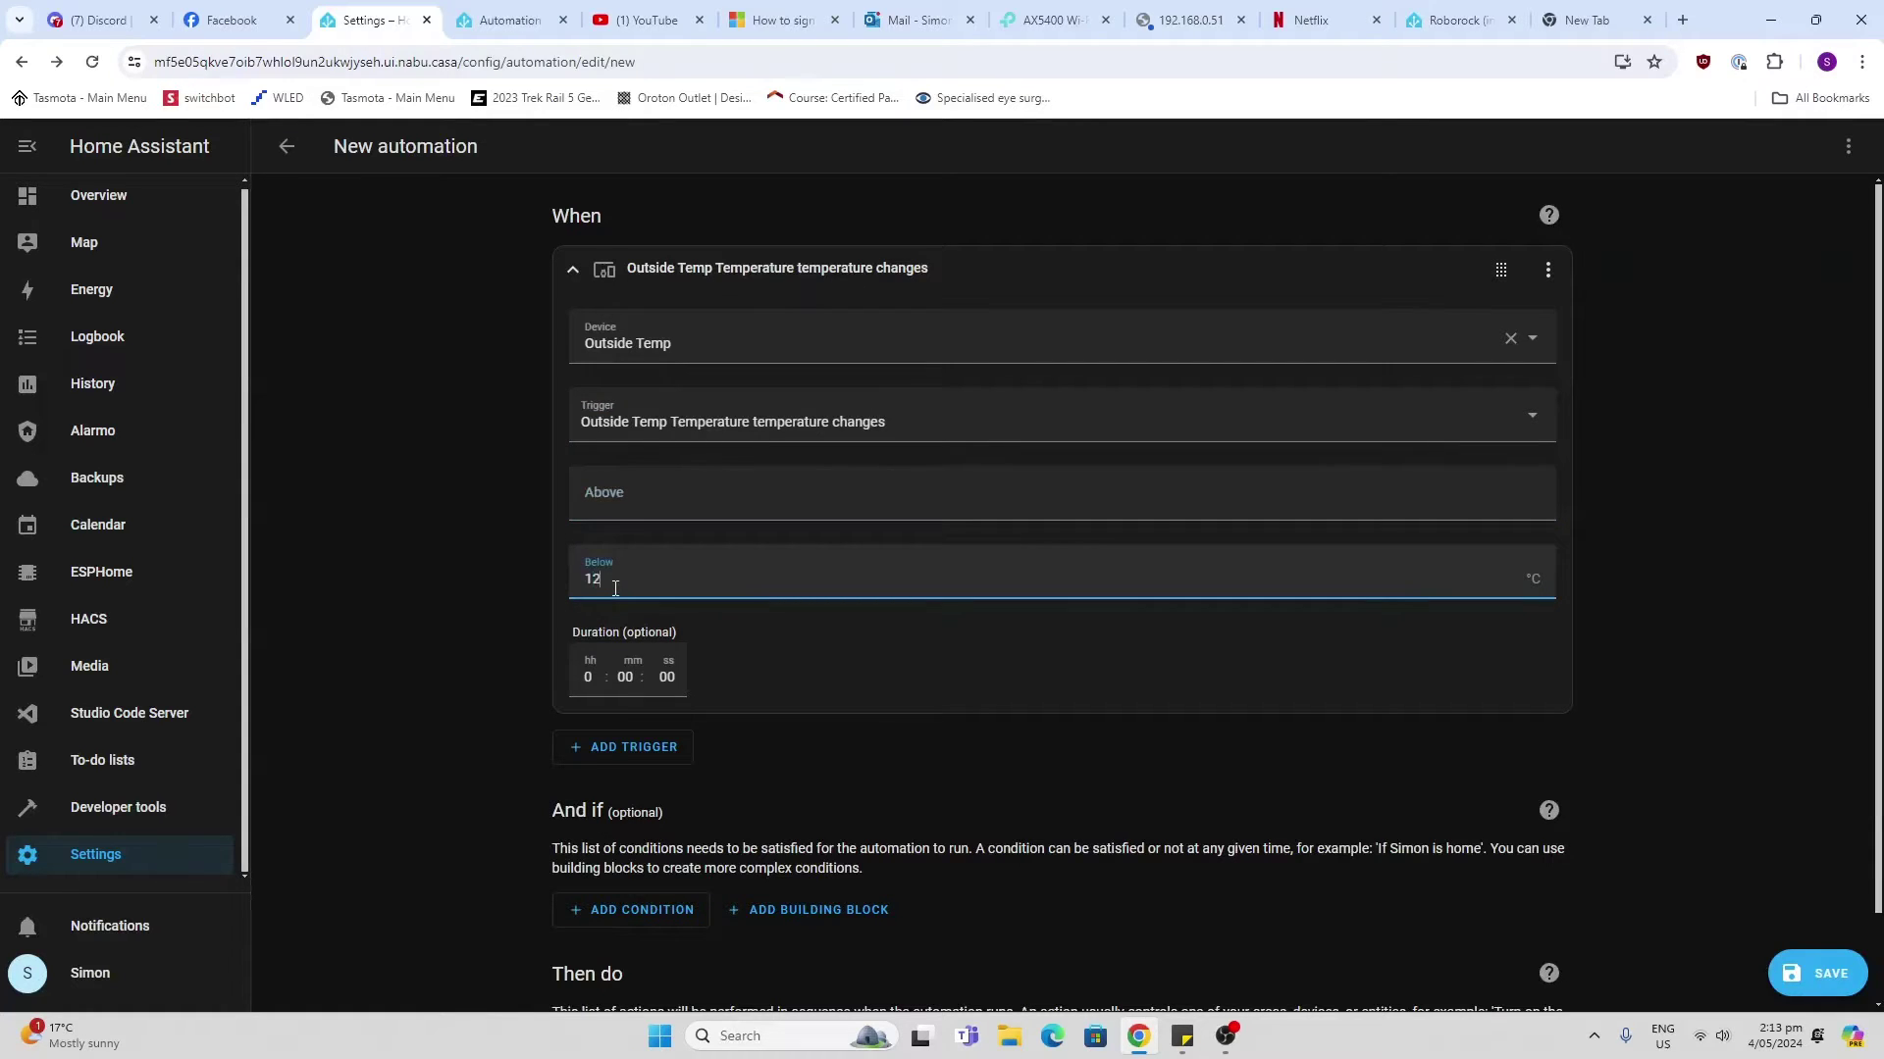
Add a second Outside Temp temperature-changes trigger firing above 12 °C.
click(614, 750)
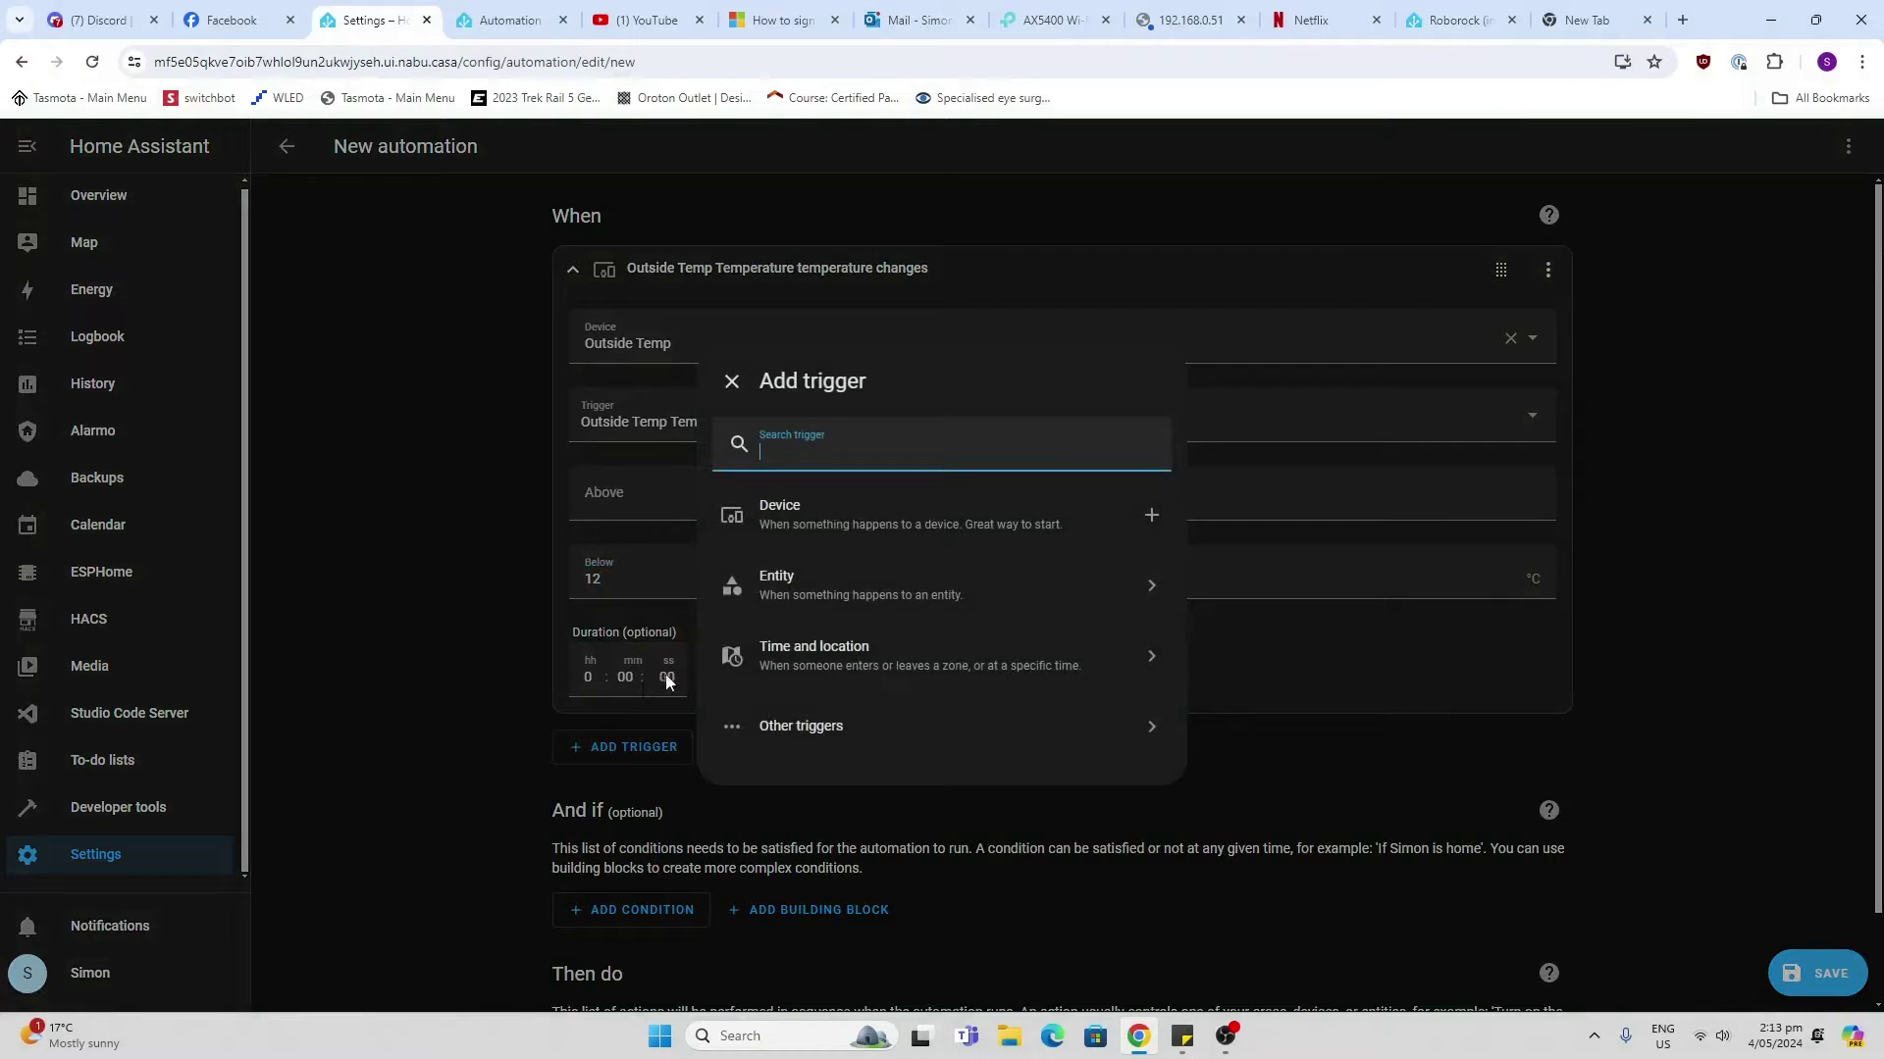
click(822, 526)
click(750, 652)
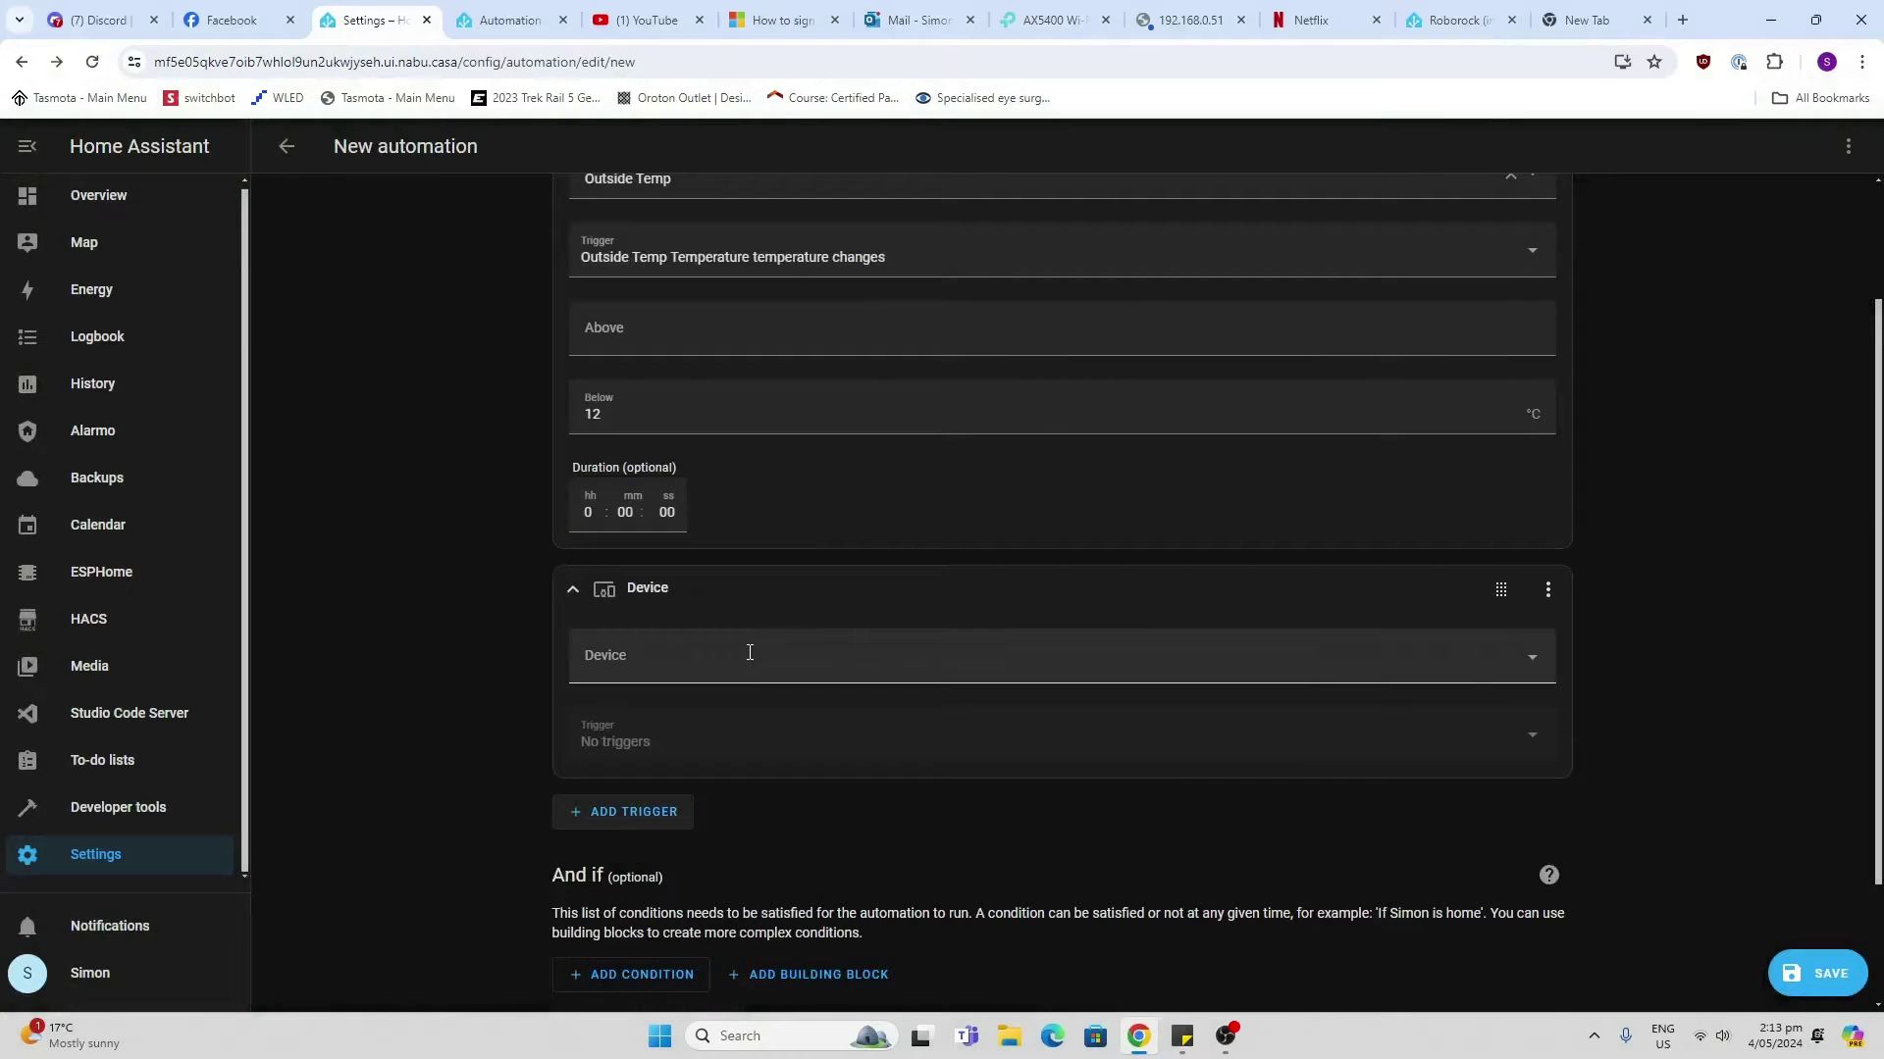
text(out)
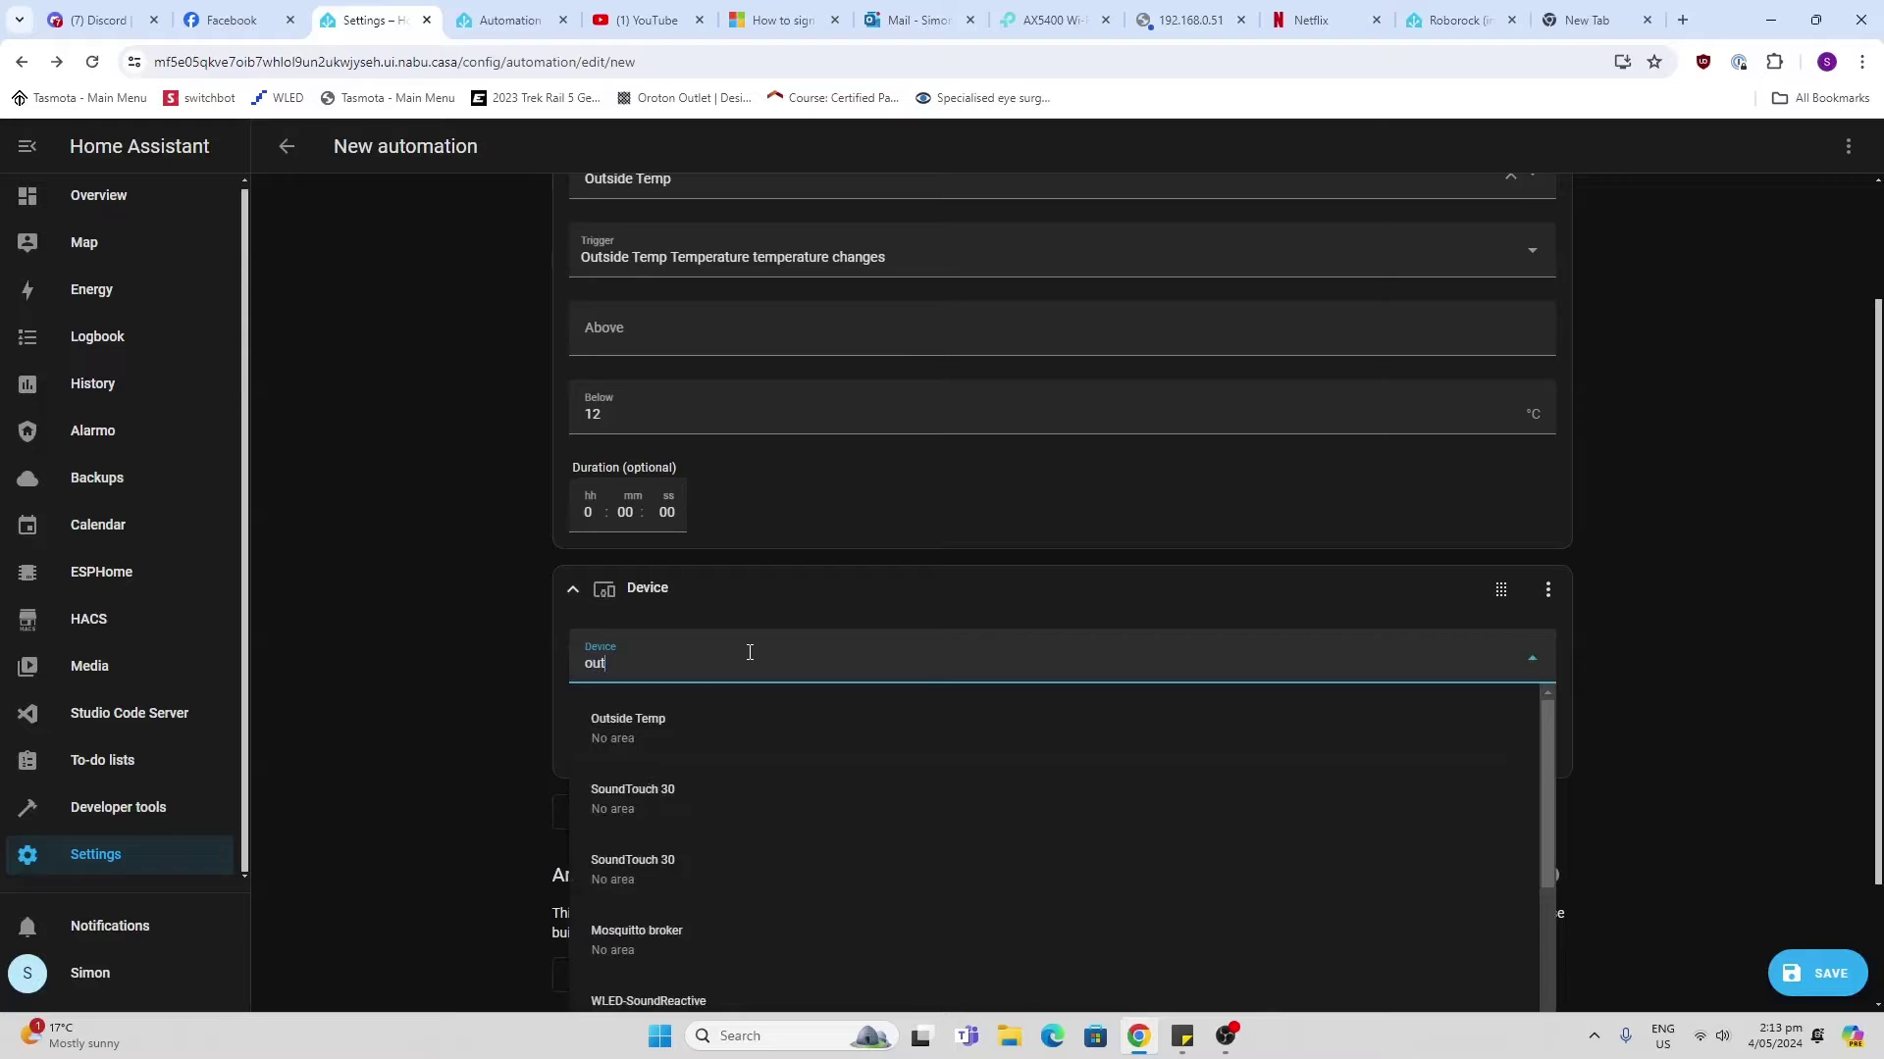
click(742, 734)
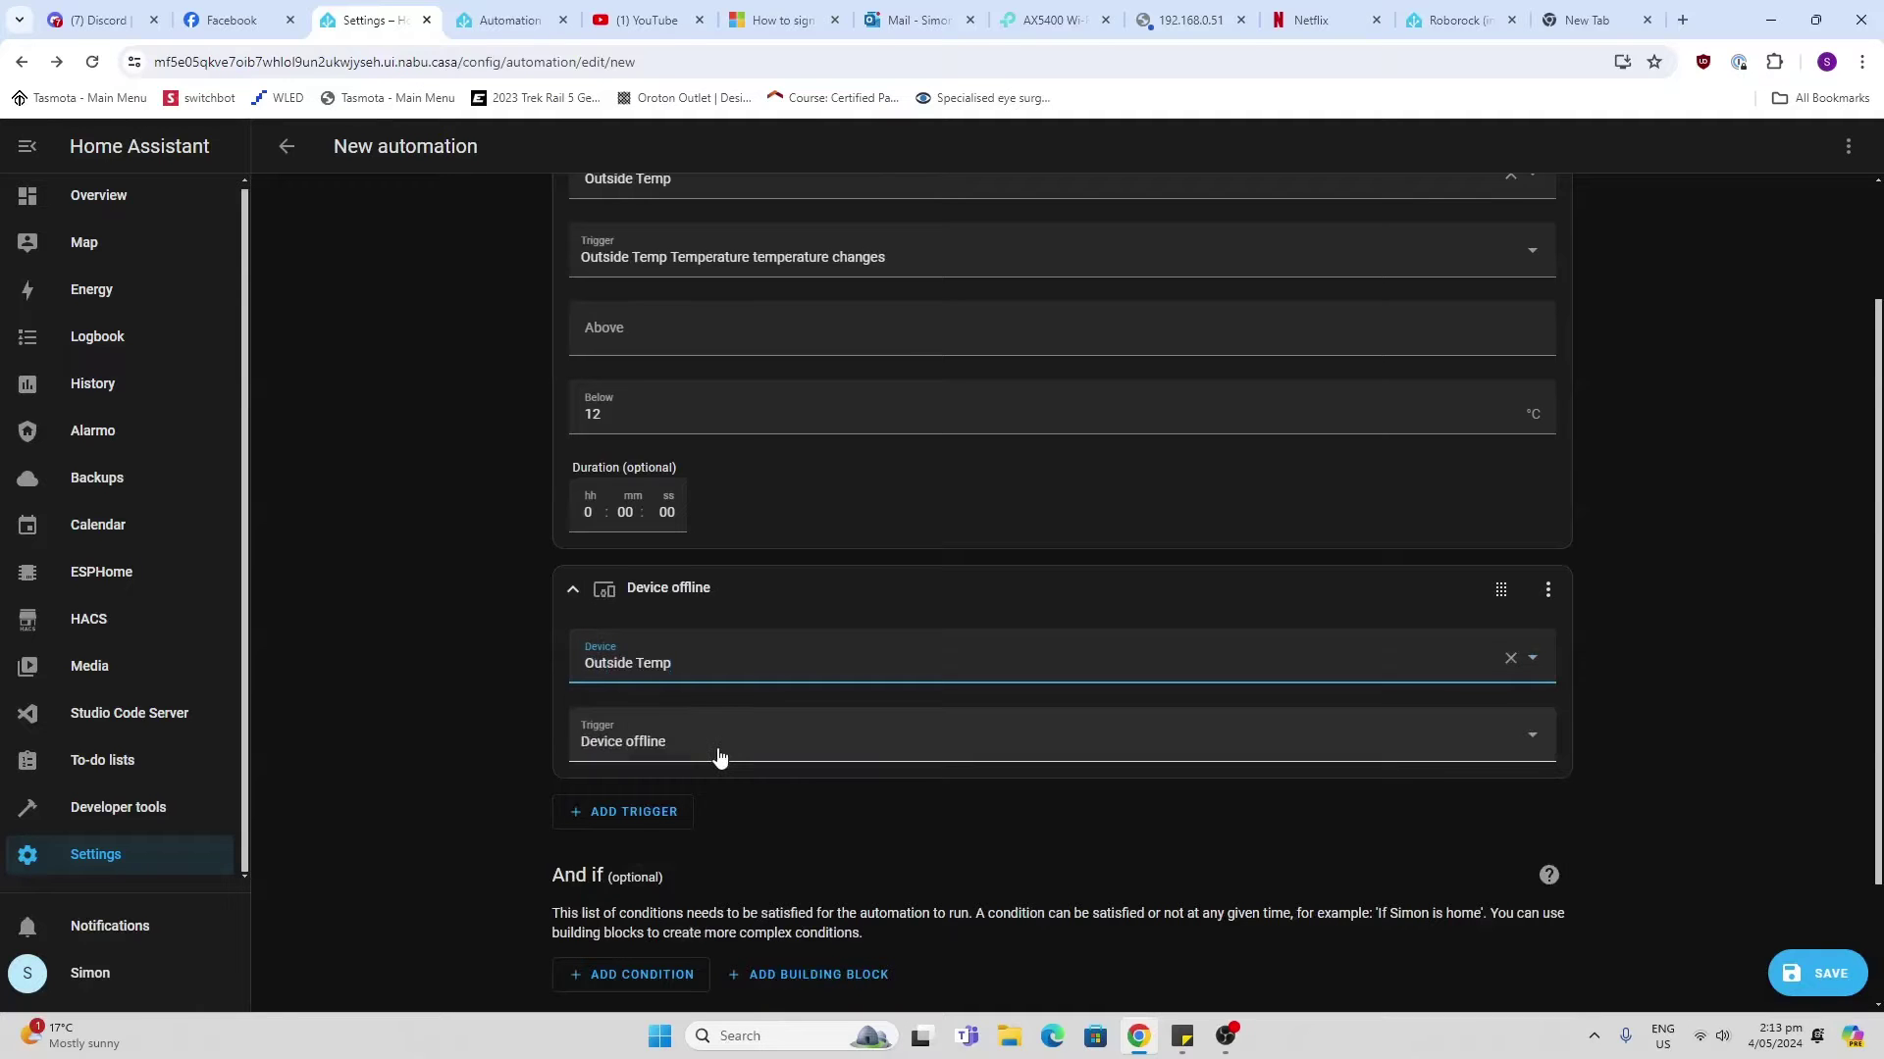
click(717, 757)
click(720, 394)
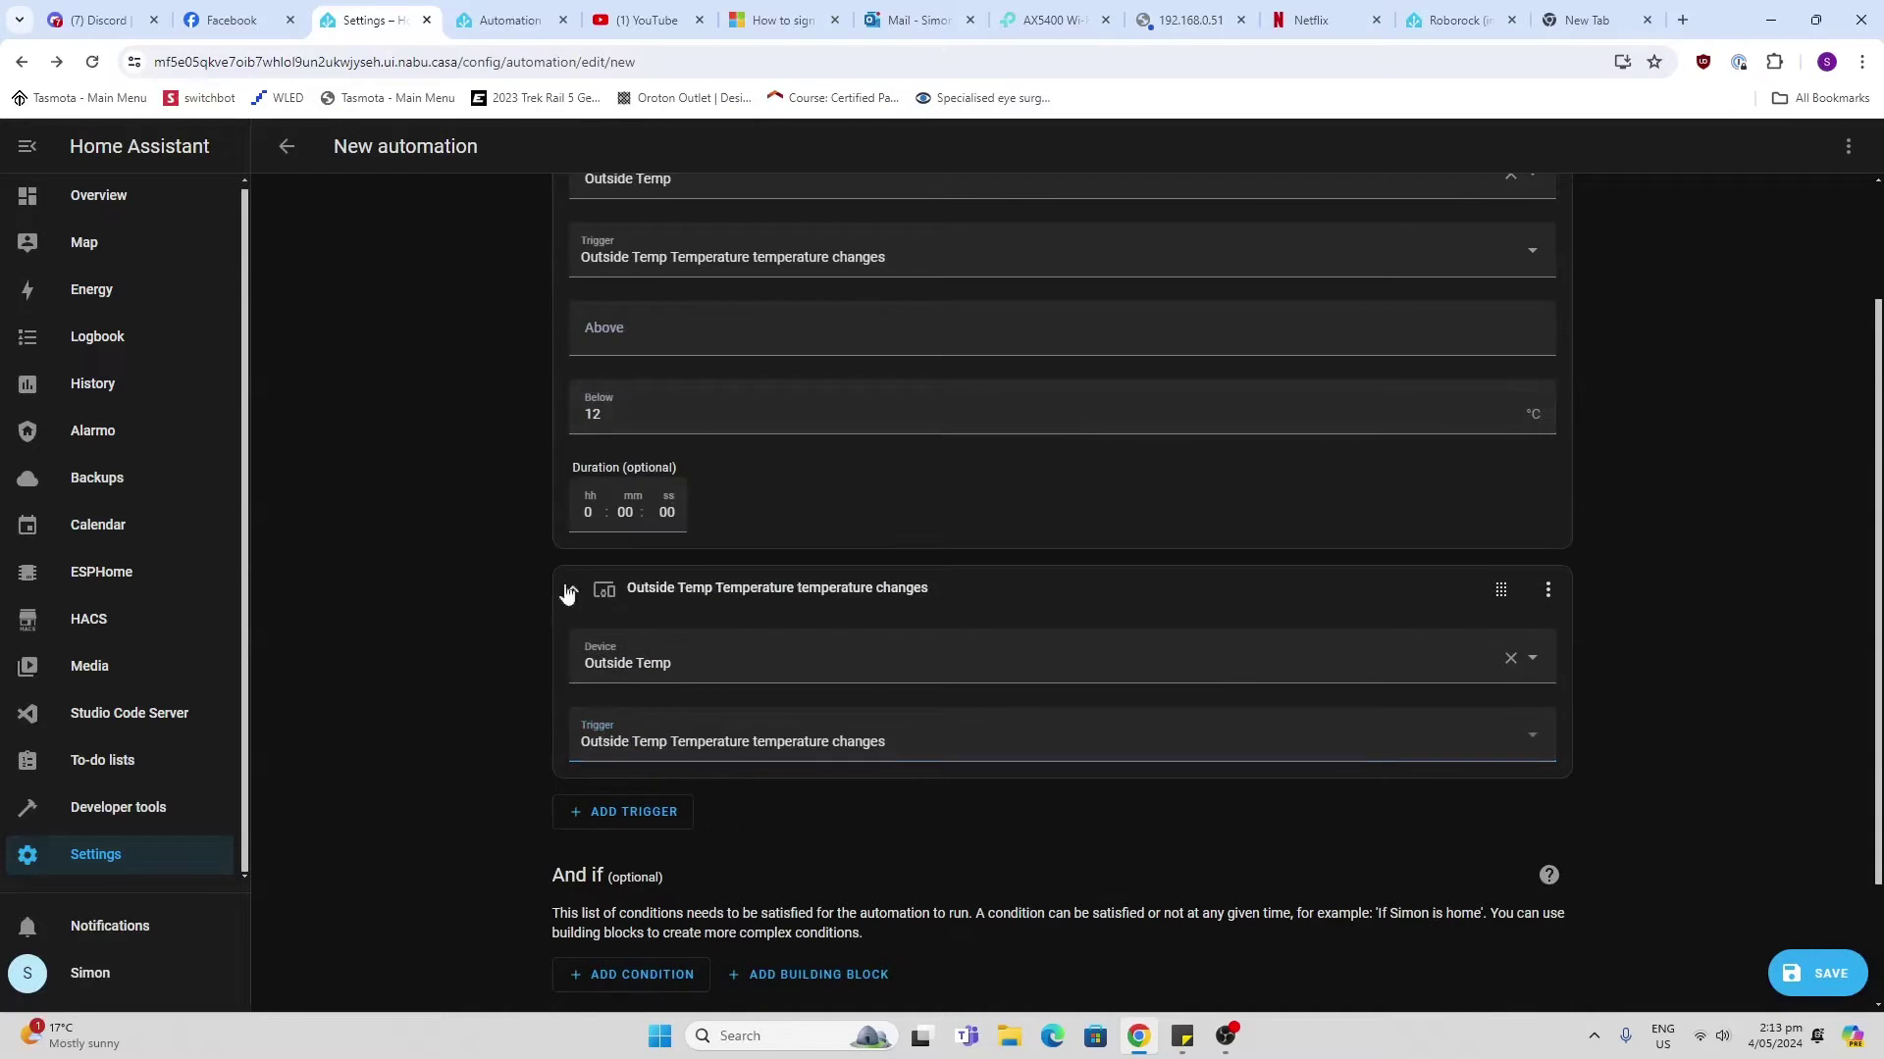
scroll(528, 613, down, 2)
scroll(597, 628, down, 1)
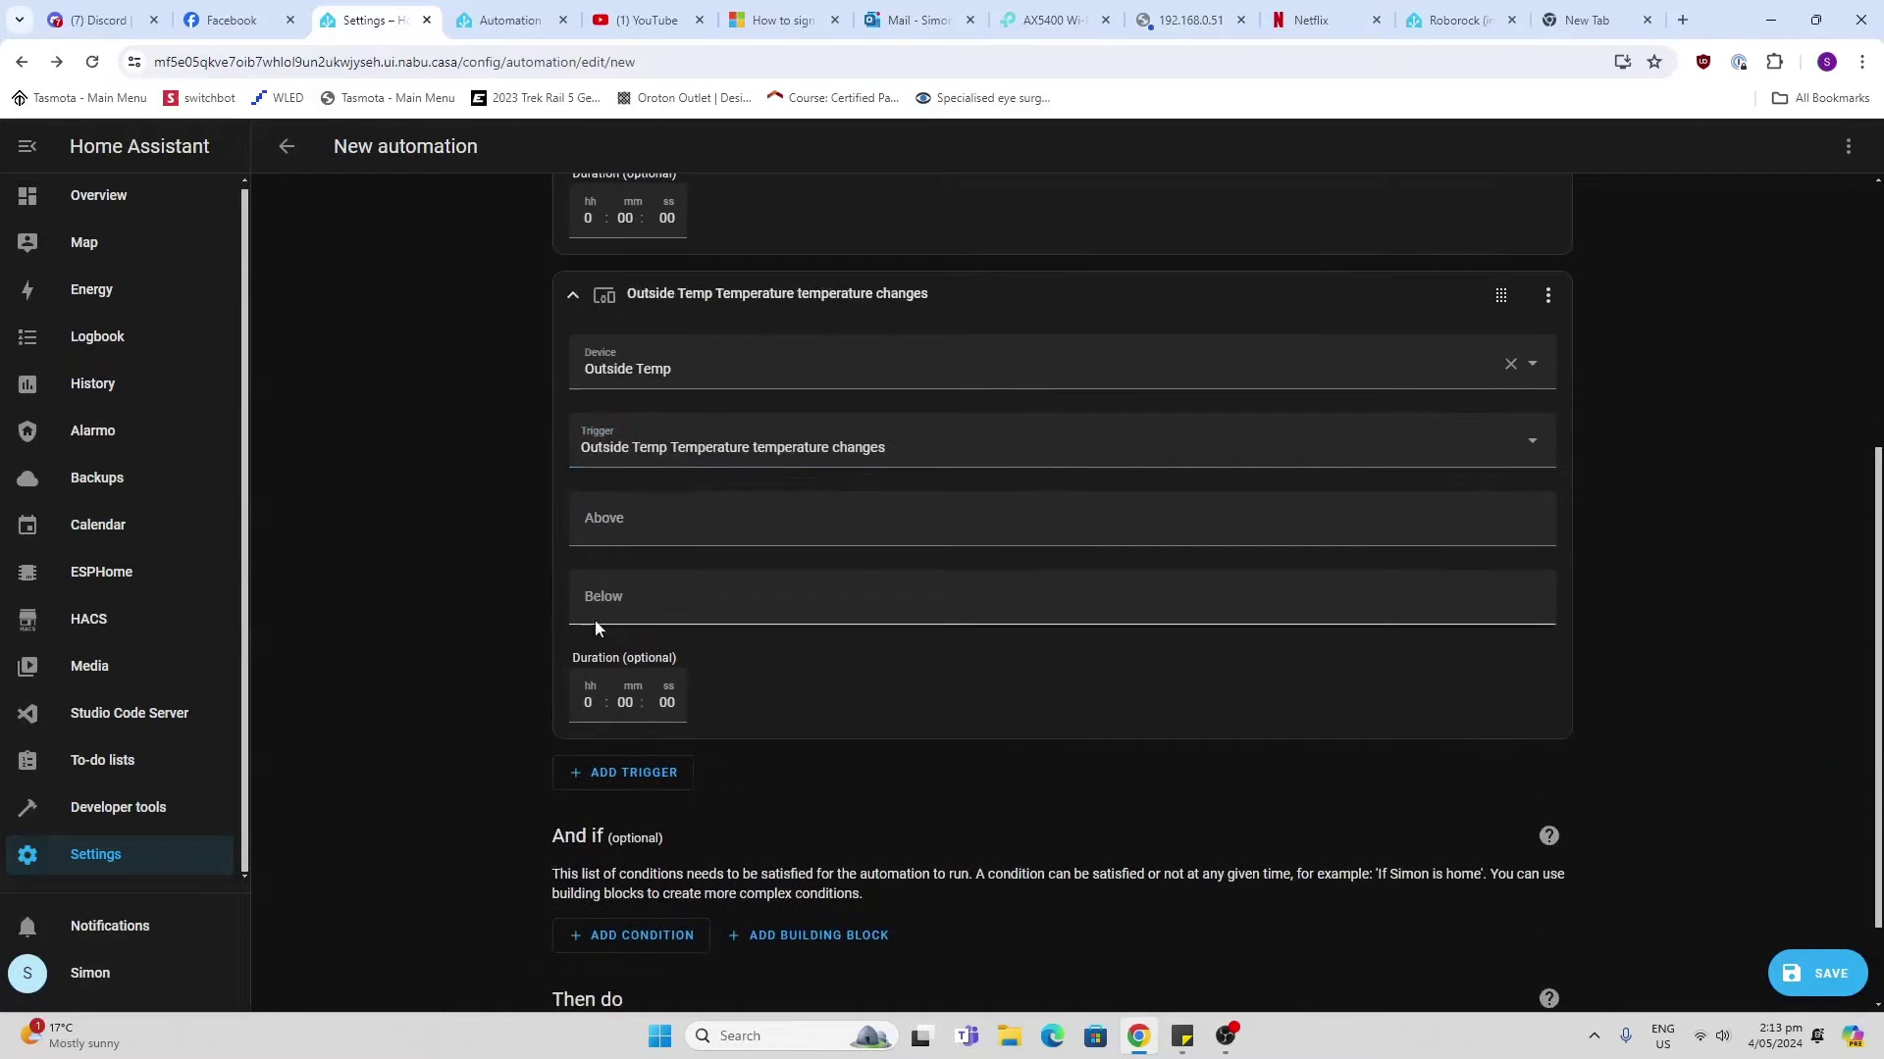
click(657, 521)
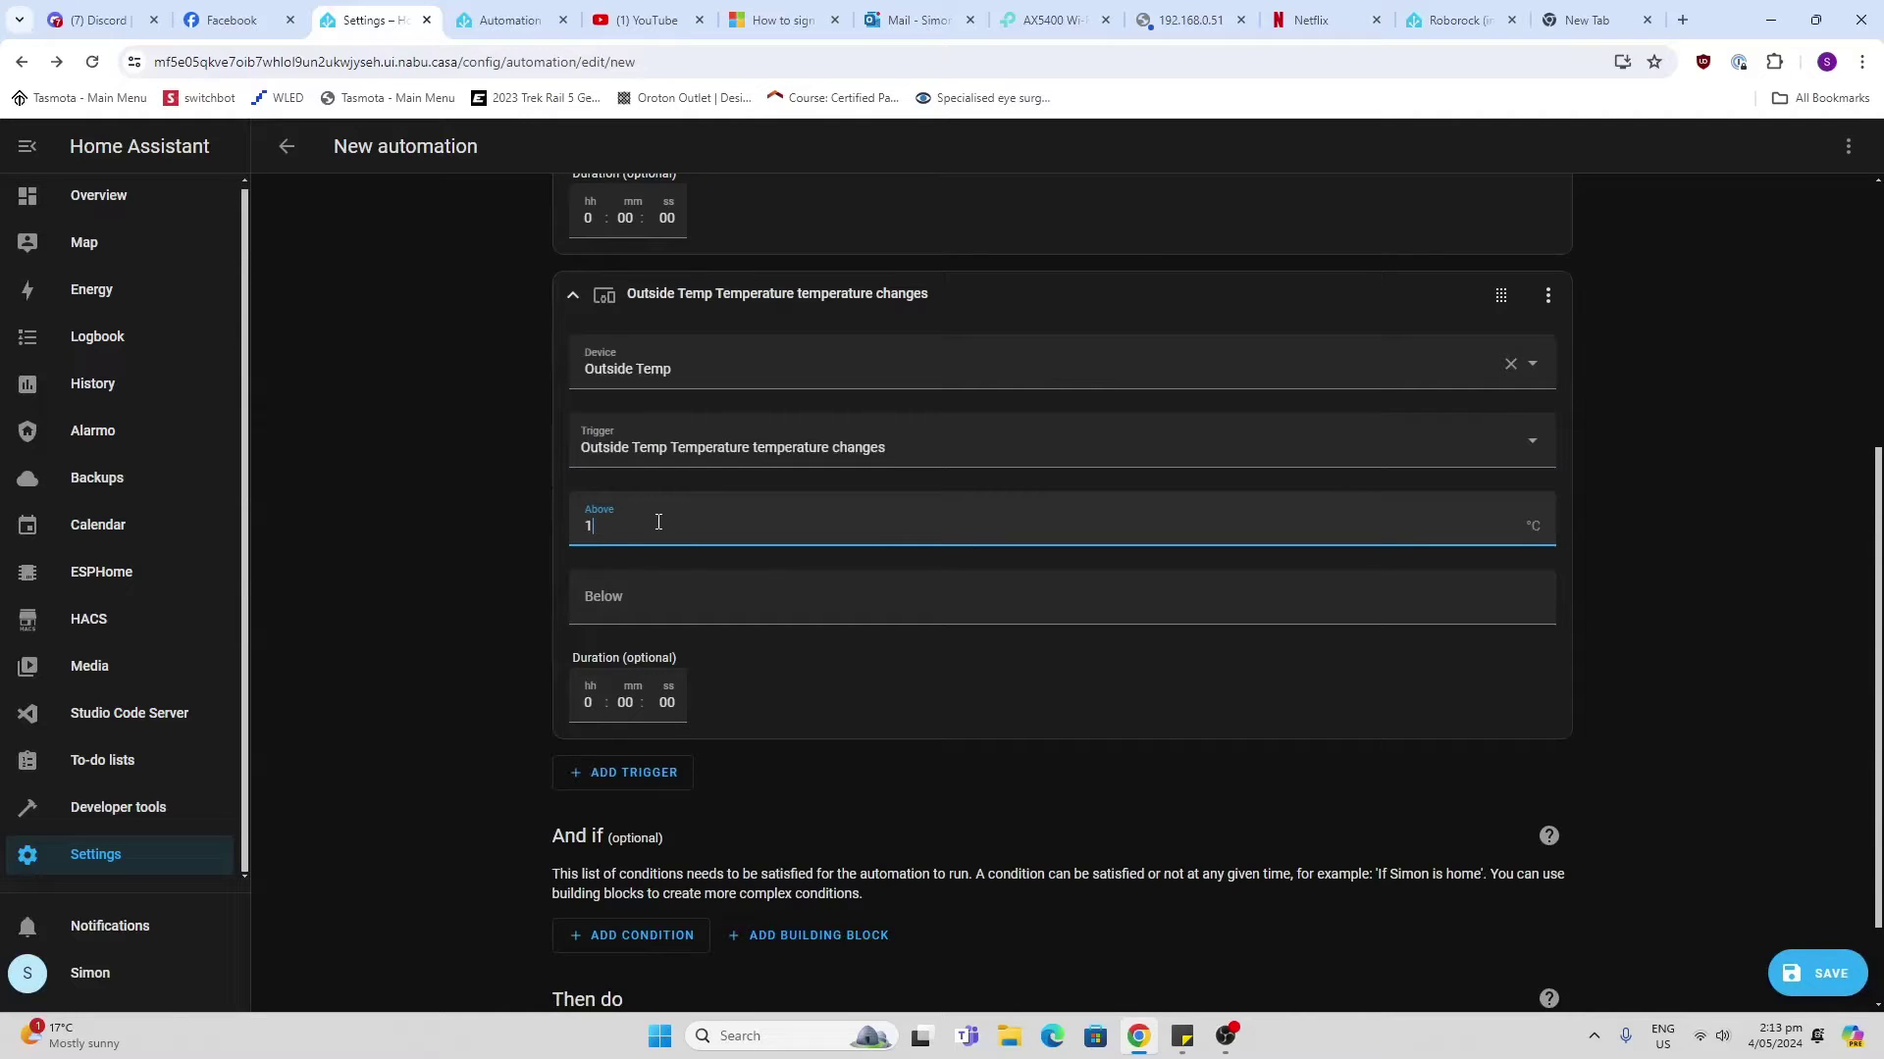
scroll(449, 564, down, 1)
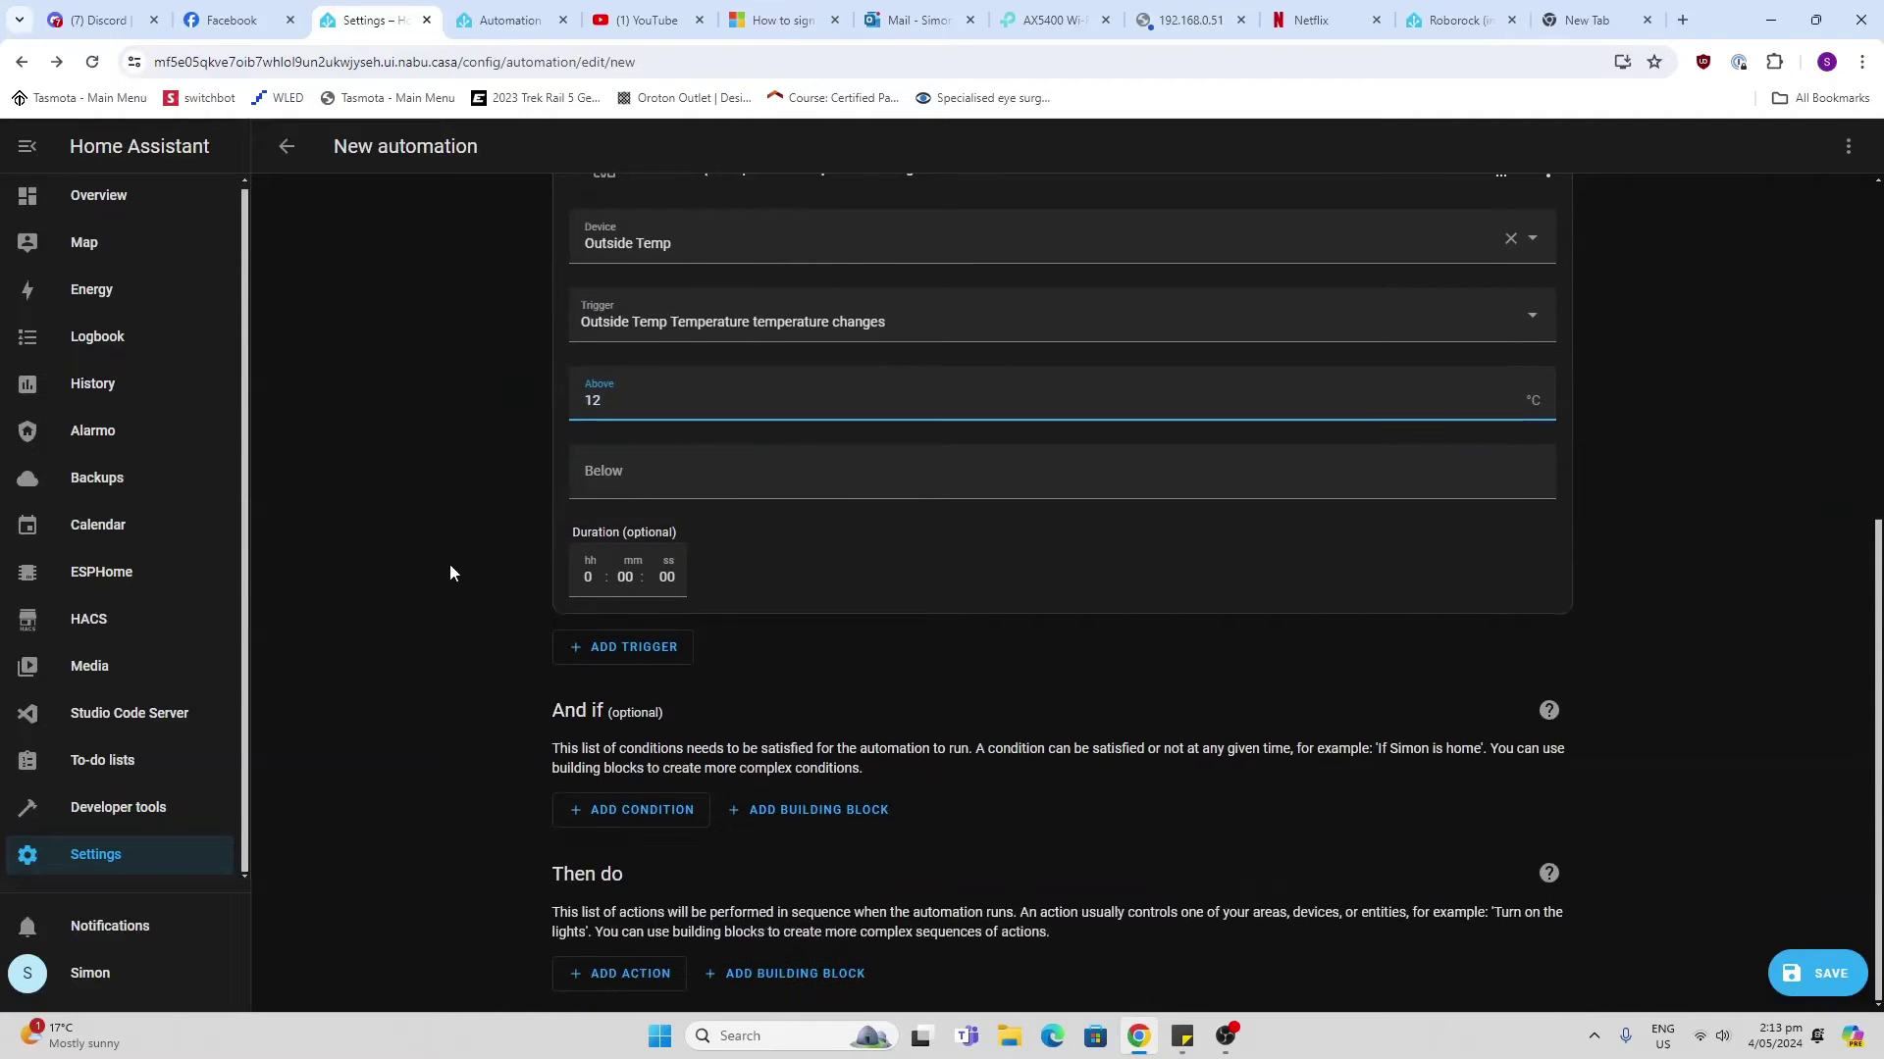
scroll(450, 564, up, 4)
scroll(449, 573, down, 4)
Add a device action by mistake and delete it again.
click(645, 974)
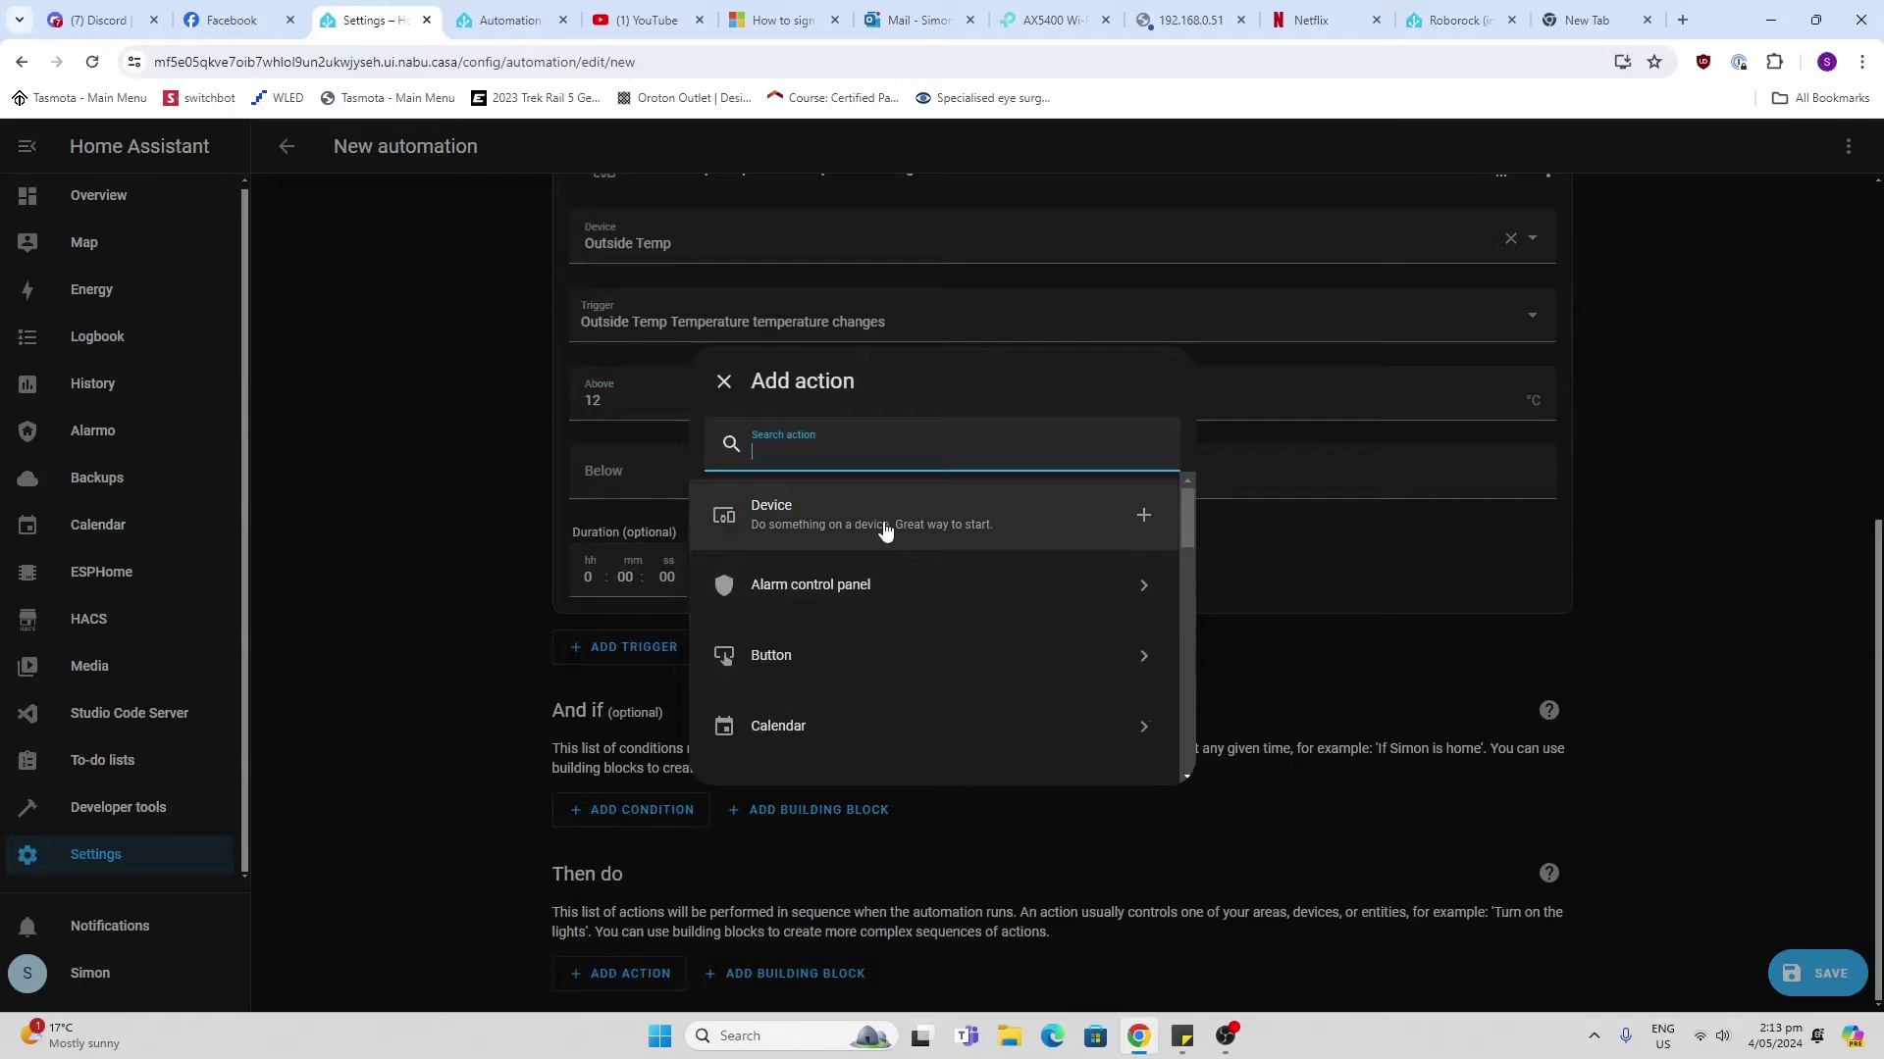
scroll(879, 576, down, 1)
scroll(869, 655, down, 1)
scroll(869, 656, down, 1)
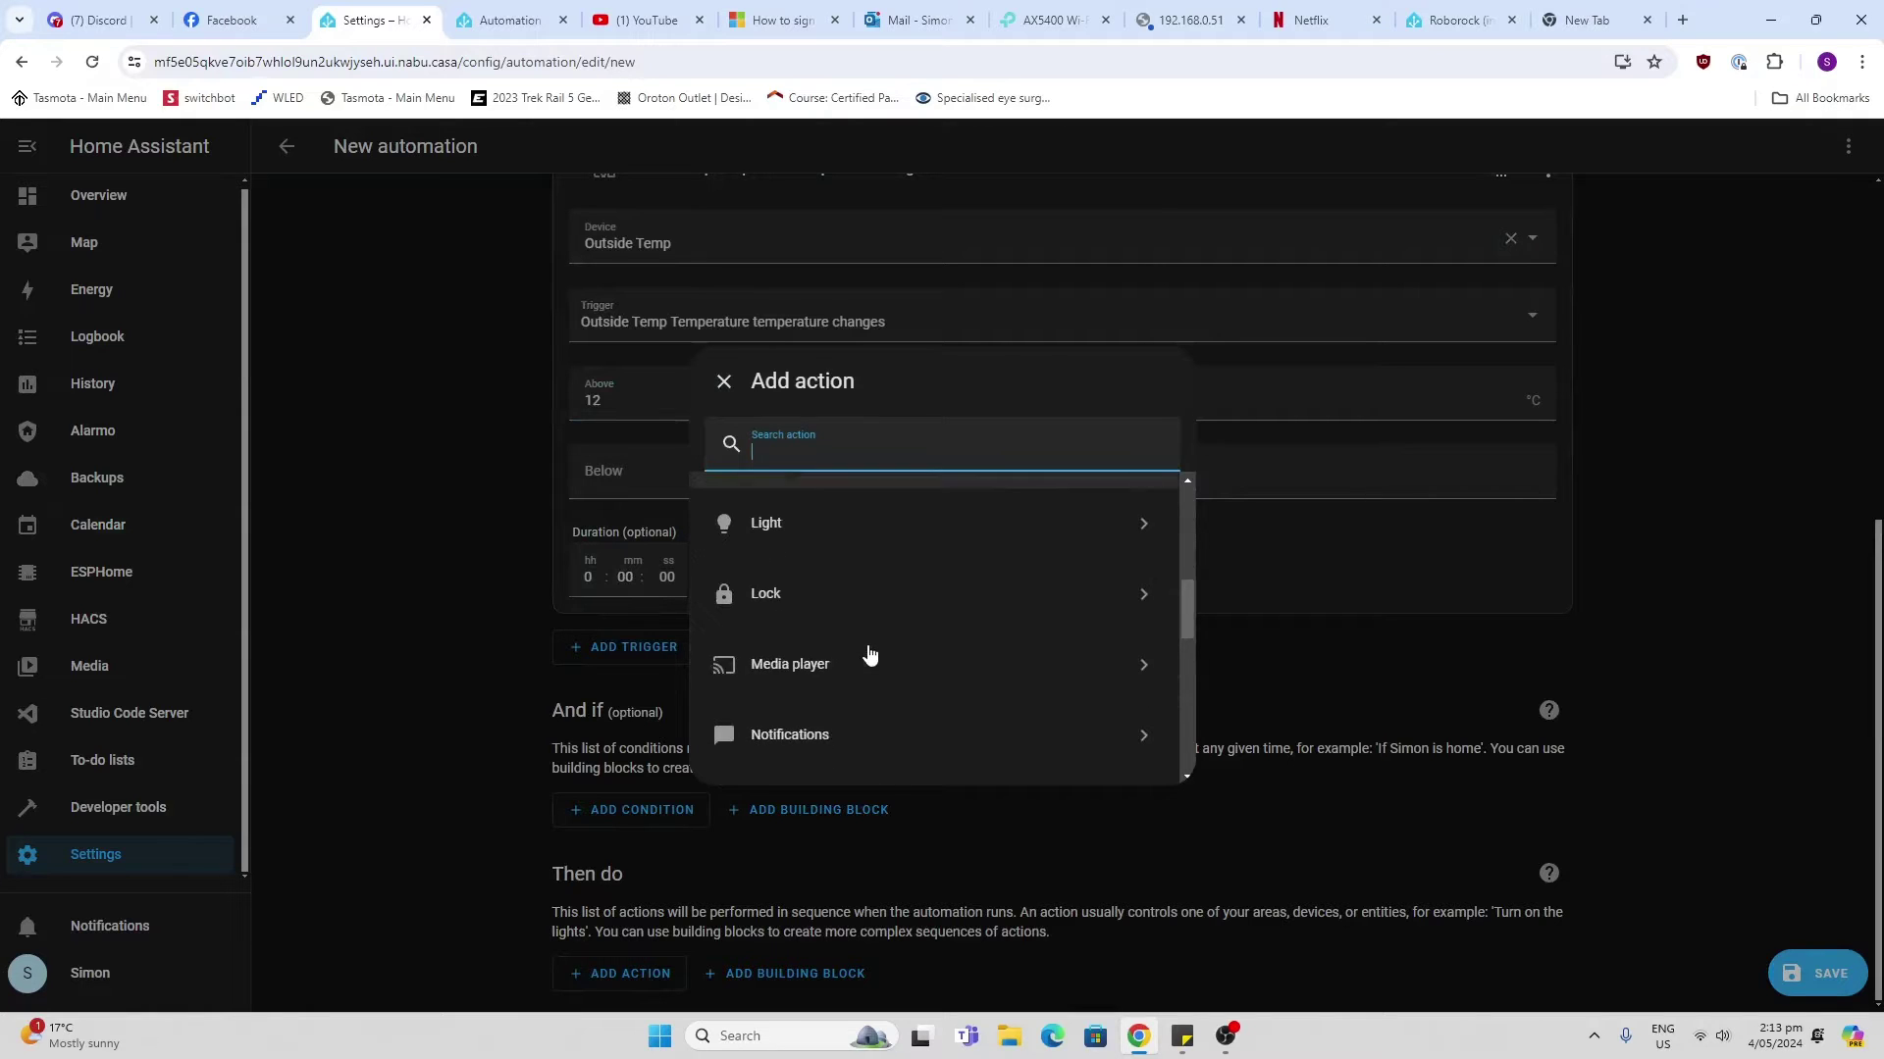
scroll(868, 654, down, 1)
scroll(868, 656, down, 2)
scroll(869, 655, up, 2)
scroll(869, 655, up, 5)
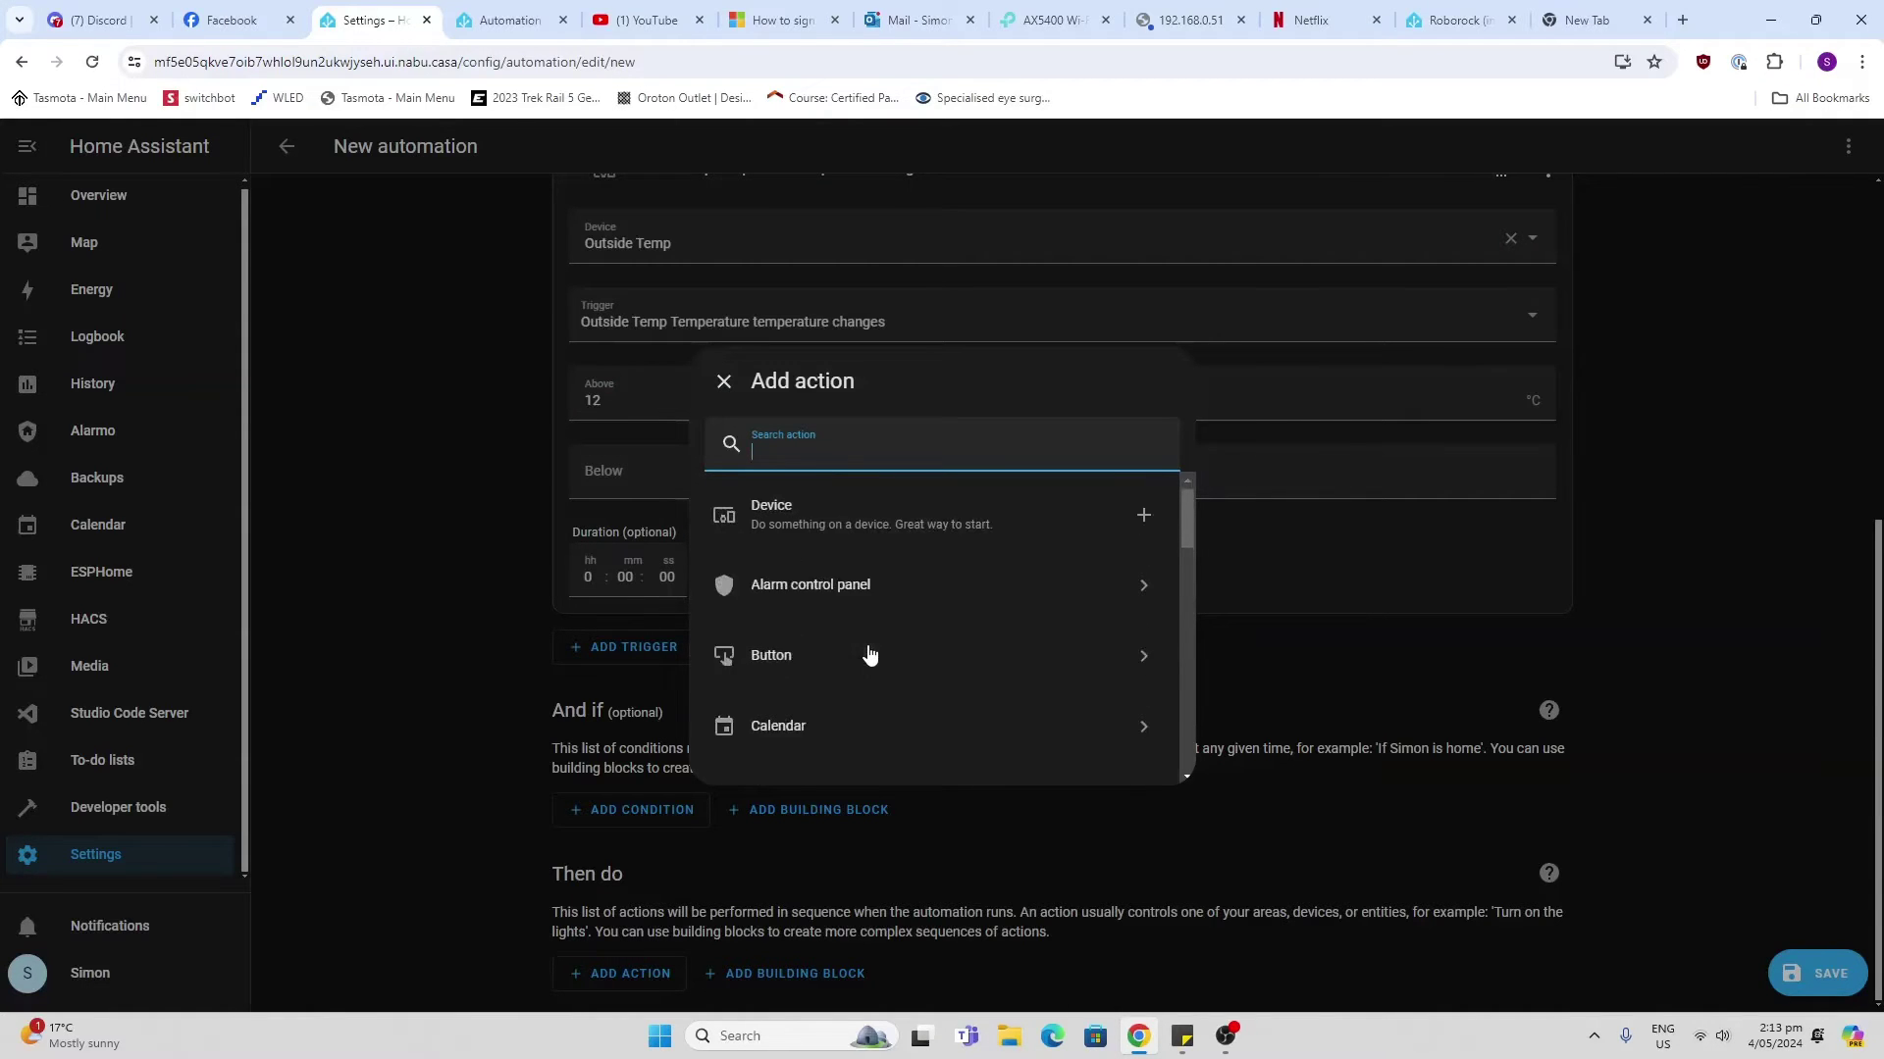
click(832, 534)
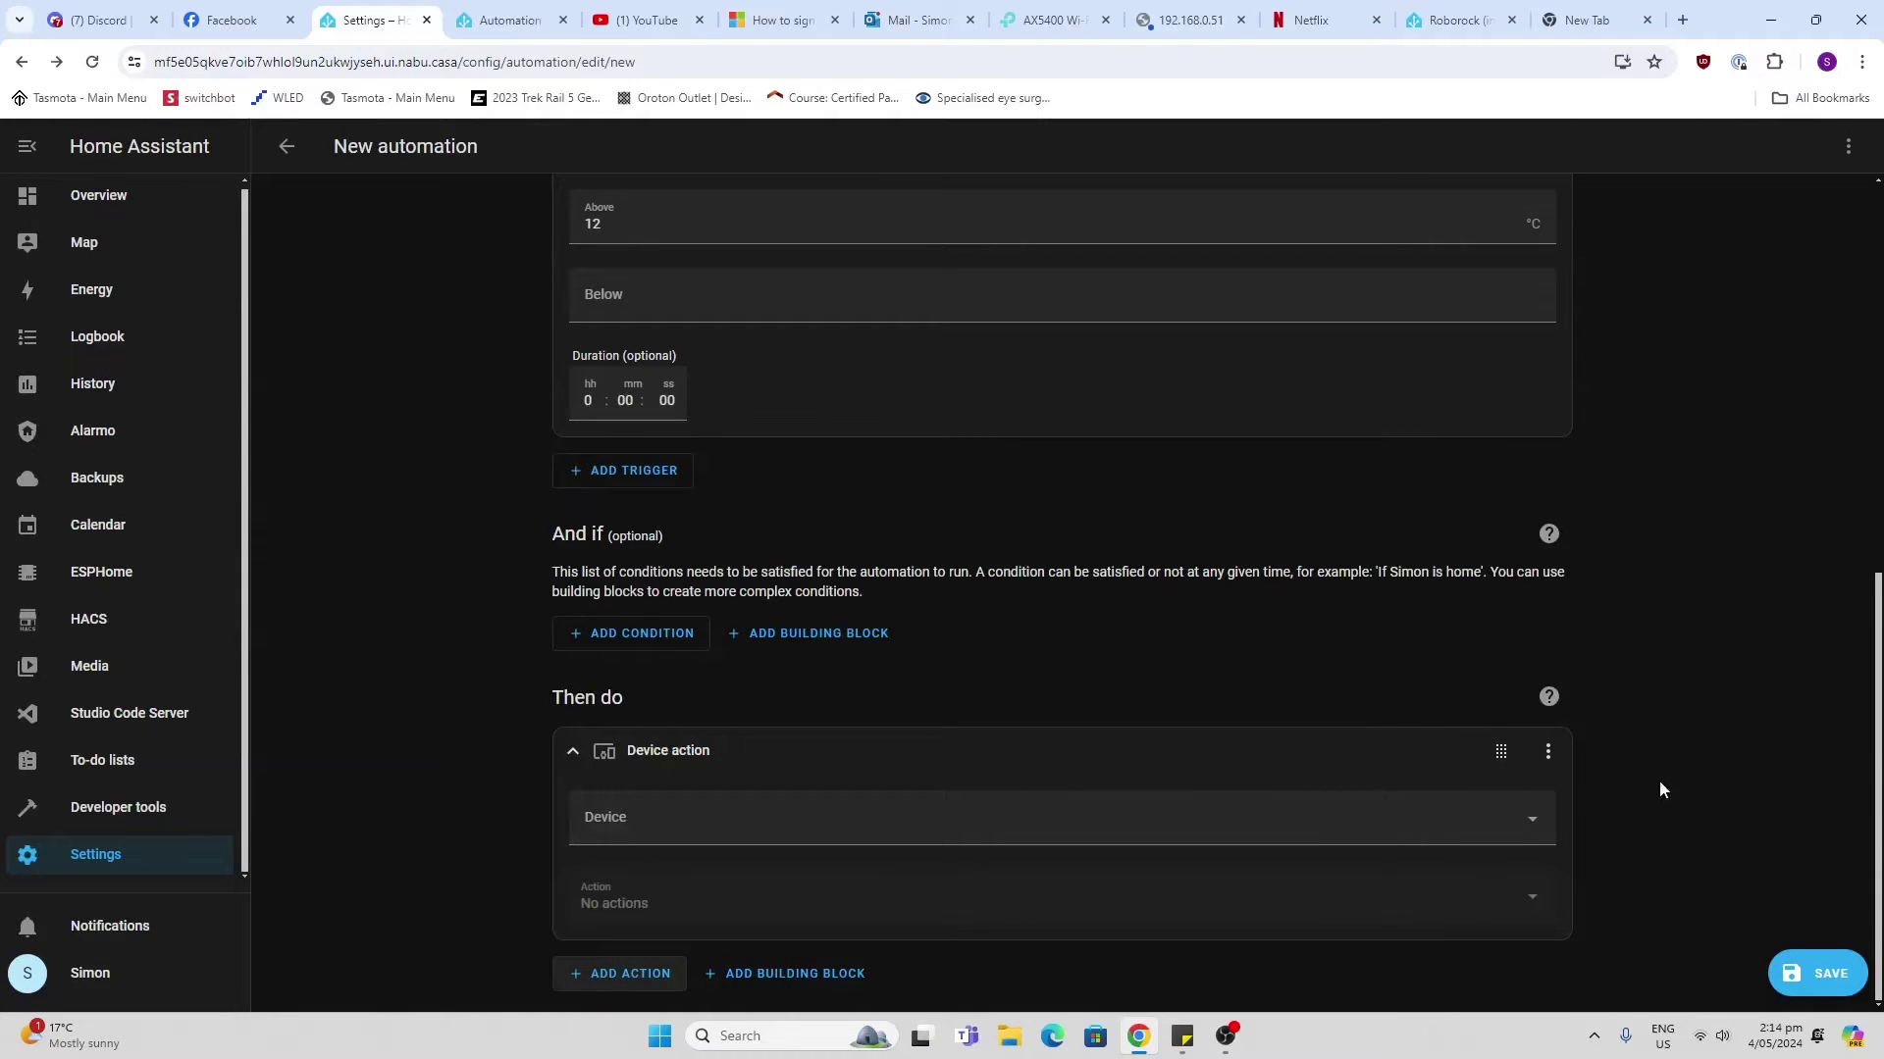
click(1547, 755)
click(1603, 697)
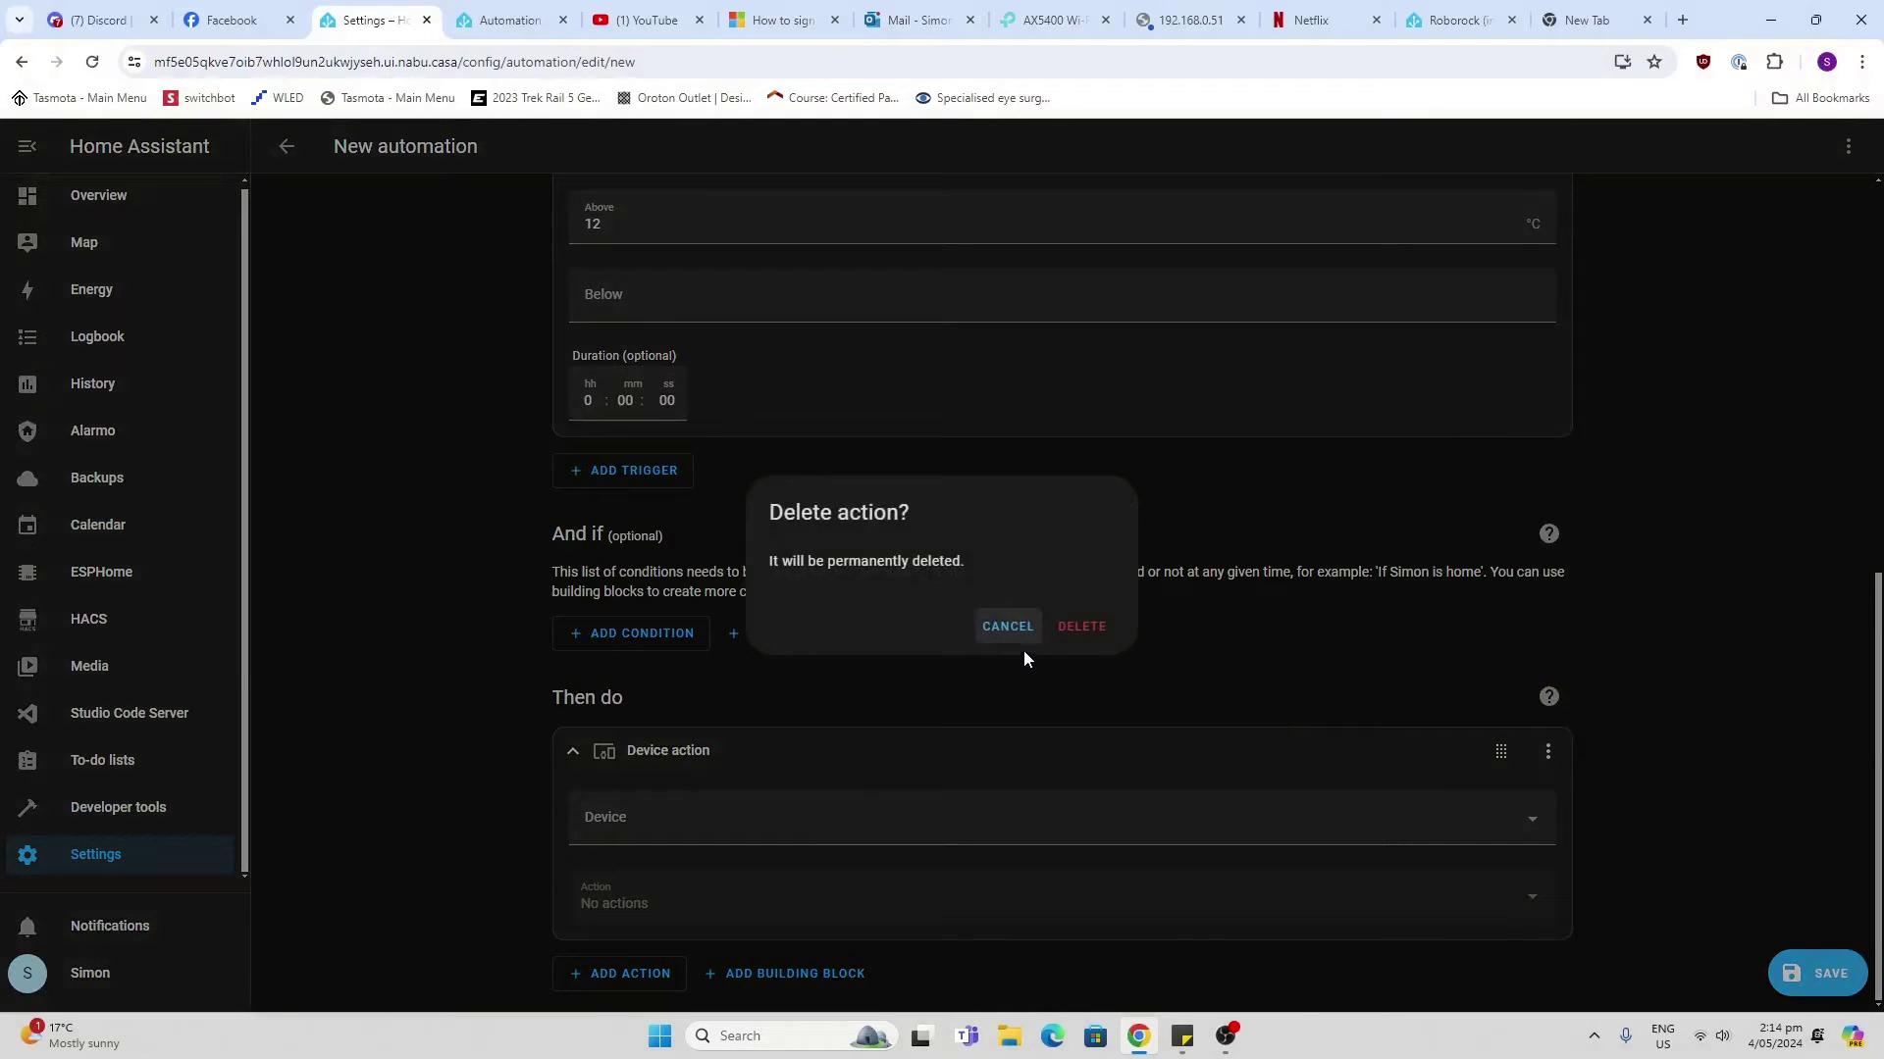
click(1089, 629)
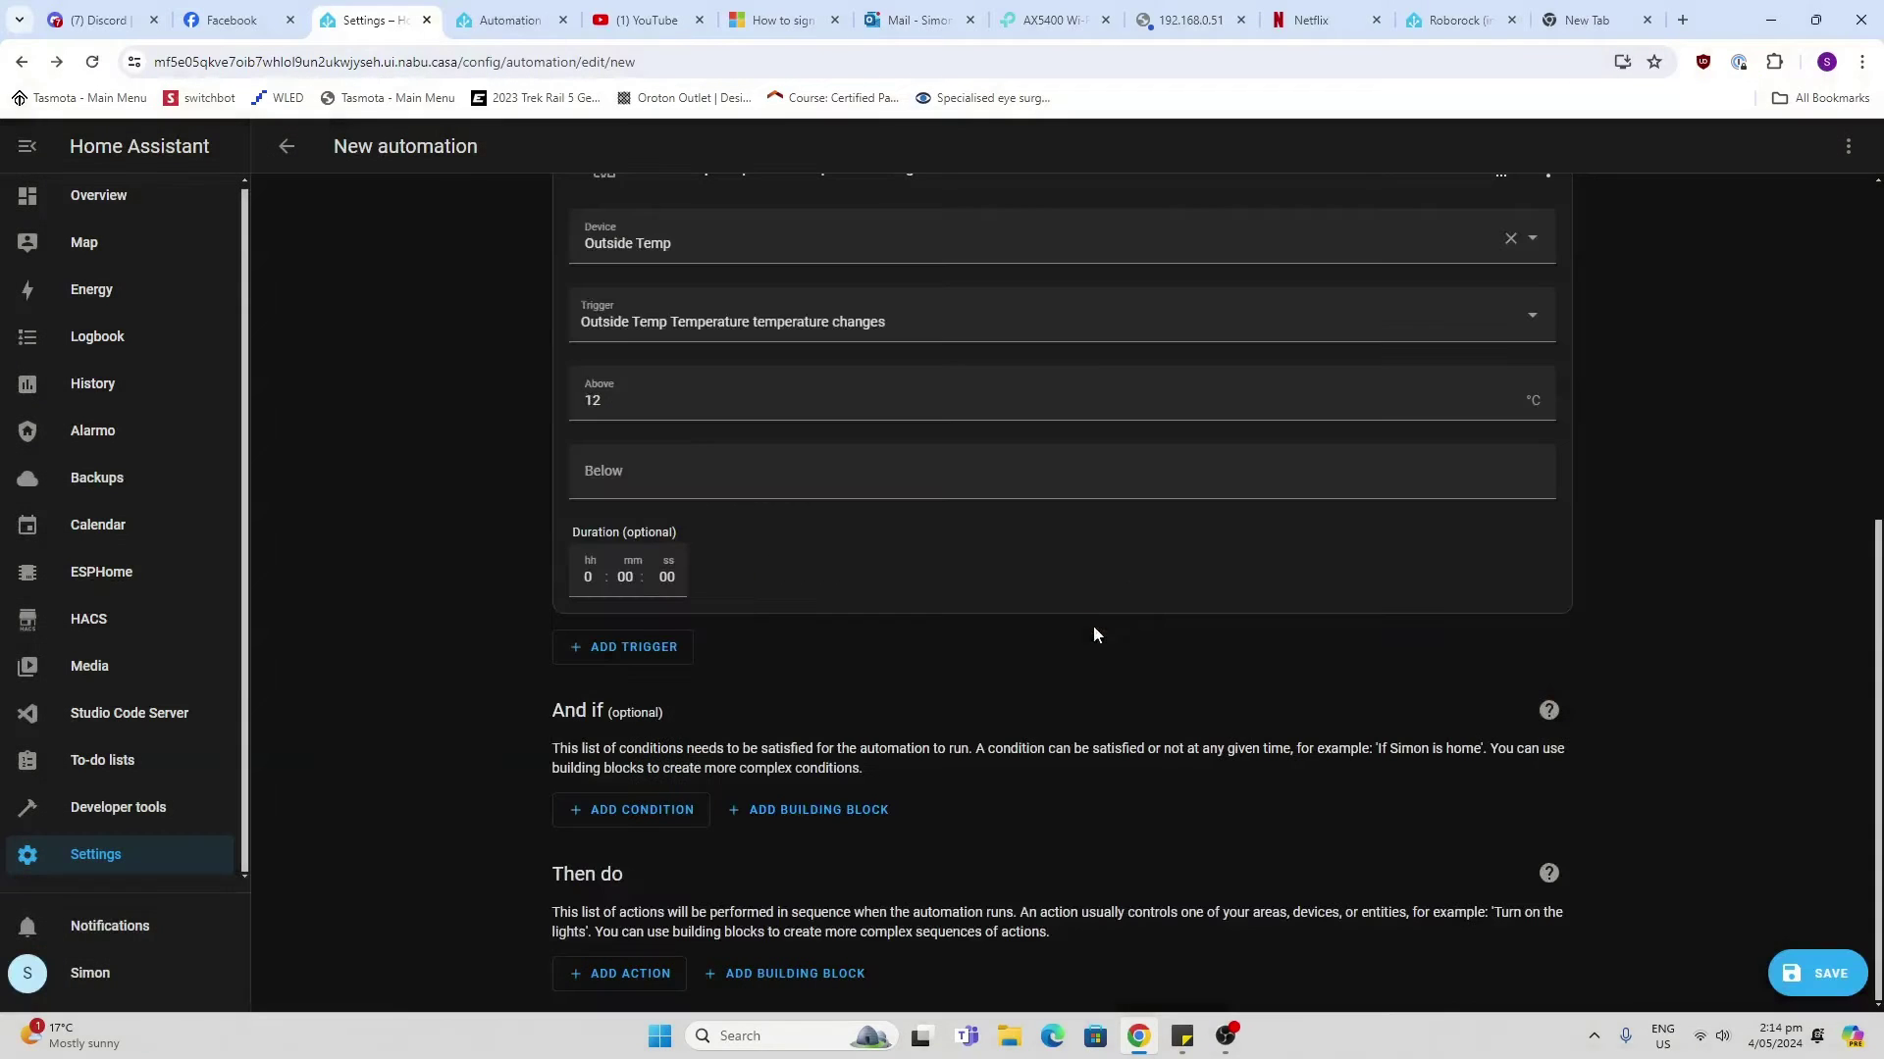
Add a Choose building block and give Option 1 a device condition.
click(785, 976)
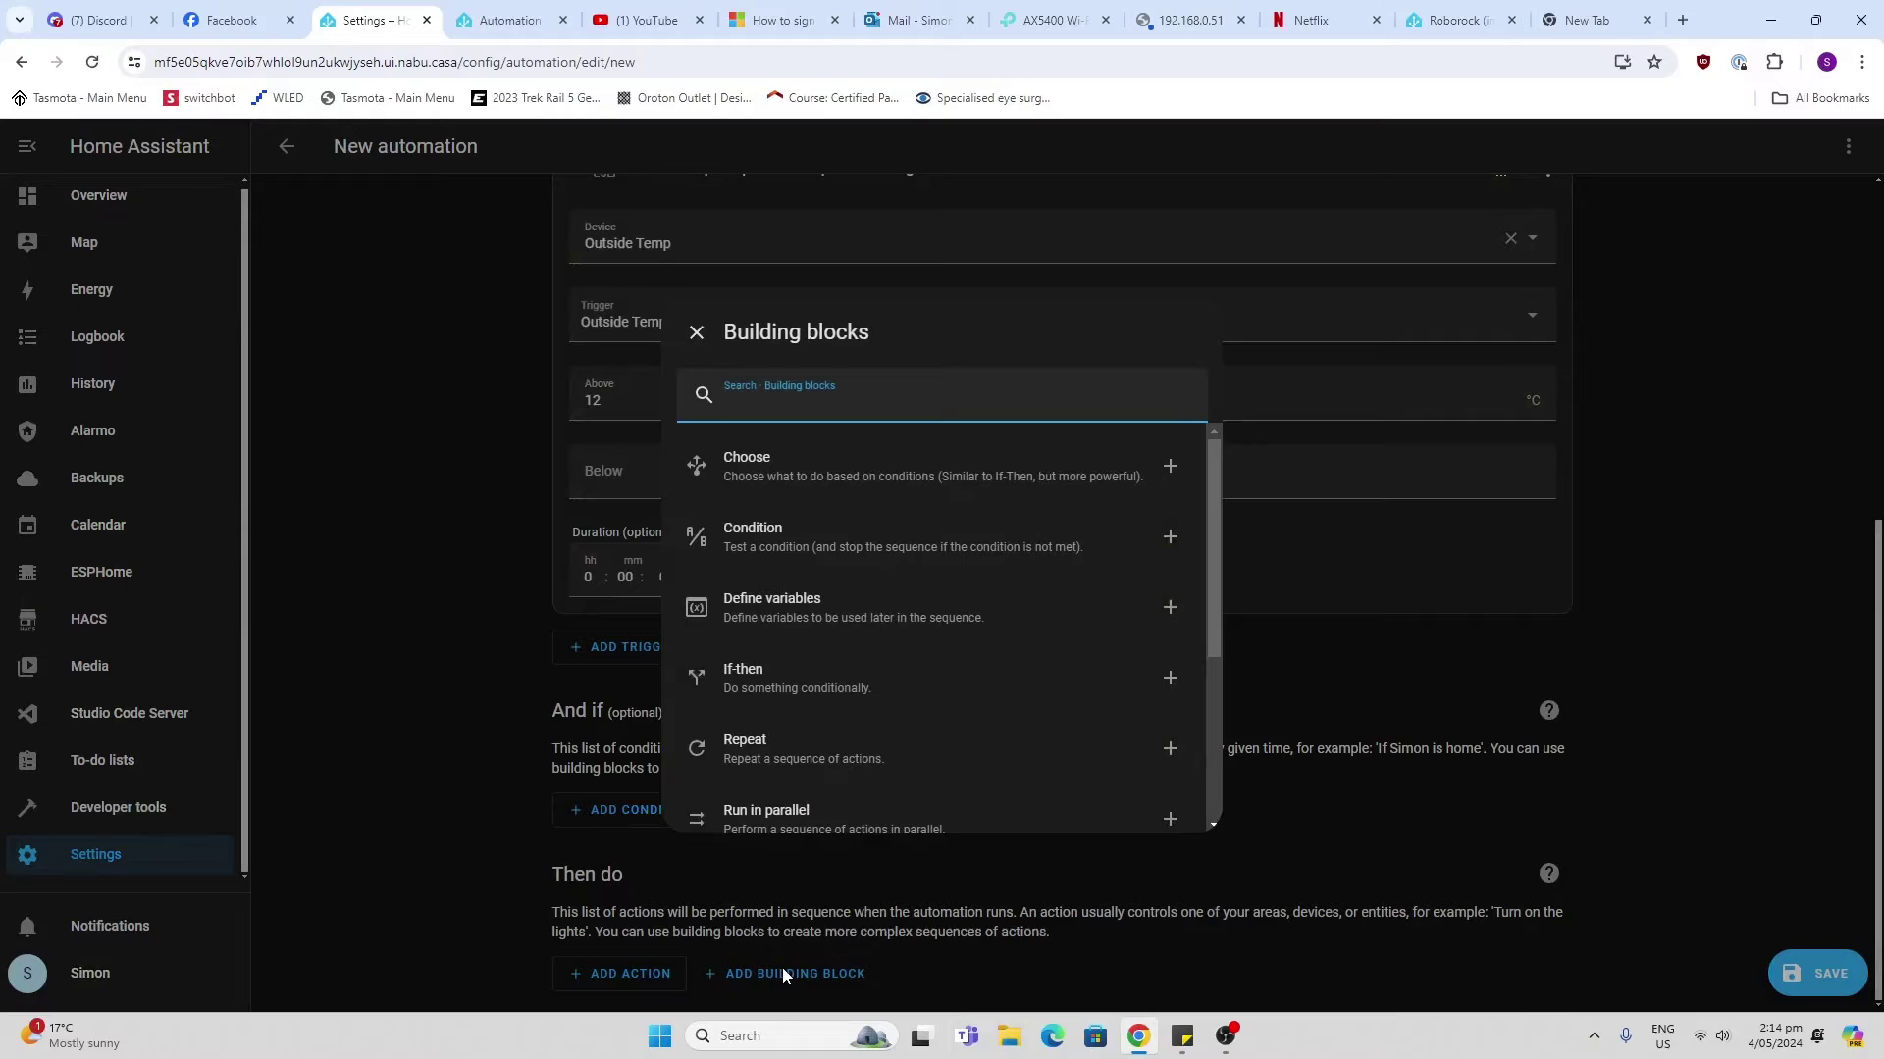
click(776, 471)
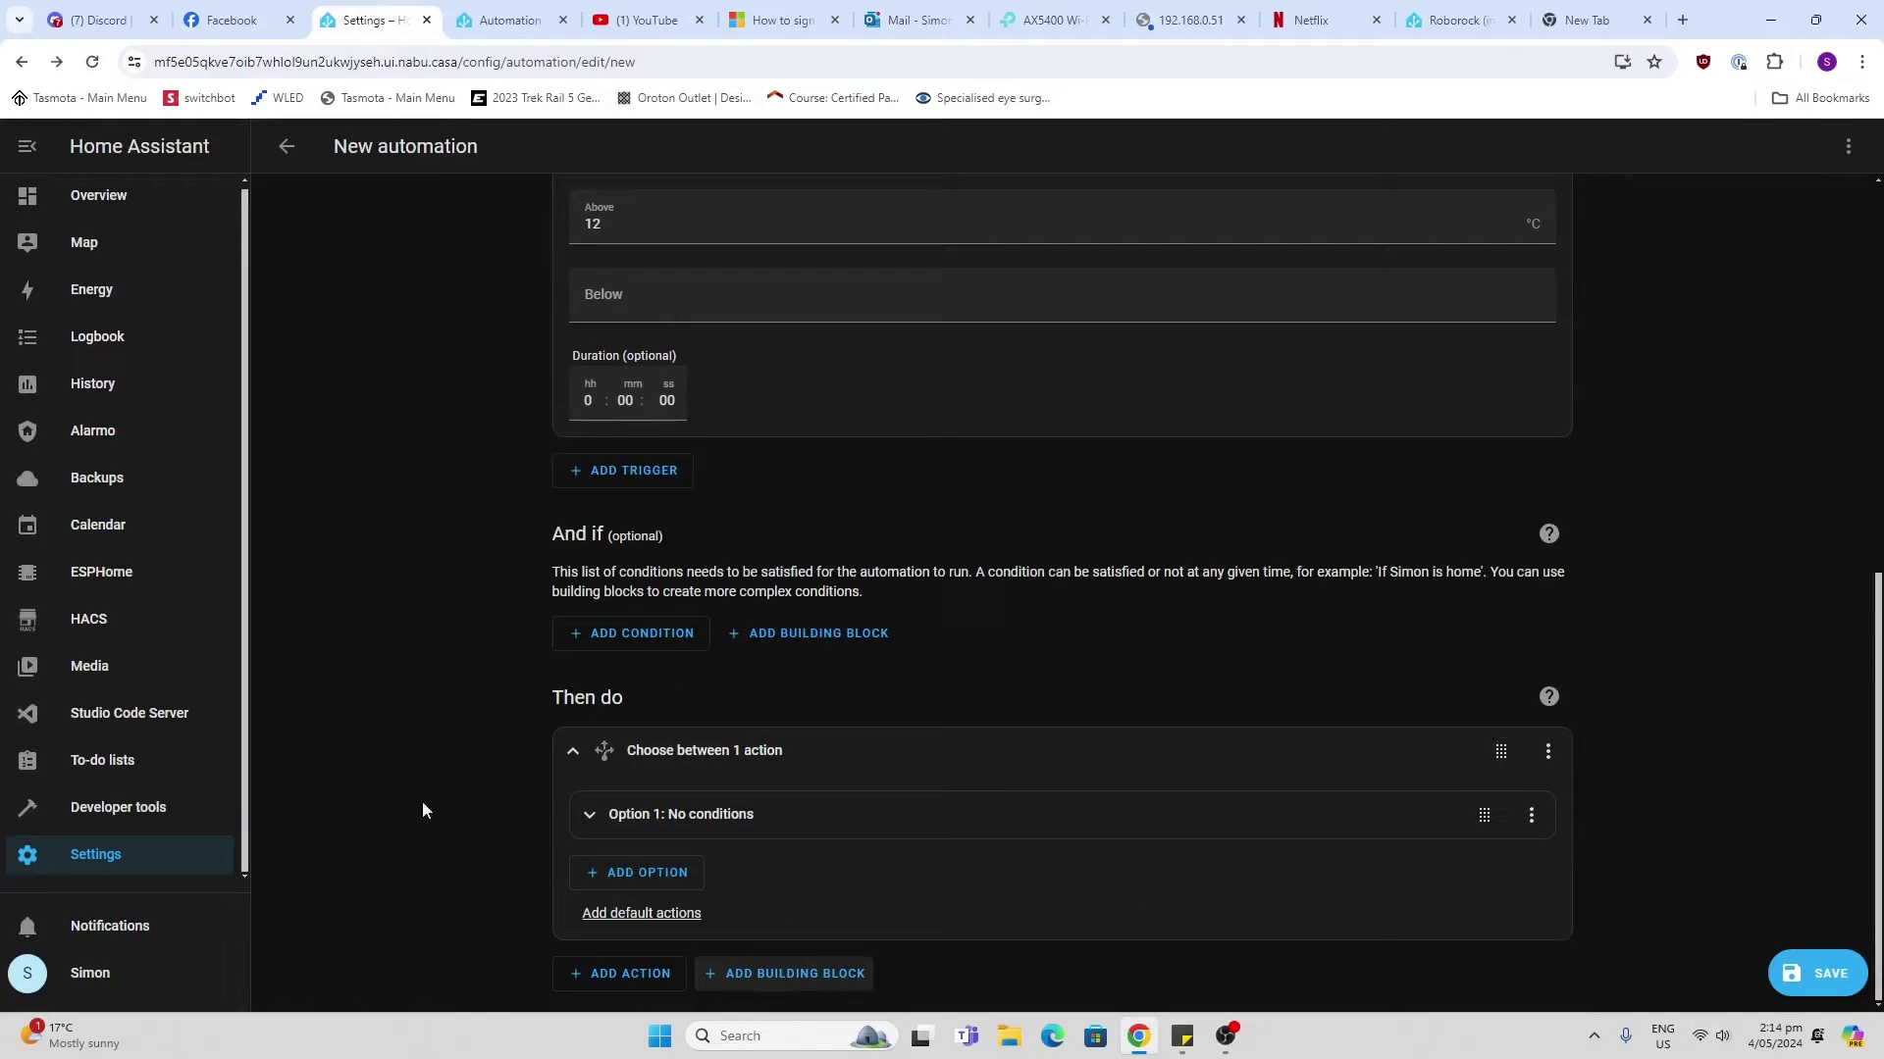
click(592, 816)
scroll(635, 824, down, 2)
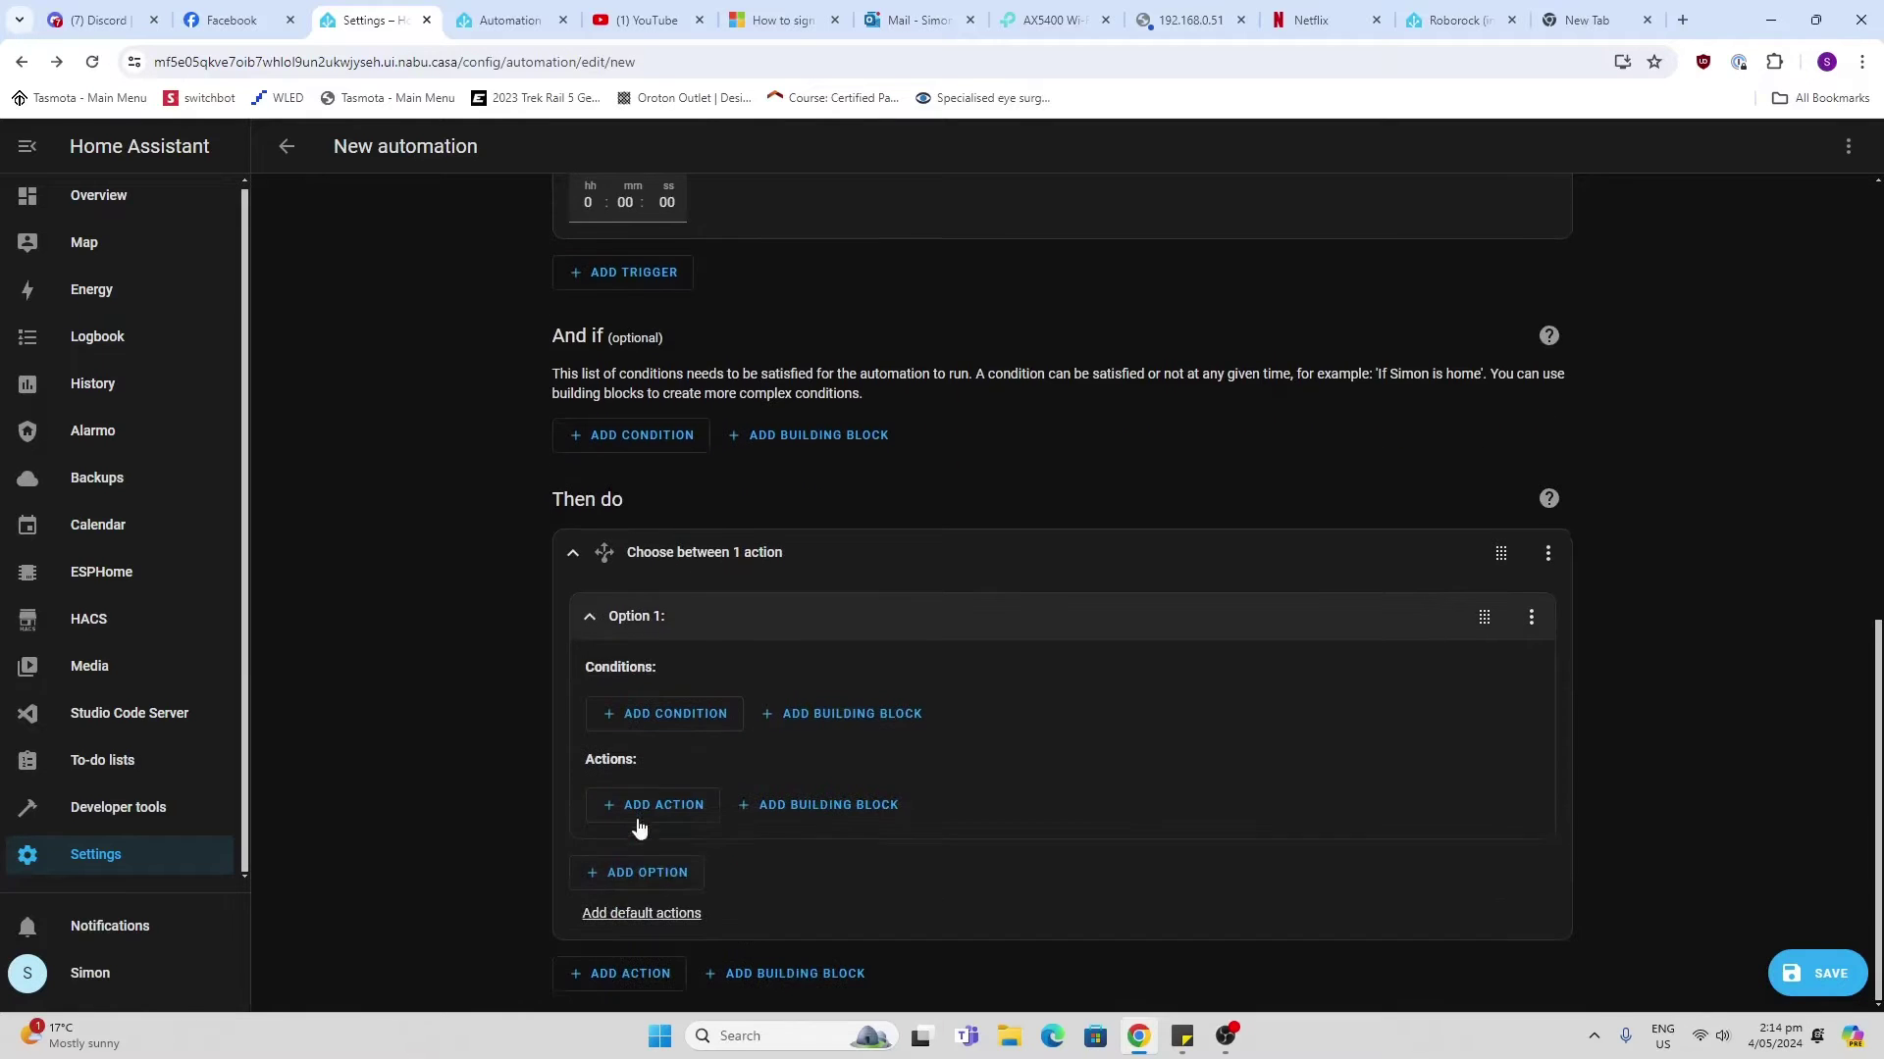
click(672, 720)
click(780, 516)
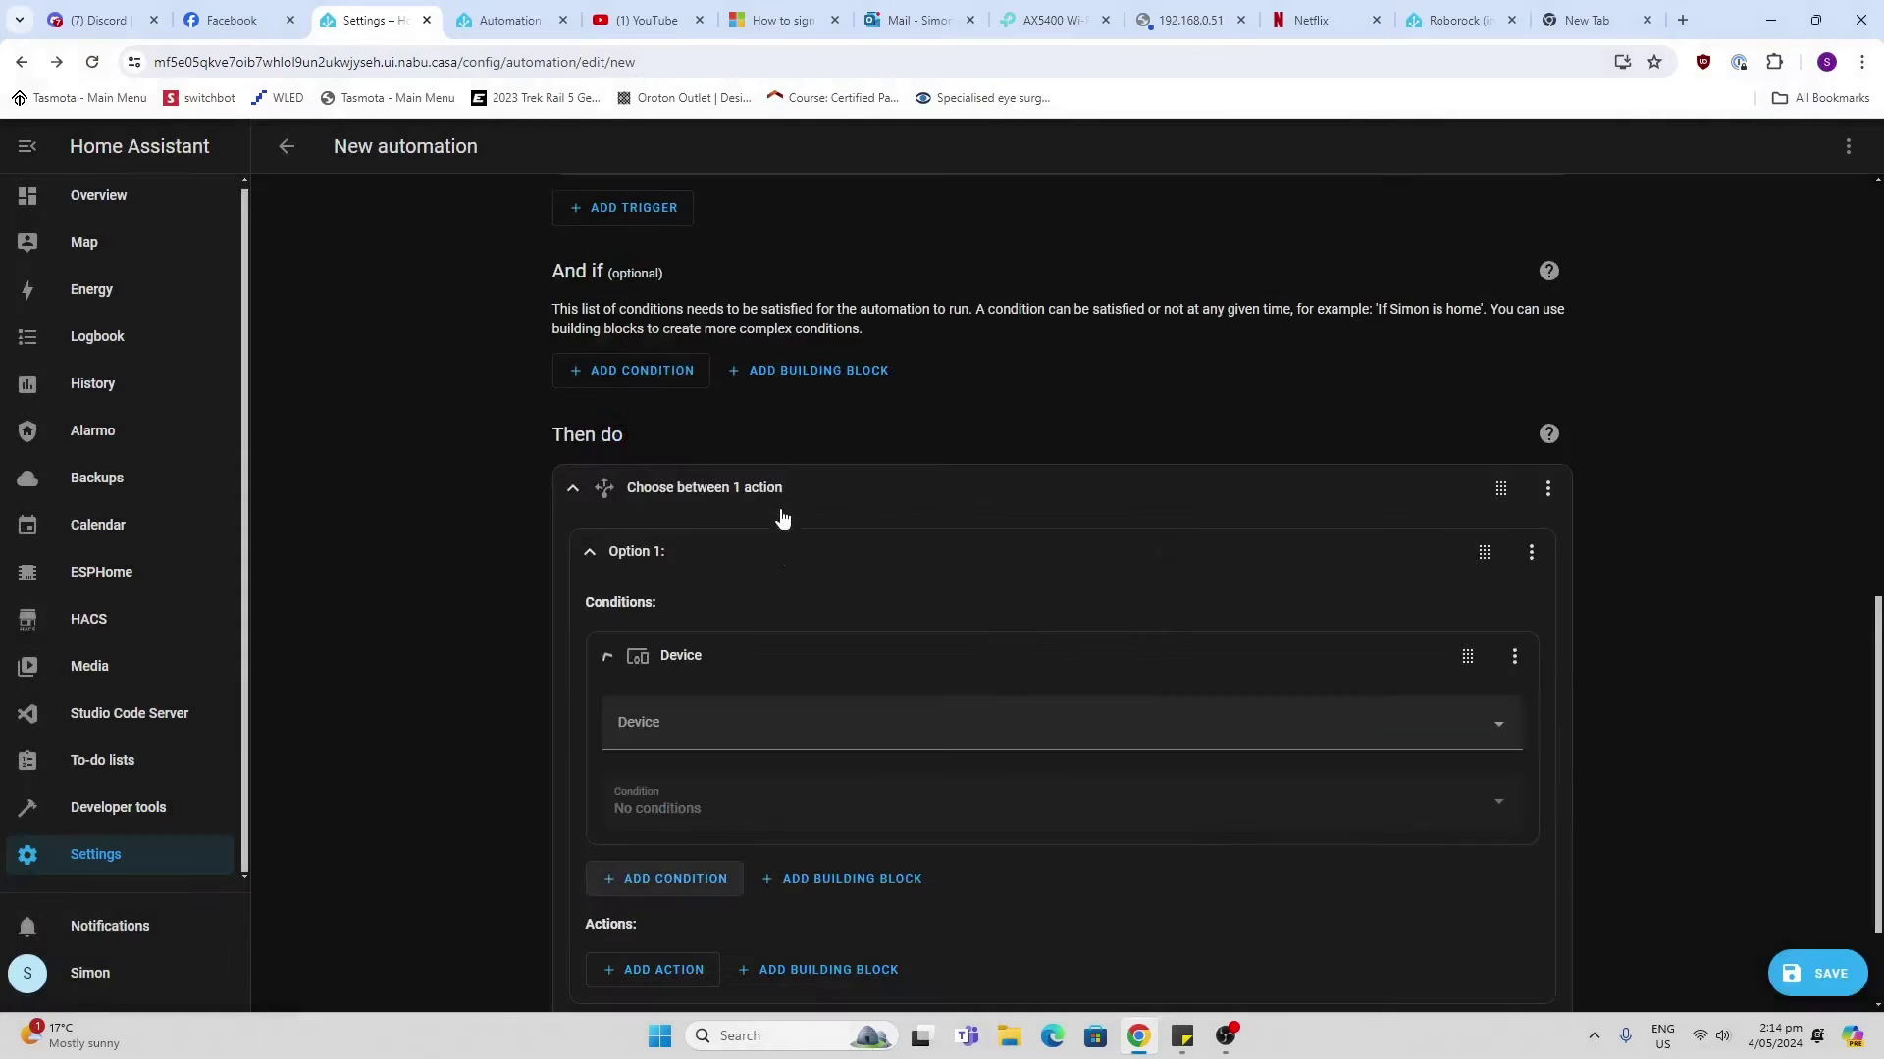
Set Option 1's condition to Outside Temp temperature above 12 °C.
click(694, 727)
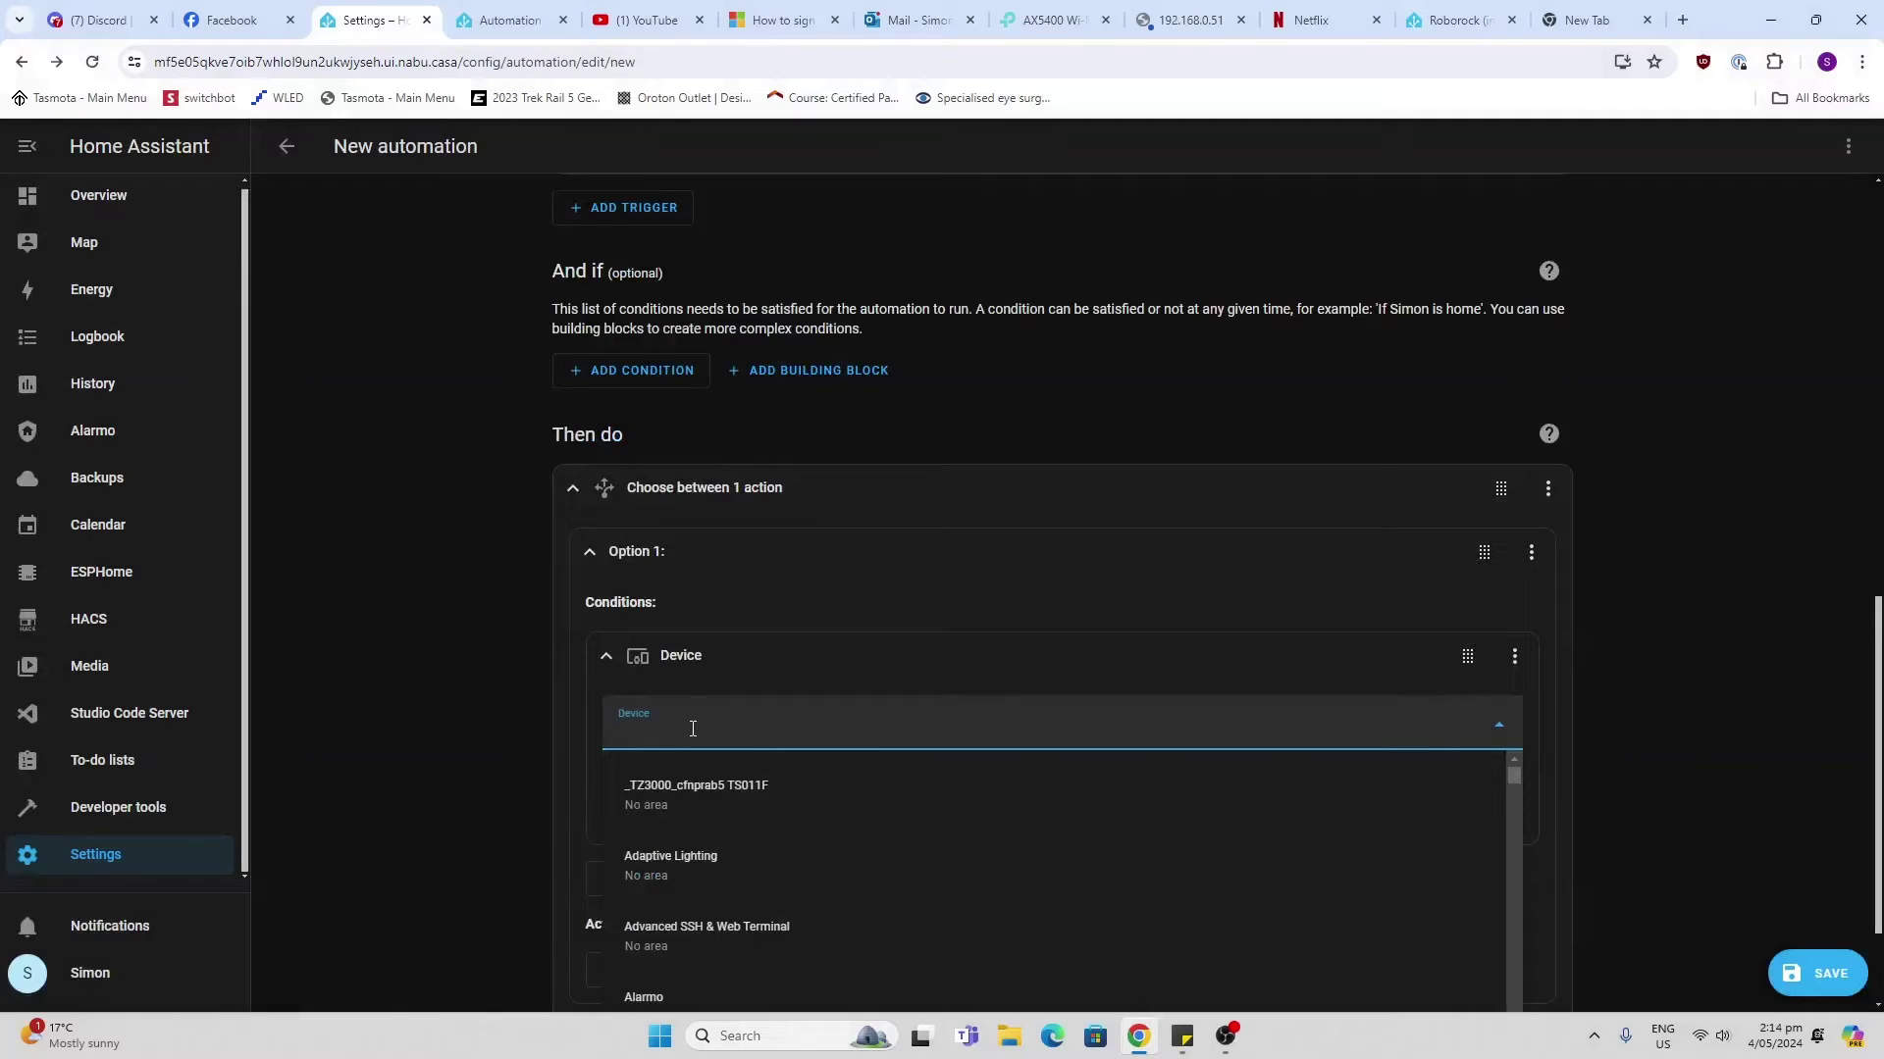
text(out)
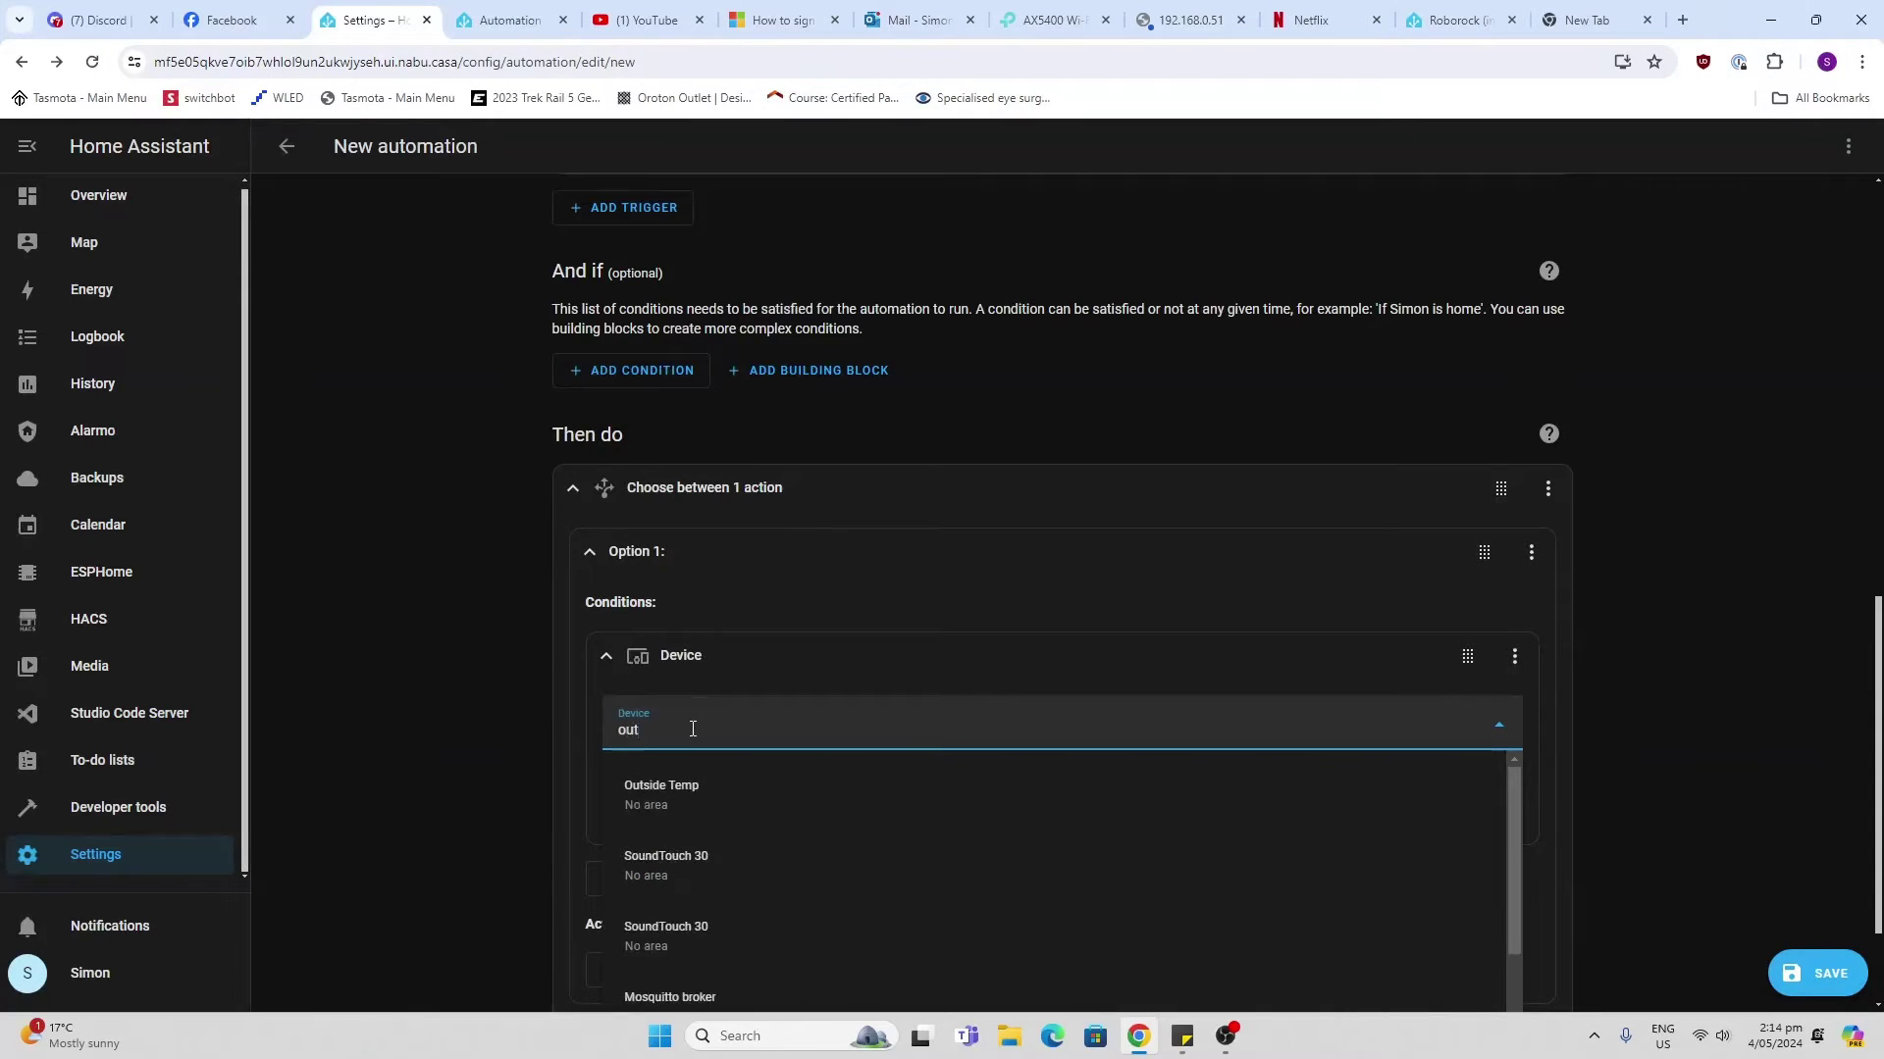
click(703, 789)
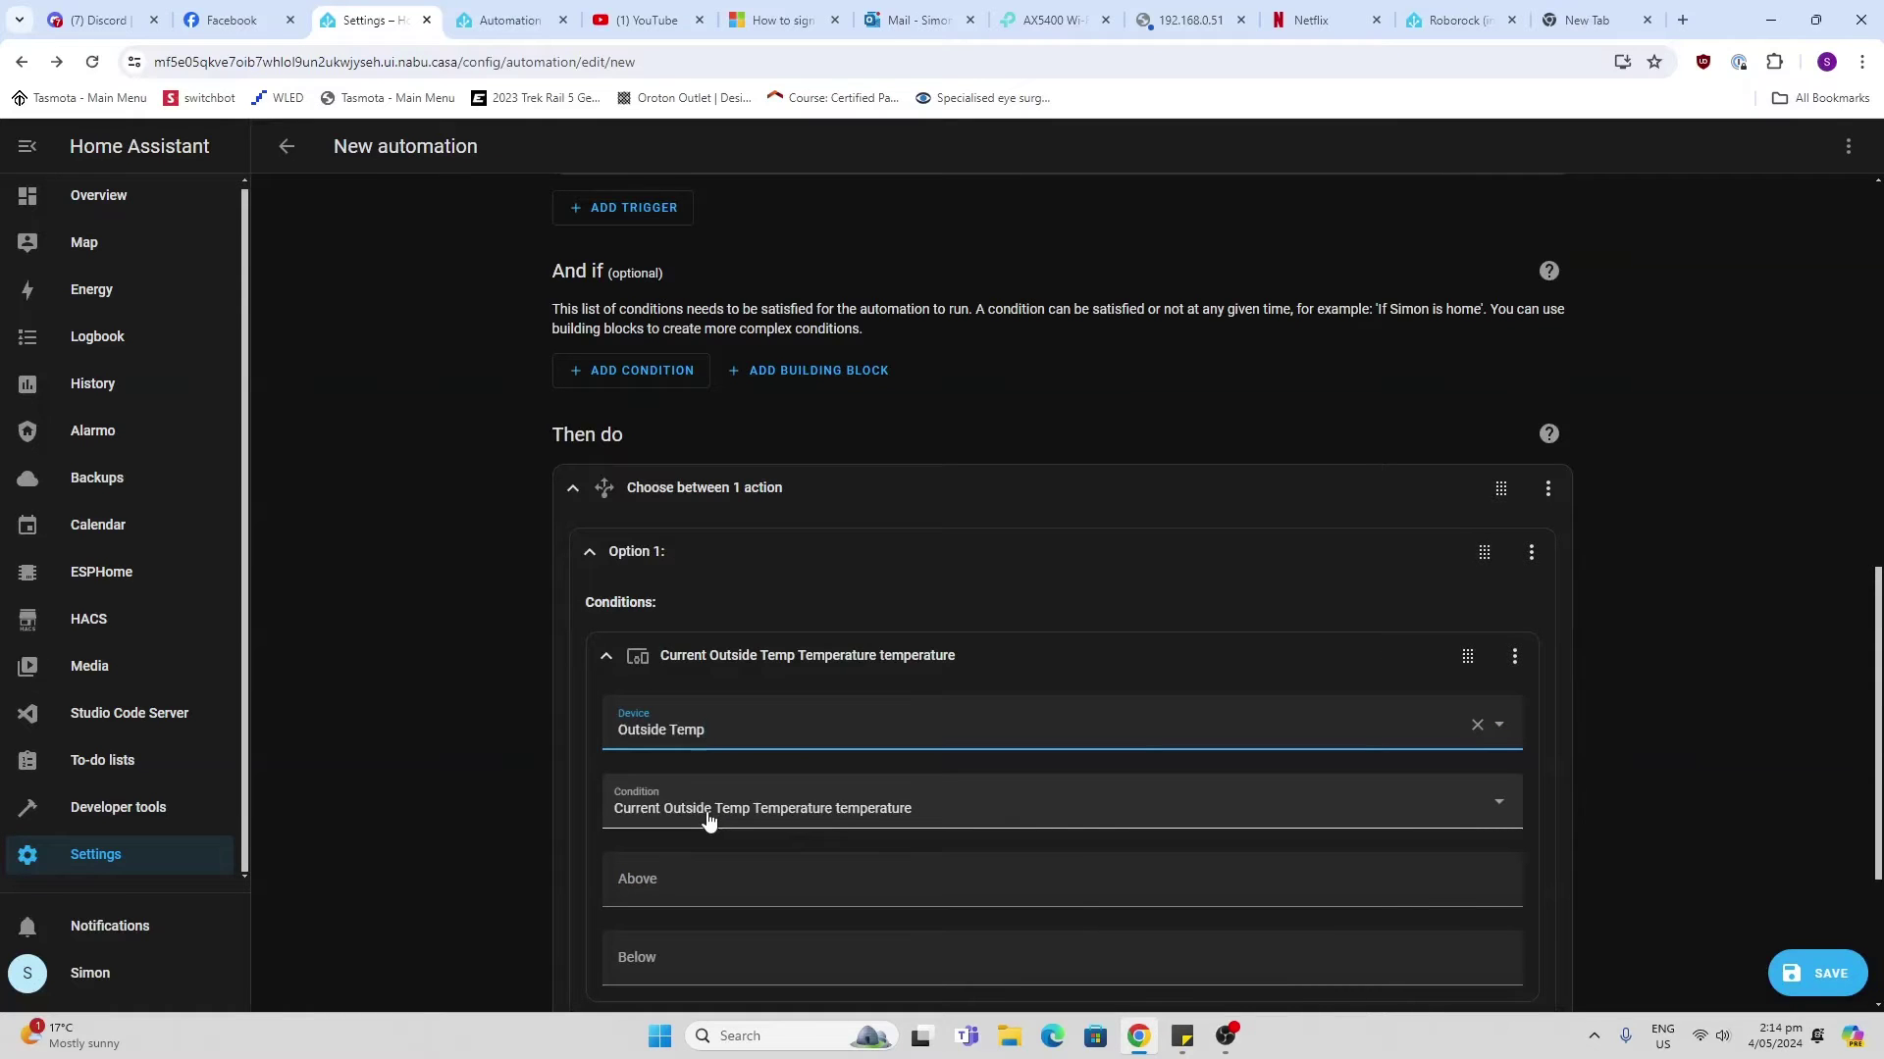
click(707, 820)
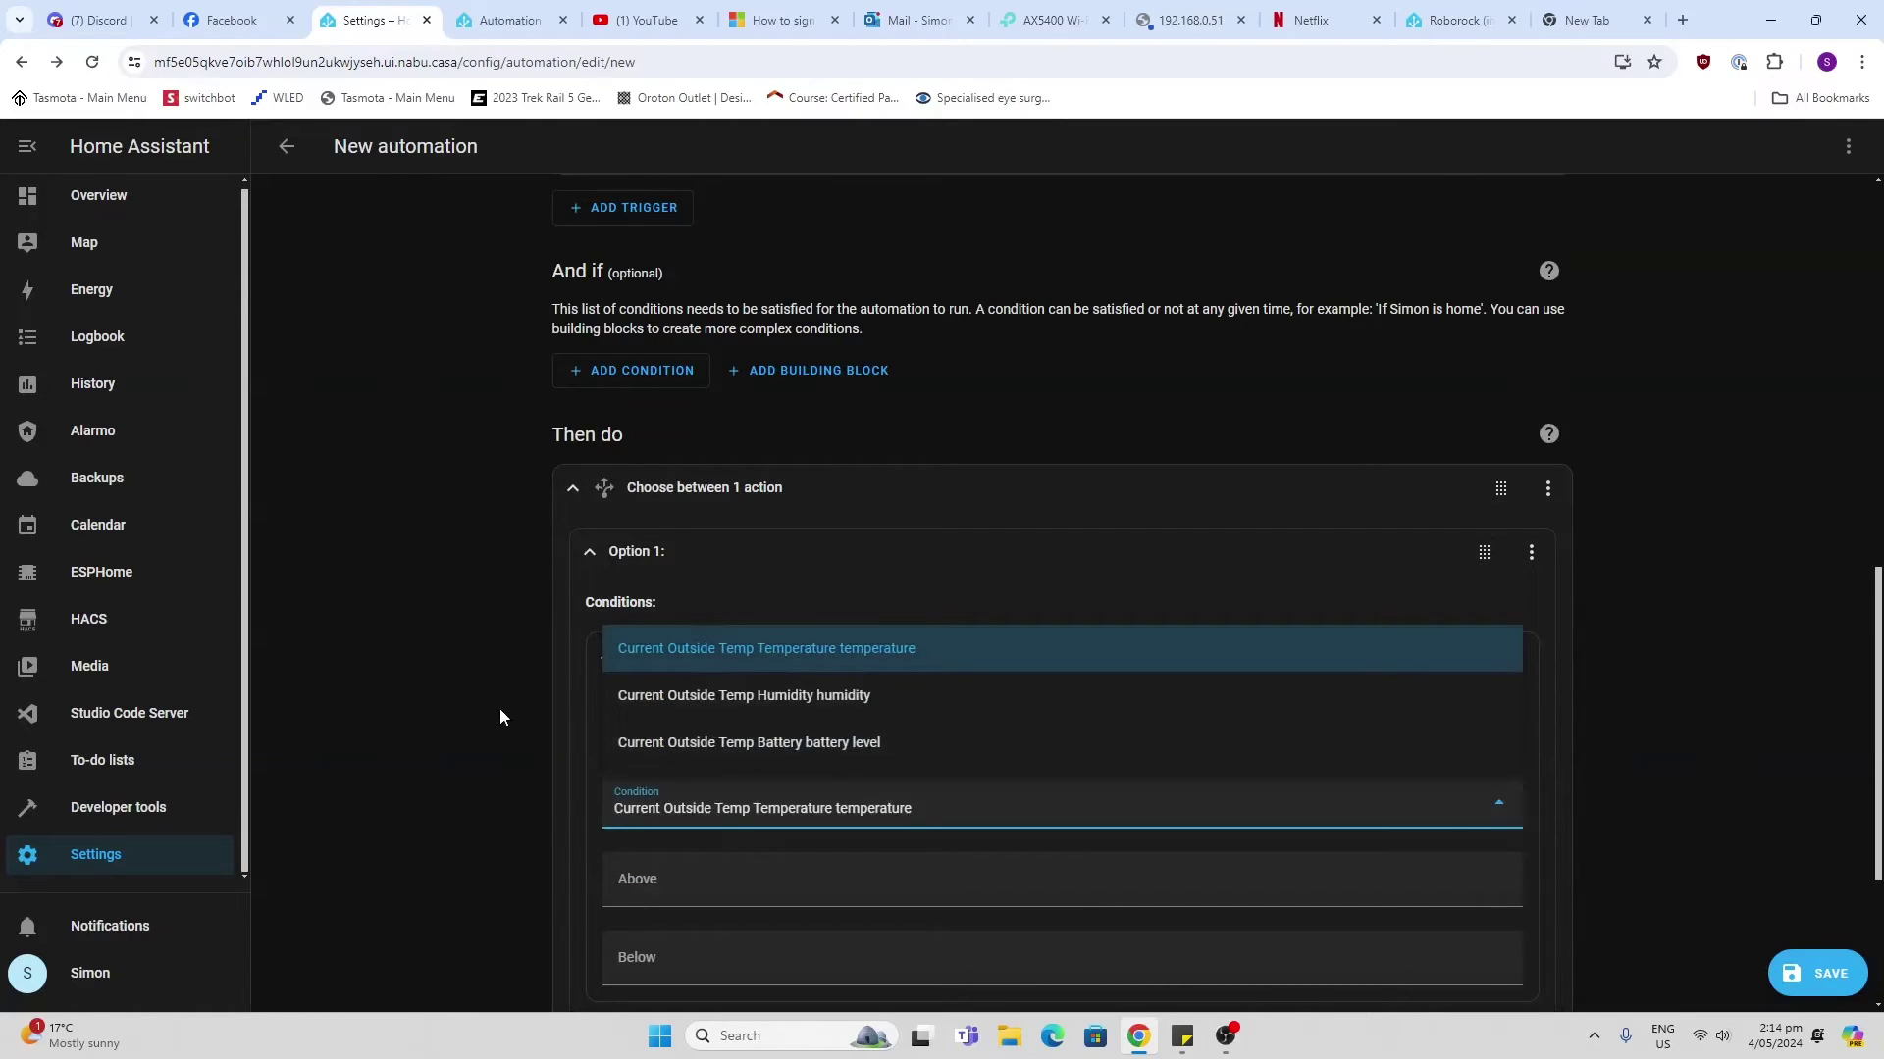
click(346, 774)
scroll(544, 810, down, 2)
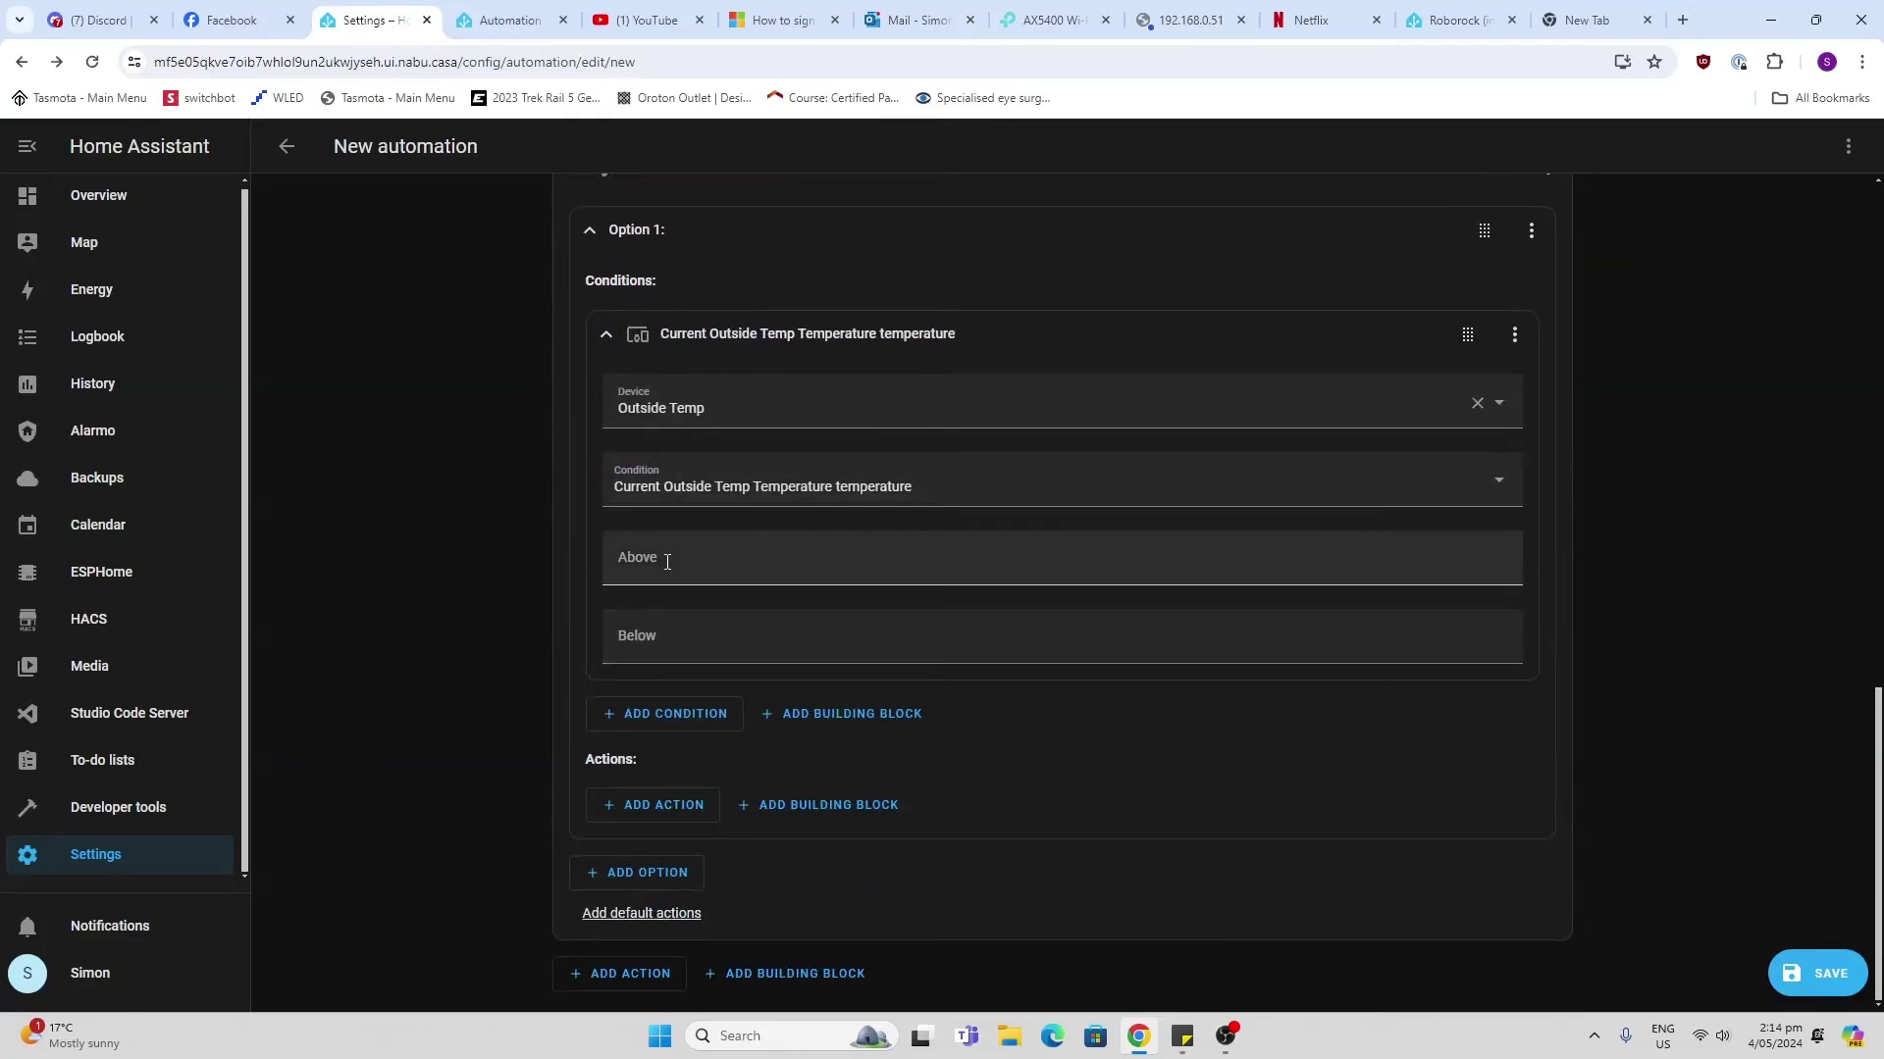
click(667, 562)
text(12)
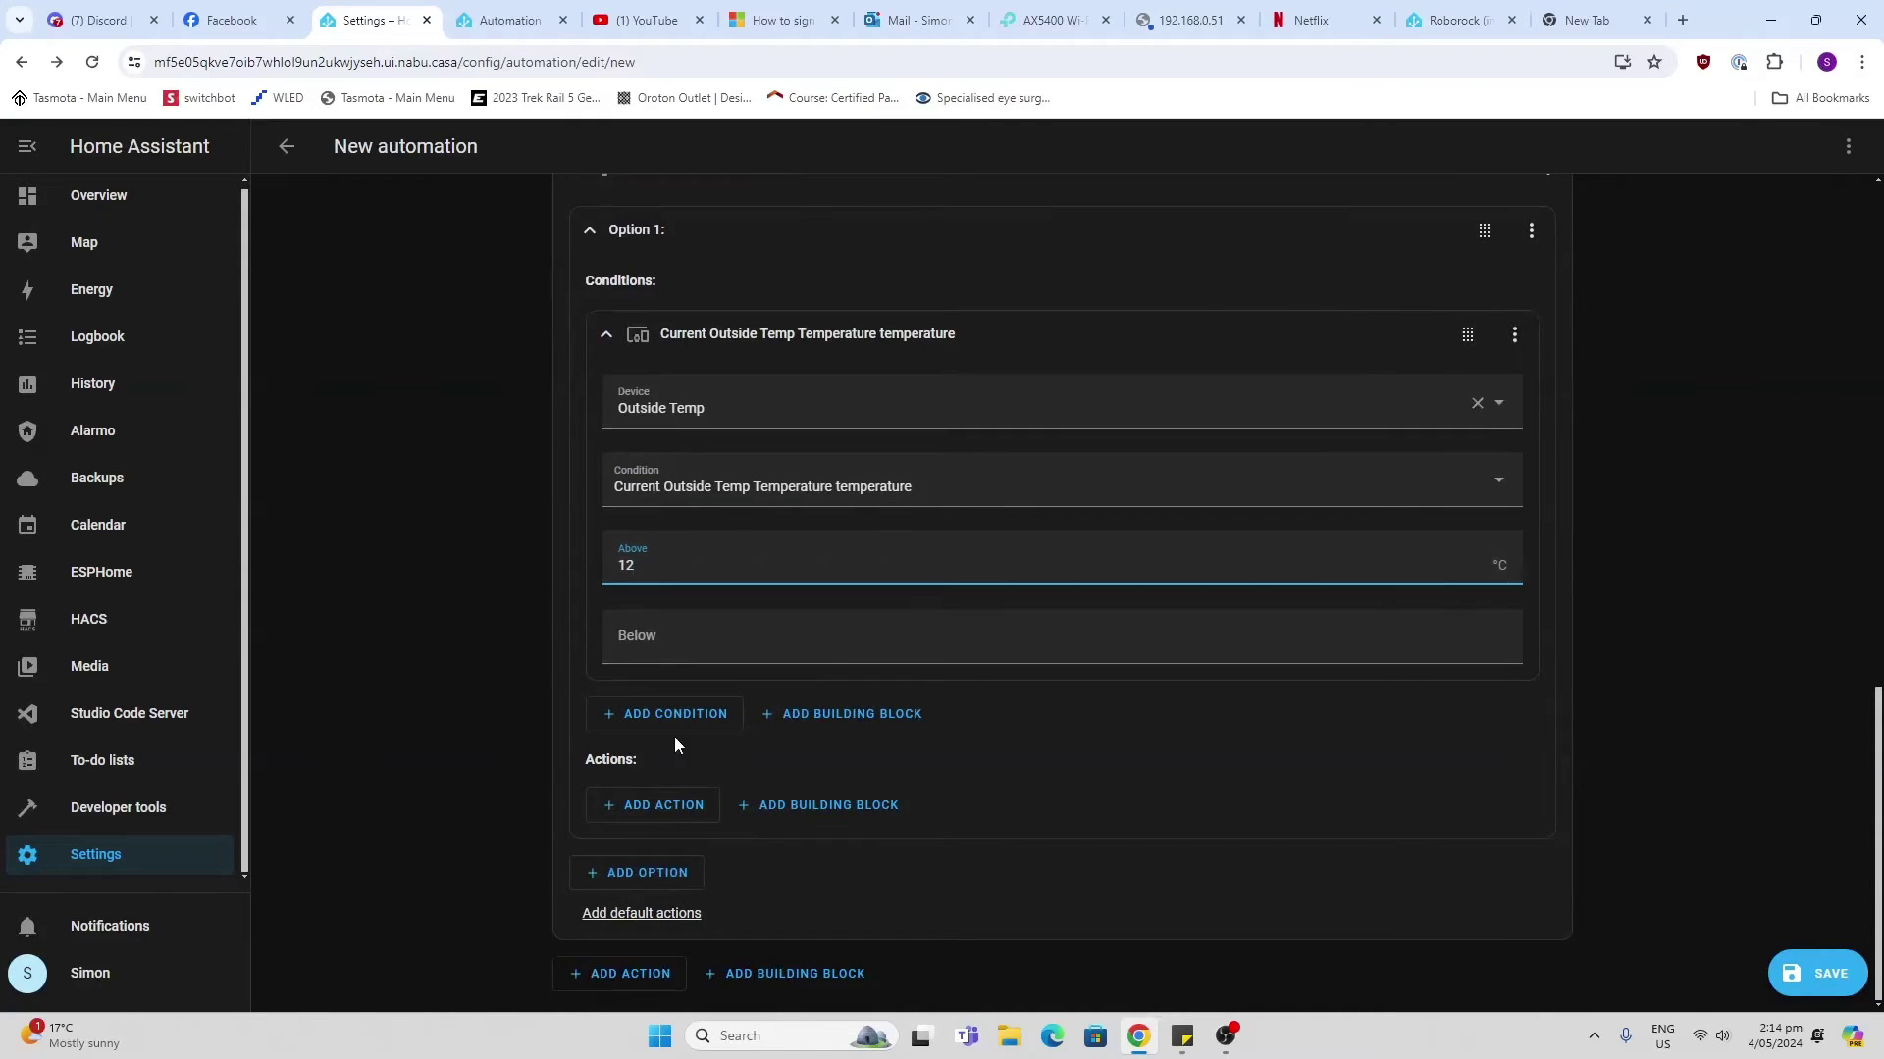
Add a device action to Option 1 that turns on the HRV switch.
click(661, 812)
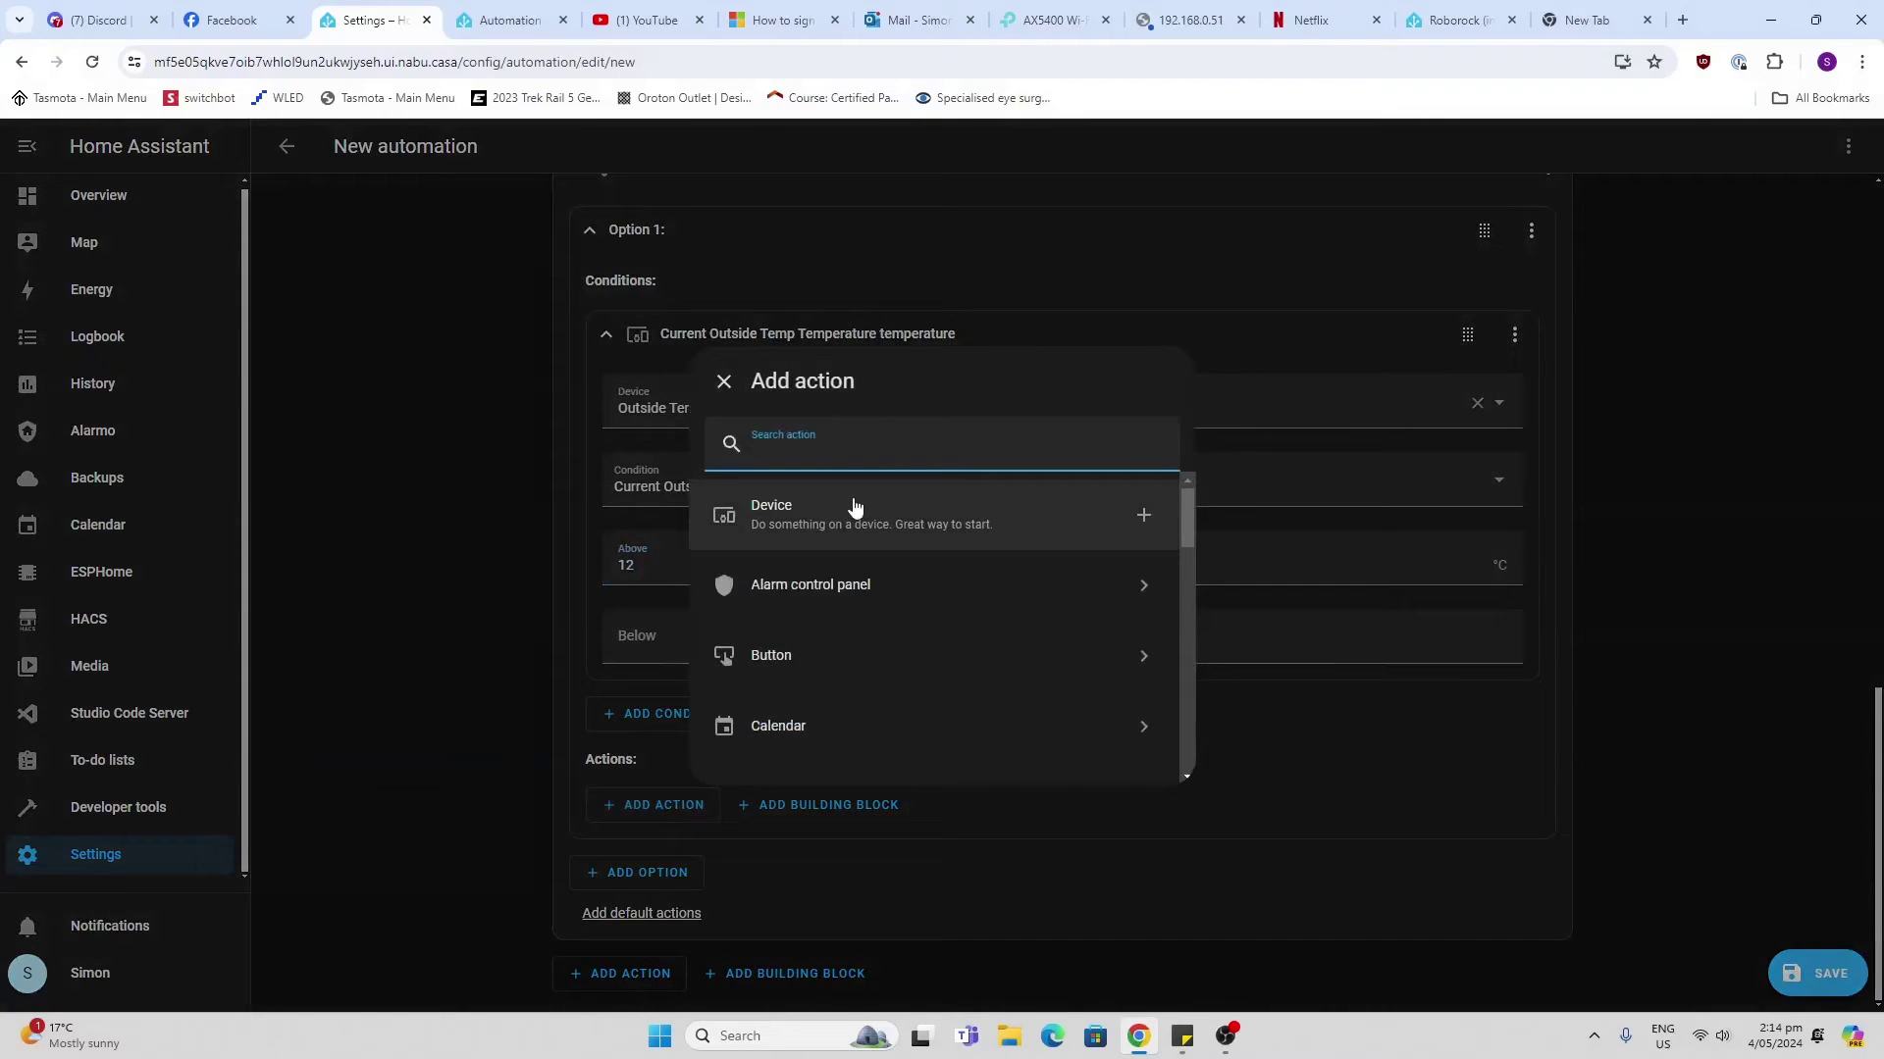
click(847, 514)
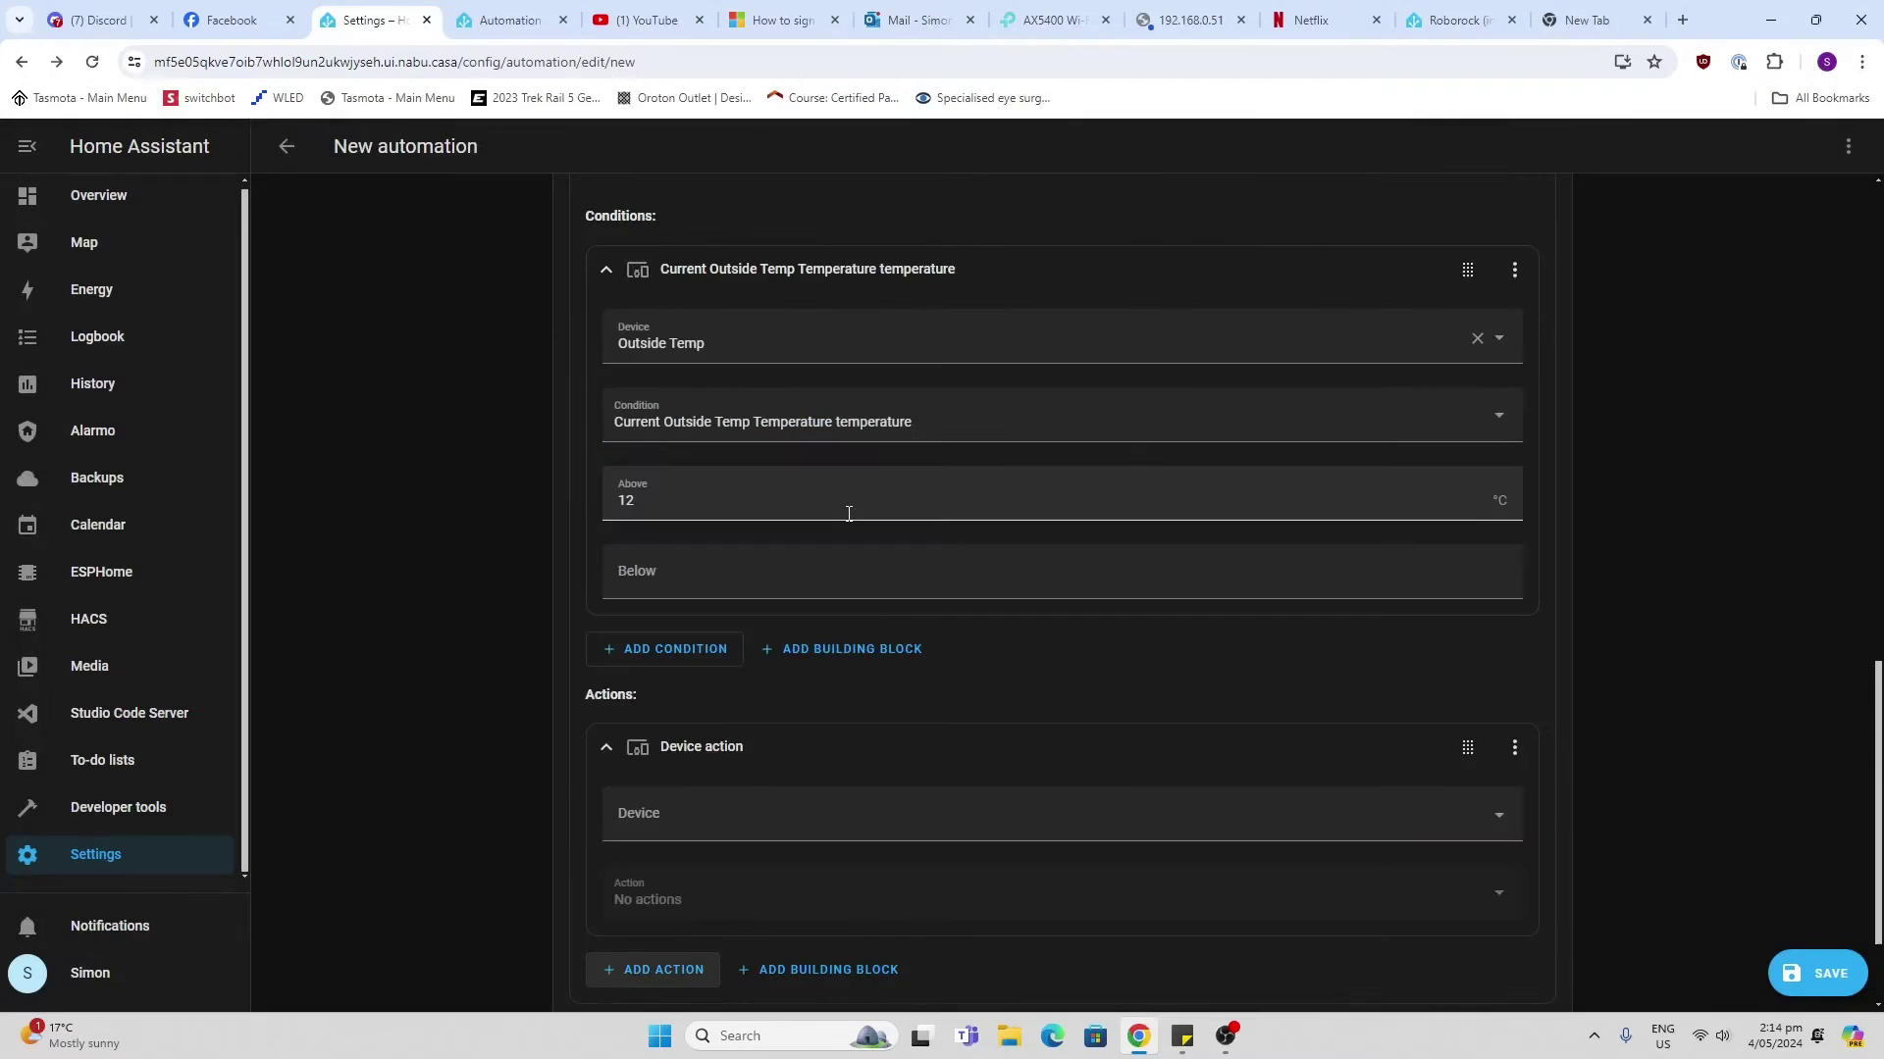
click(713, 820)
text(h)
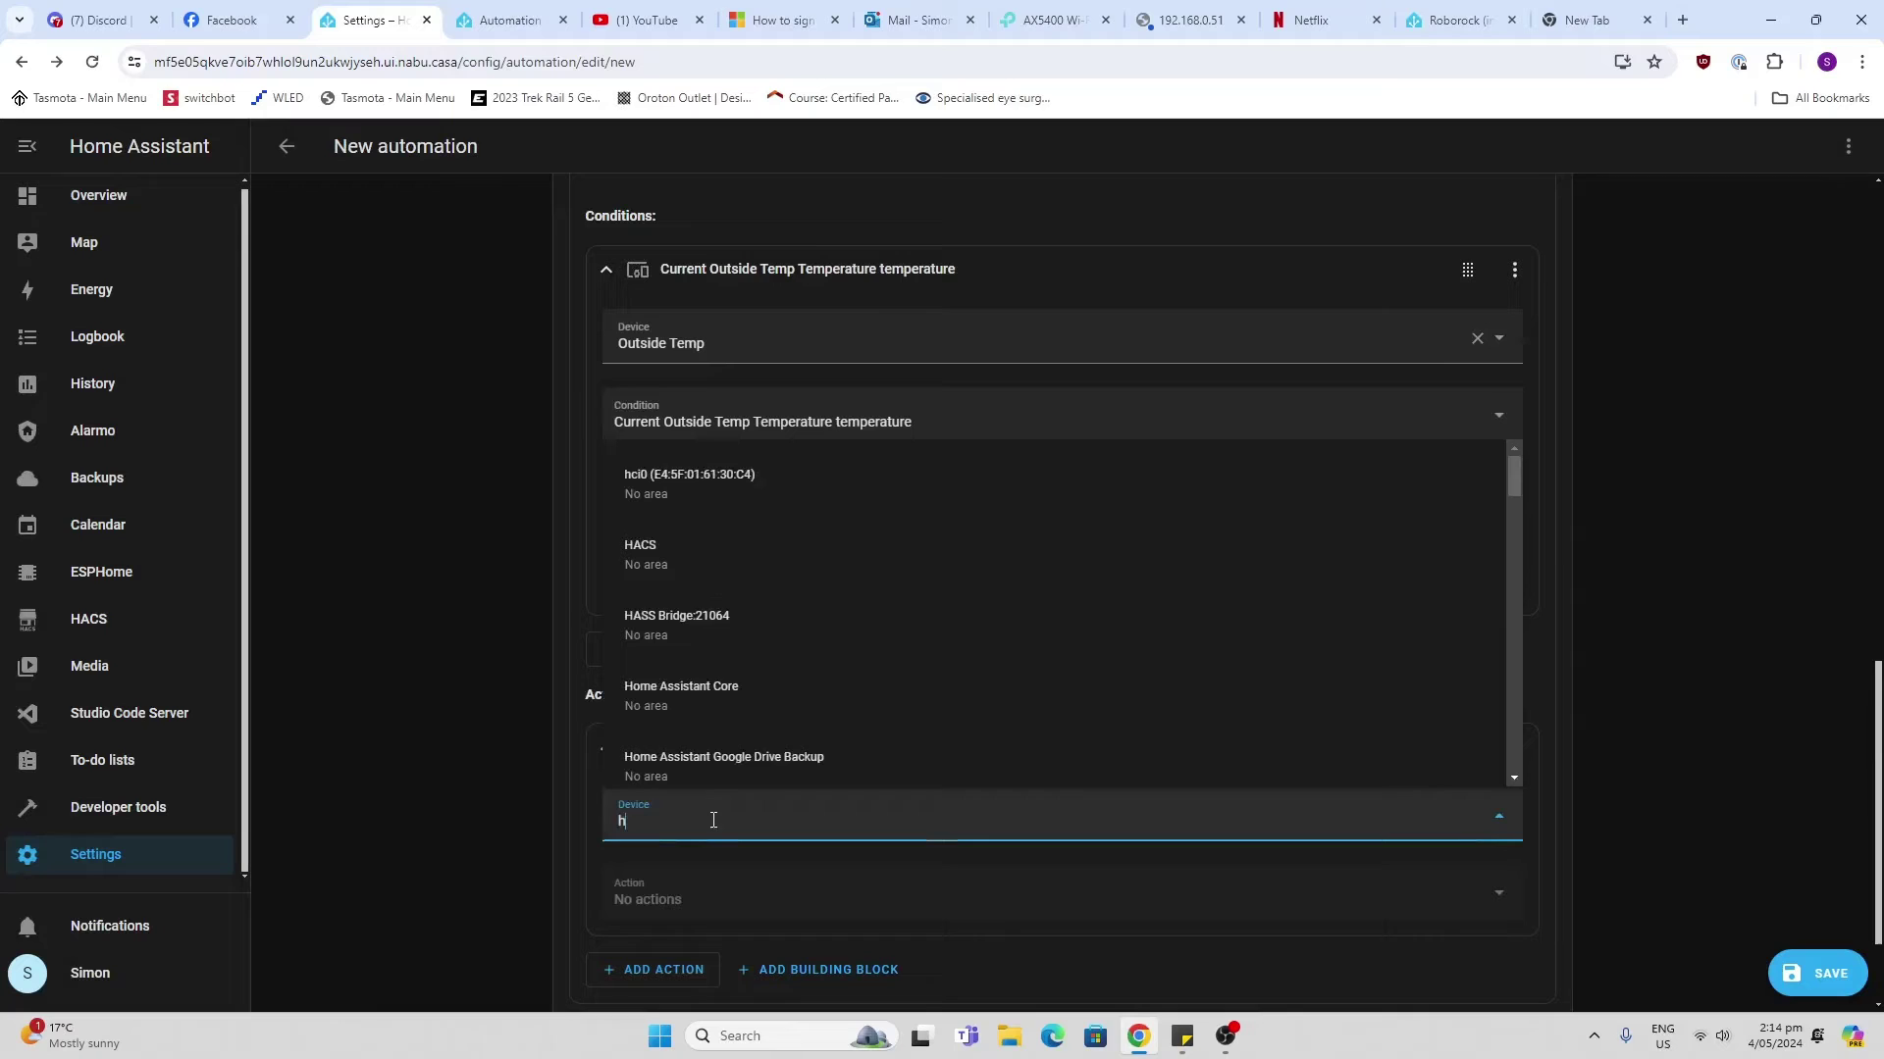
text(r)
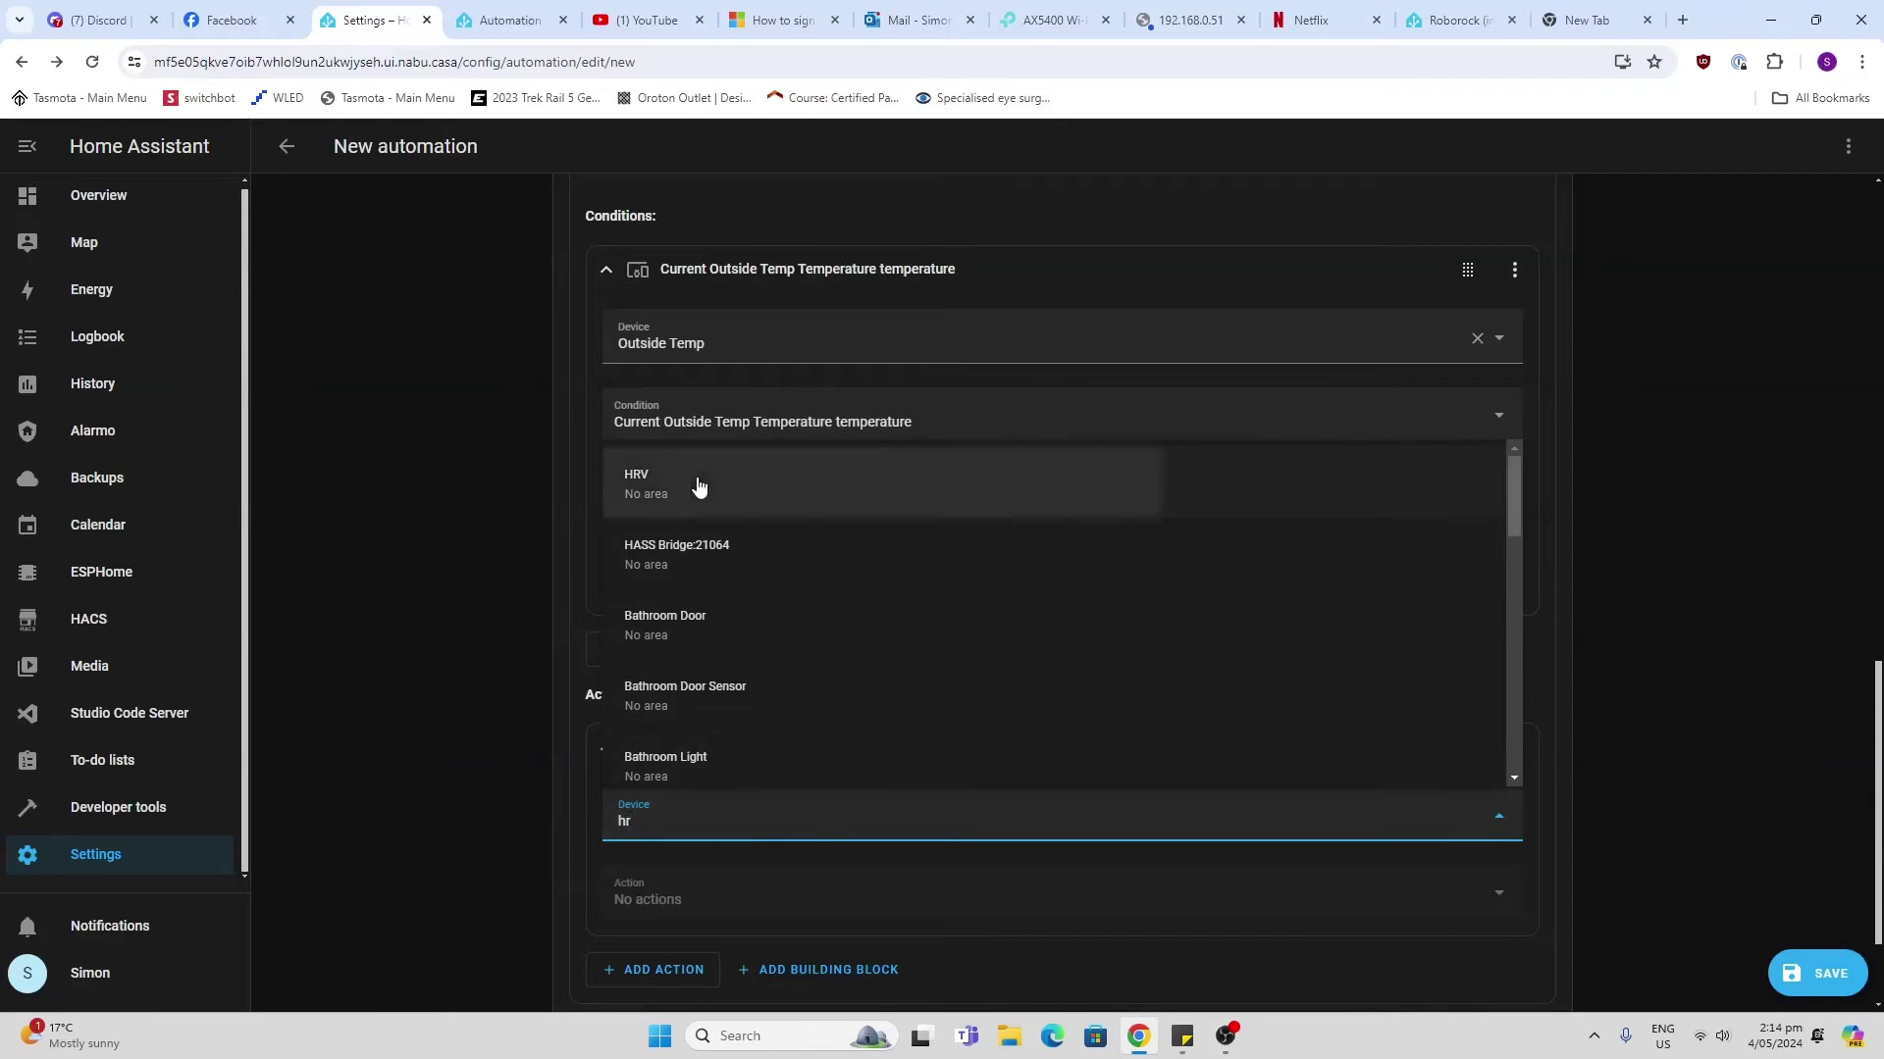
click(699, 488)
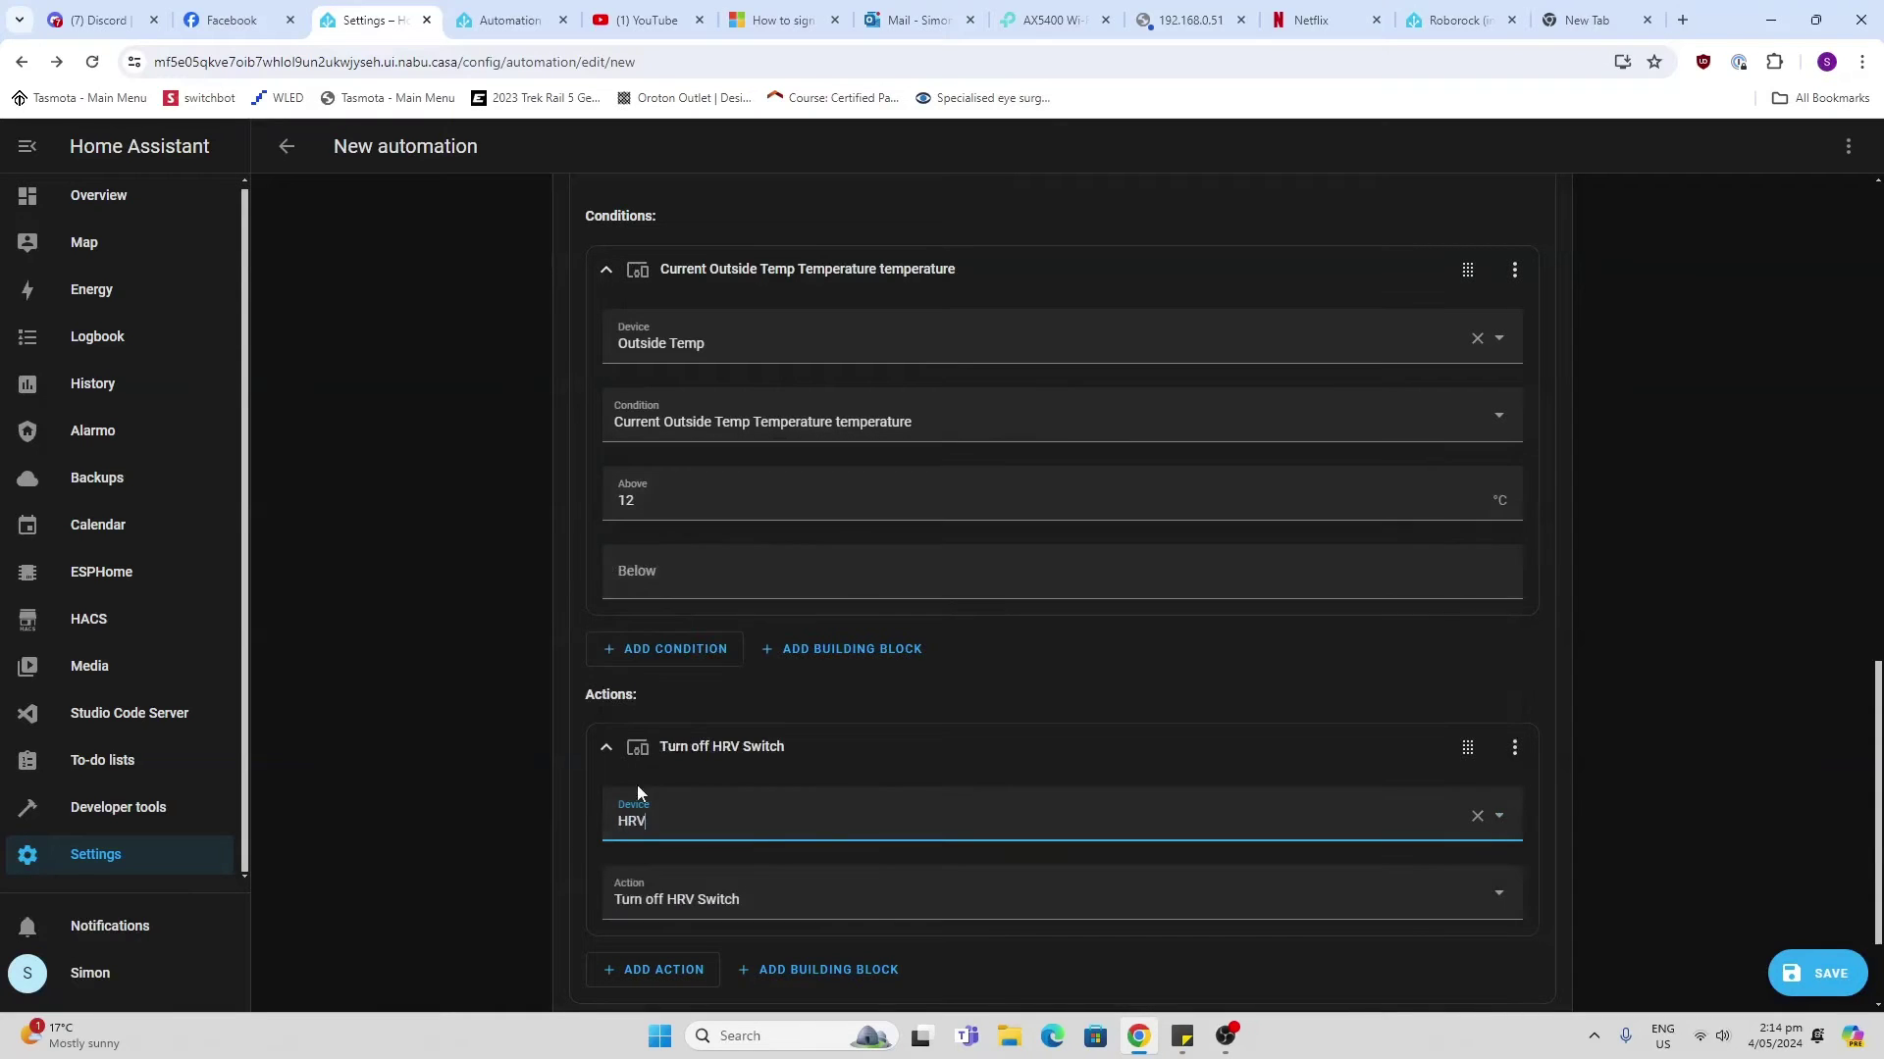
click(658, 903)
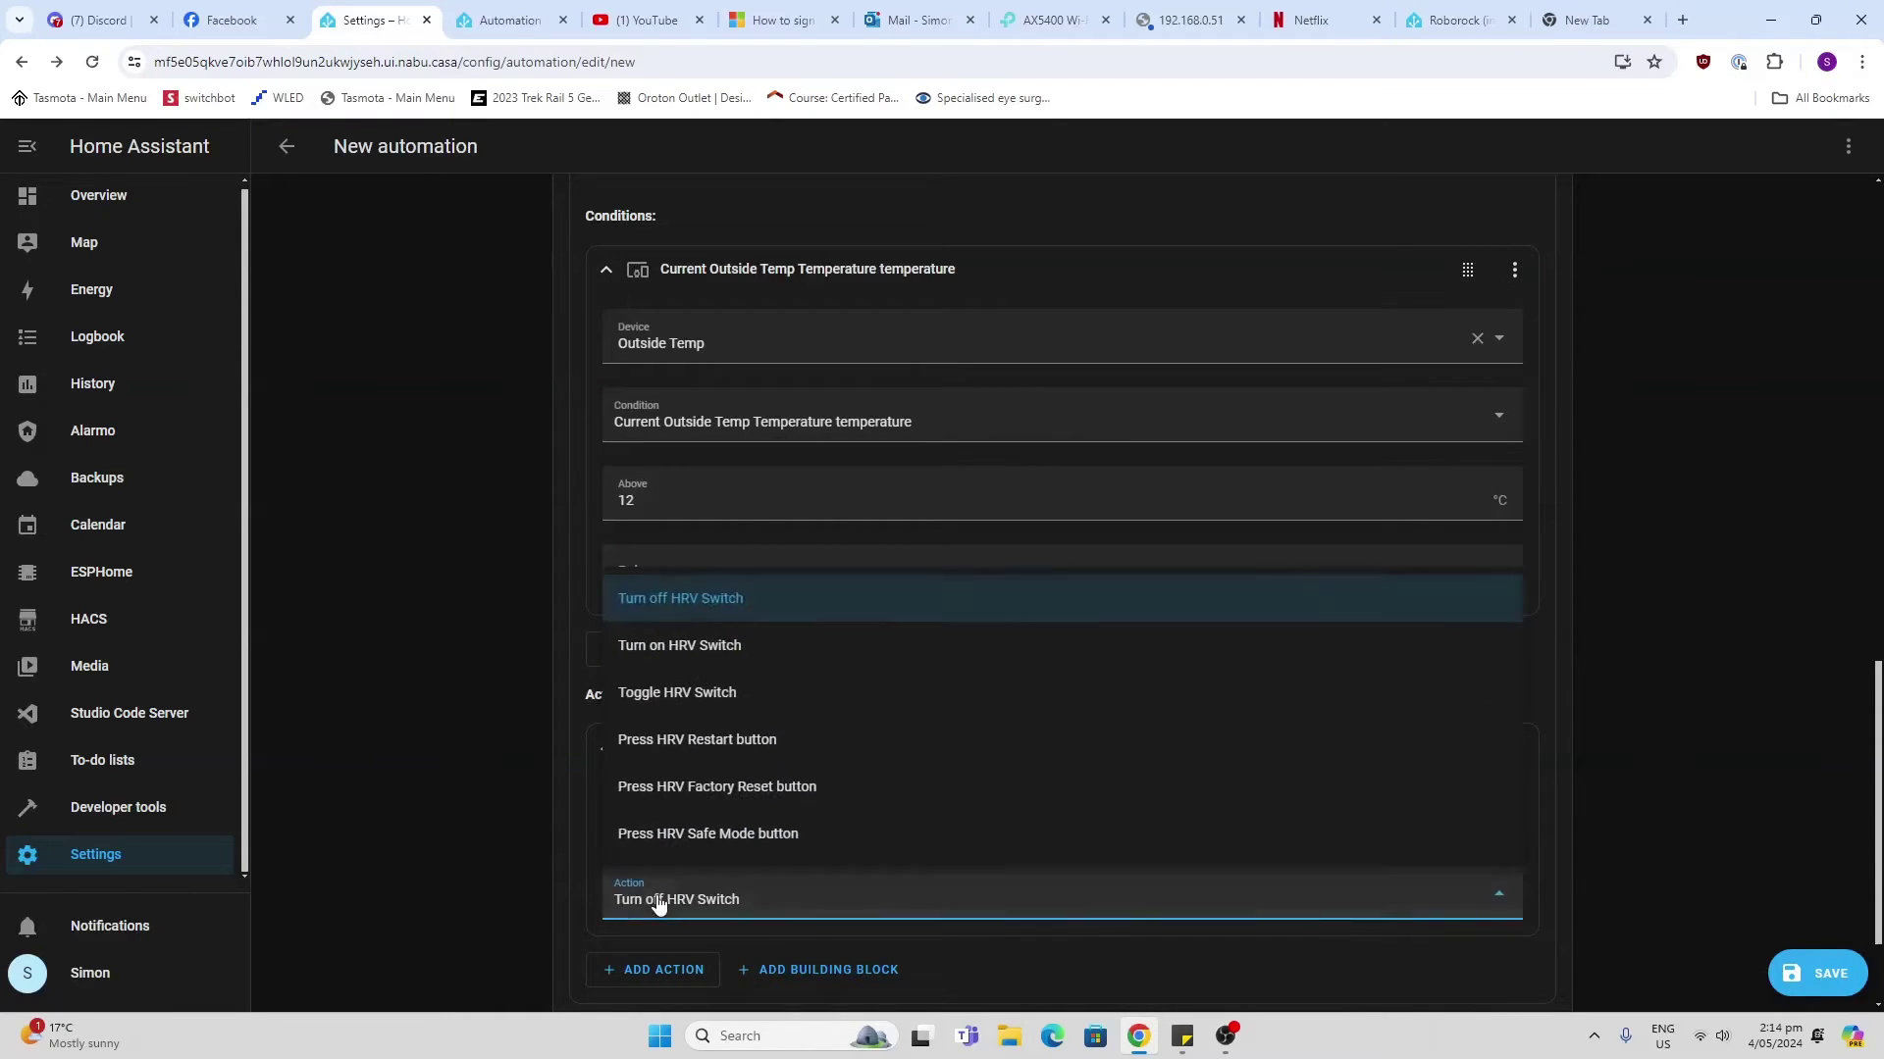
click(692, 663)
scroll(509, 776, down, 2)
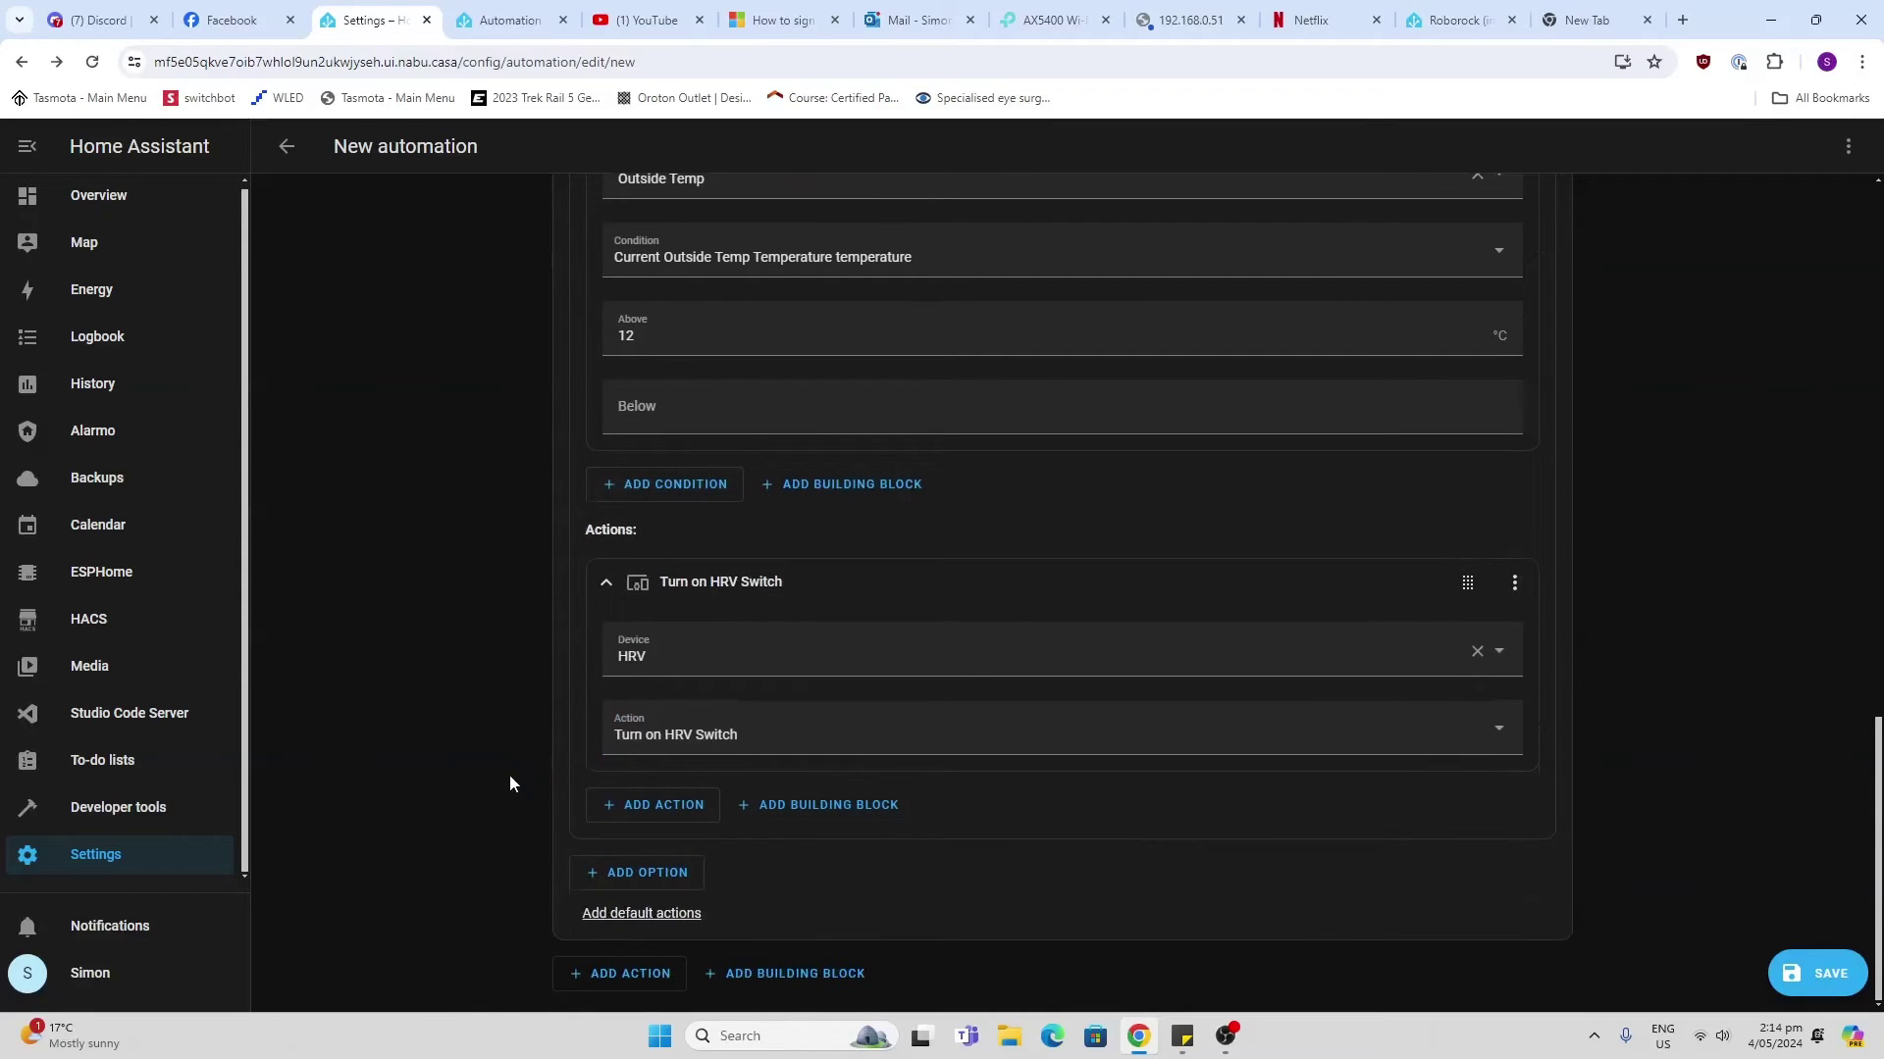
scroll(509, 784, up, 4)
scroll(509, 784, down, 4)
Add Option 2 with a device condition: Outside Temp temperature below 12 °C.
click(626, 879)
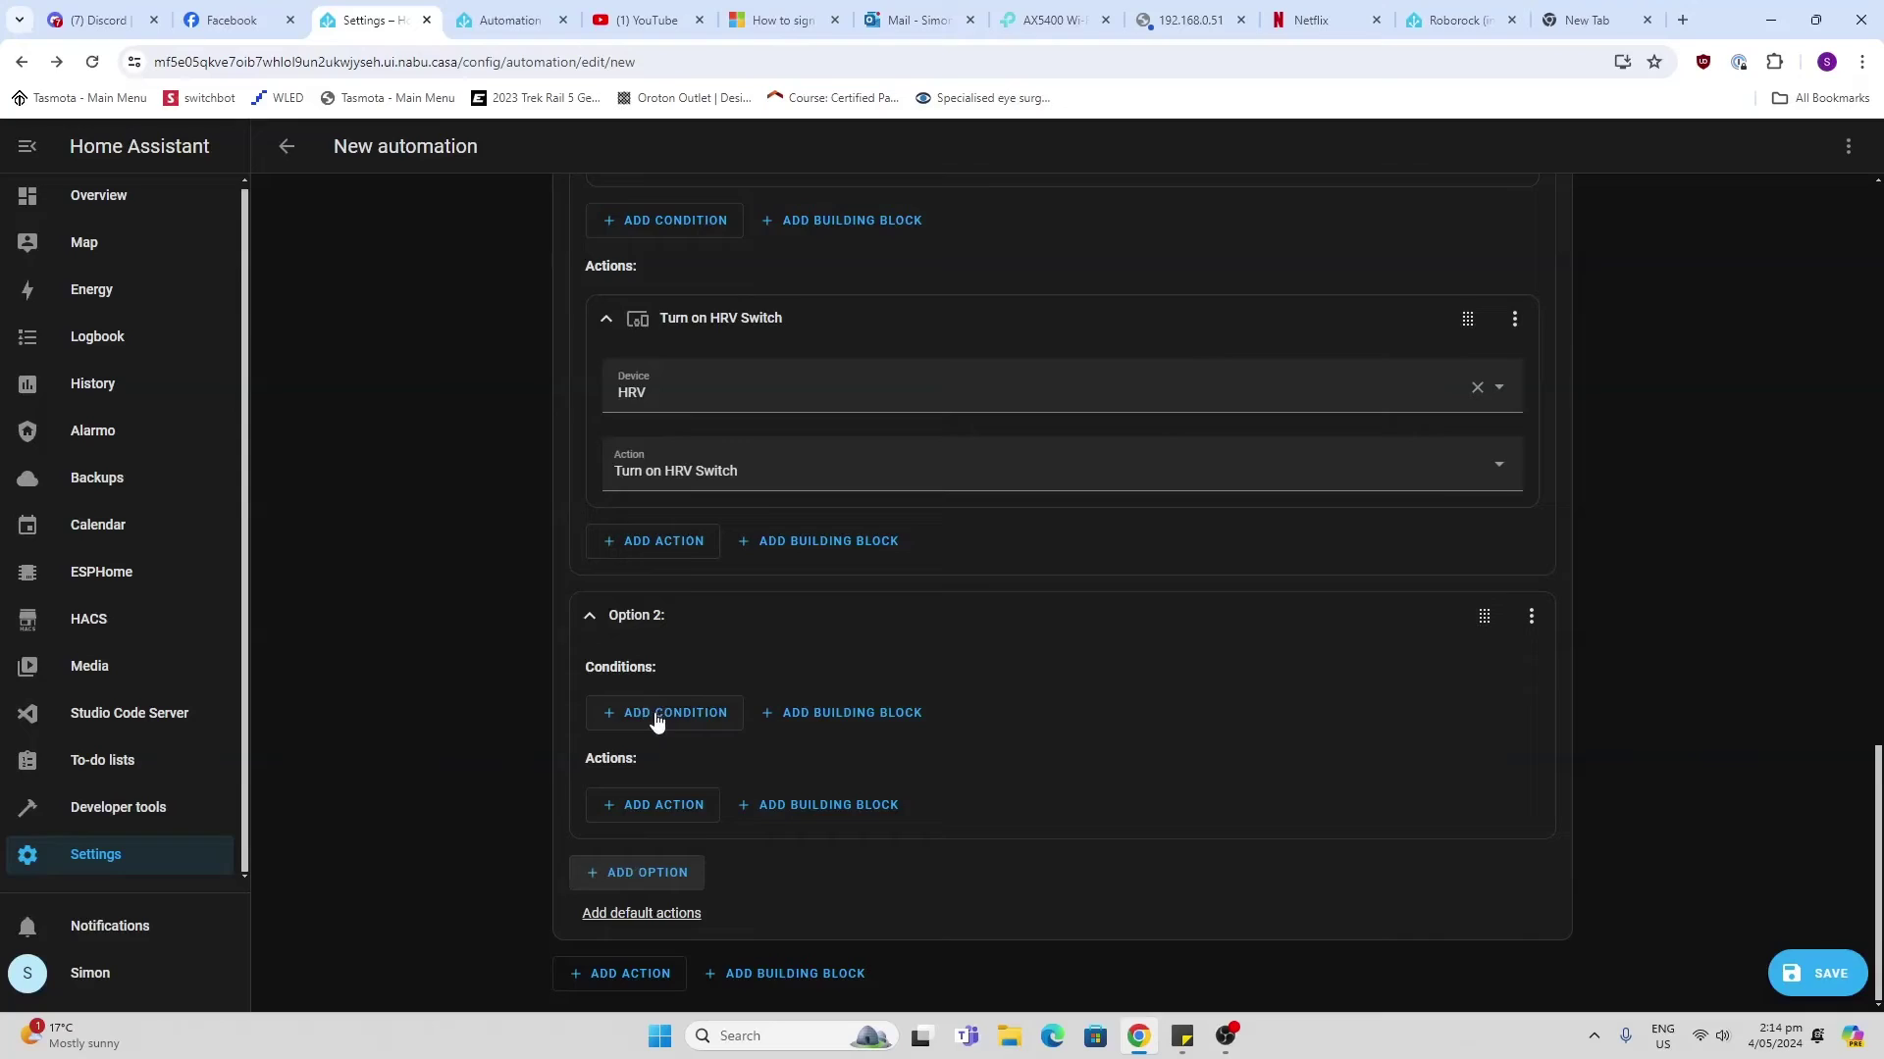
click(656, 721)
click(842, 498)
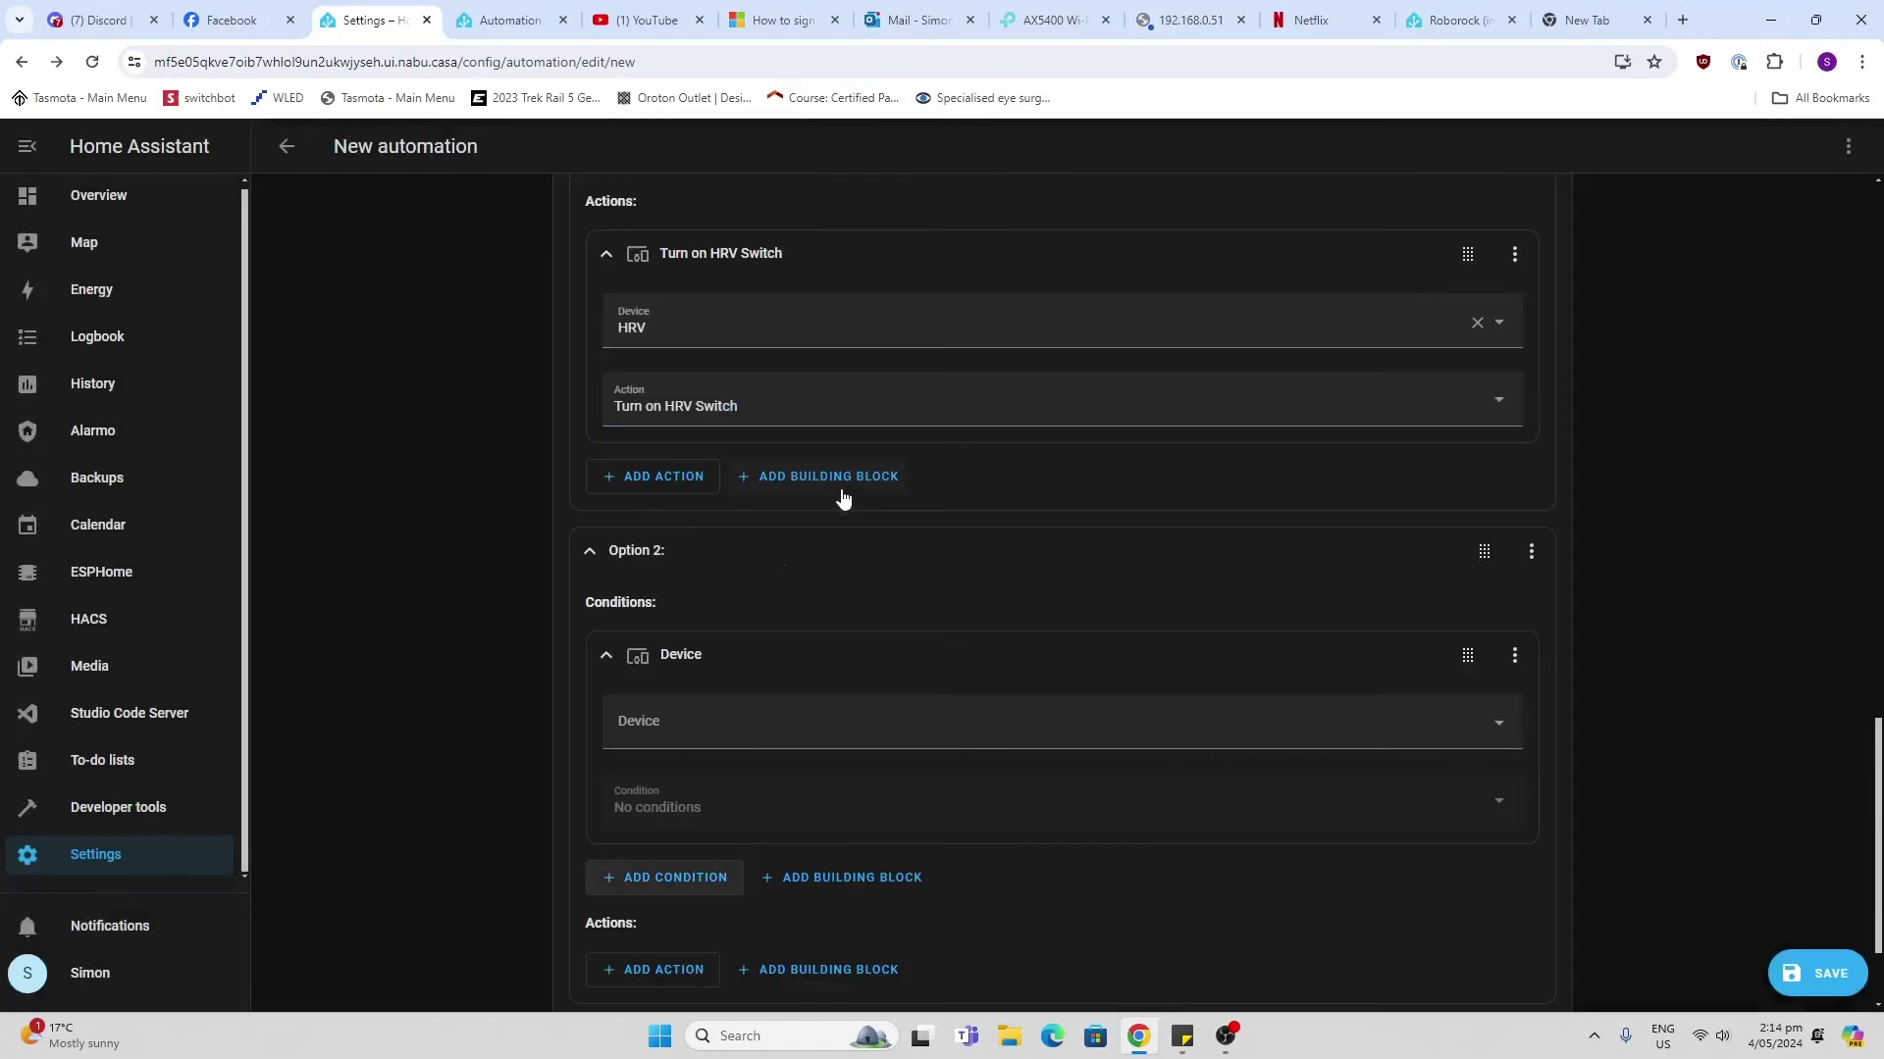
scroll(795, 799, down, 2)
click(663, 573)
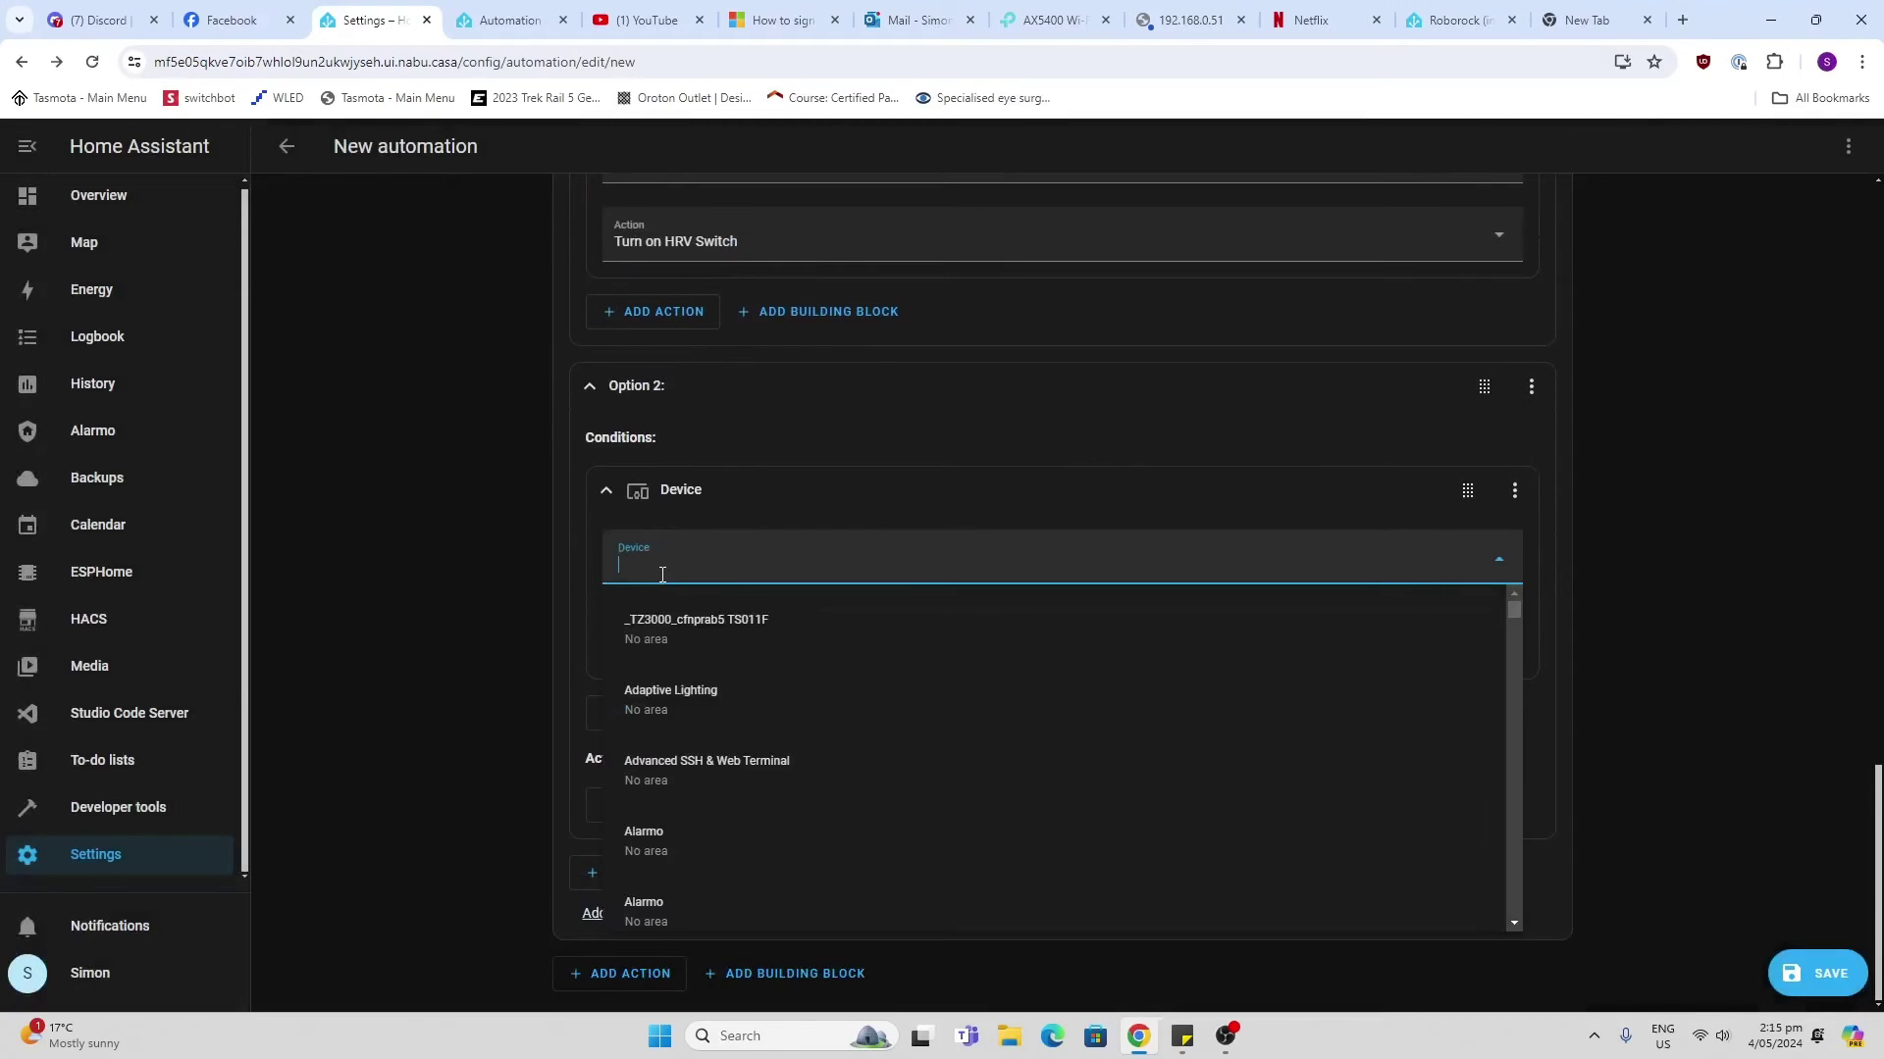
text(out)
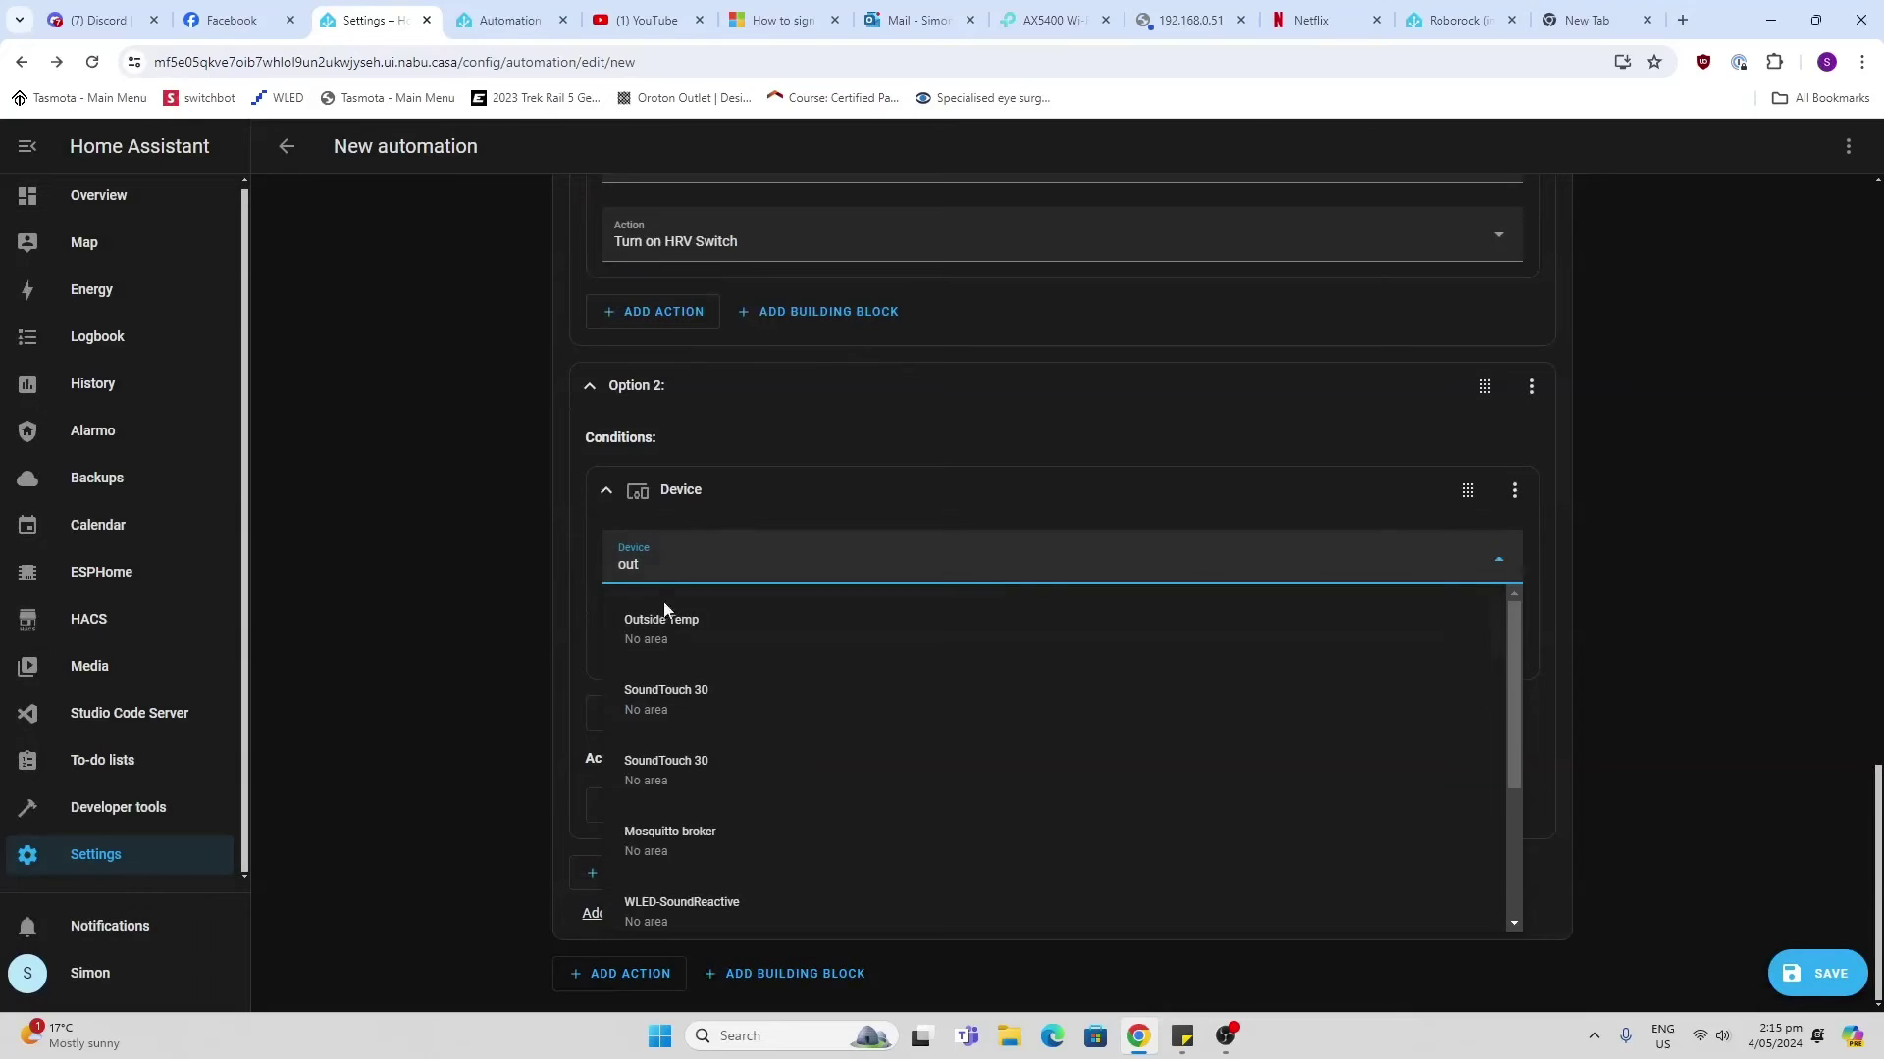
click(665, 619)
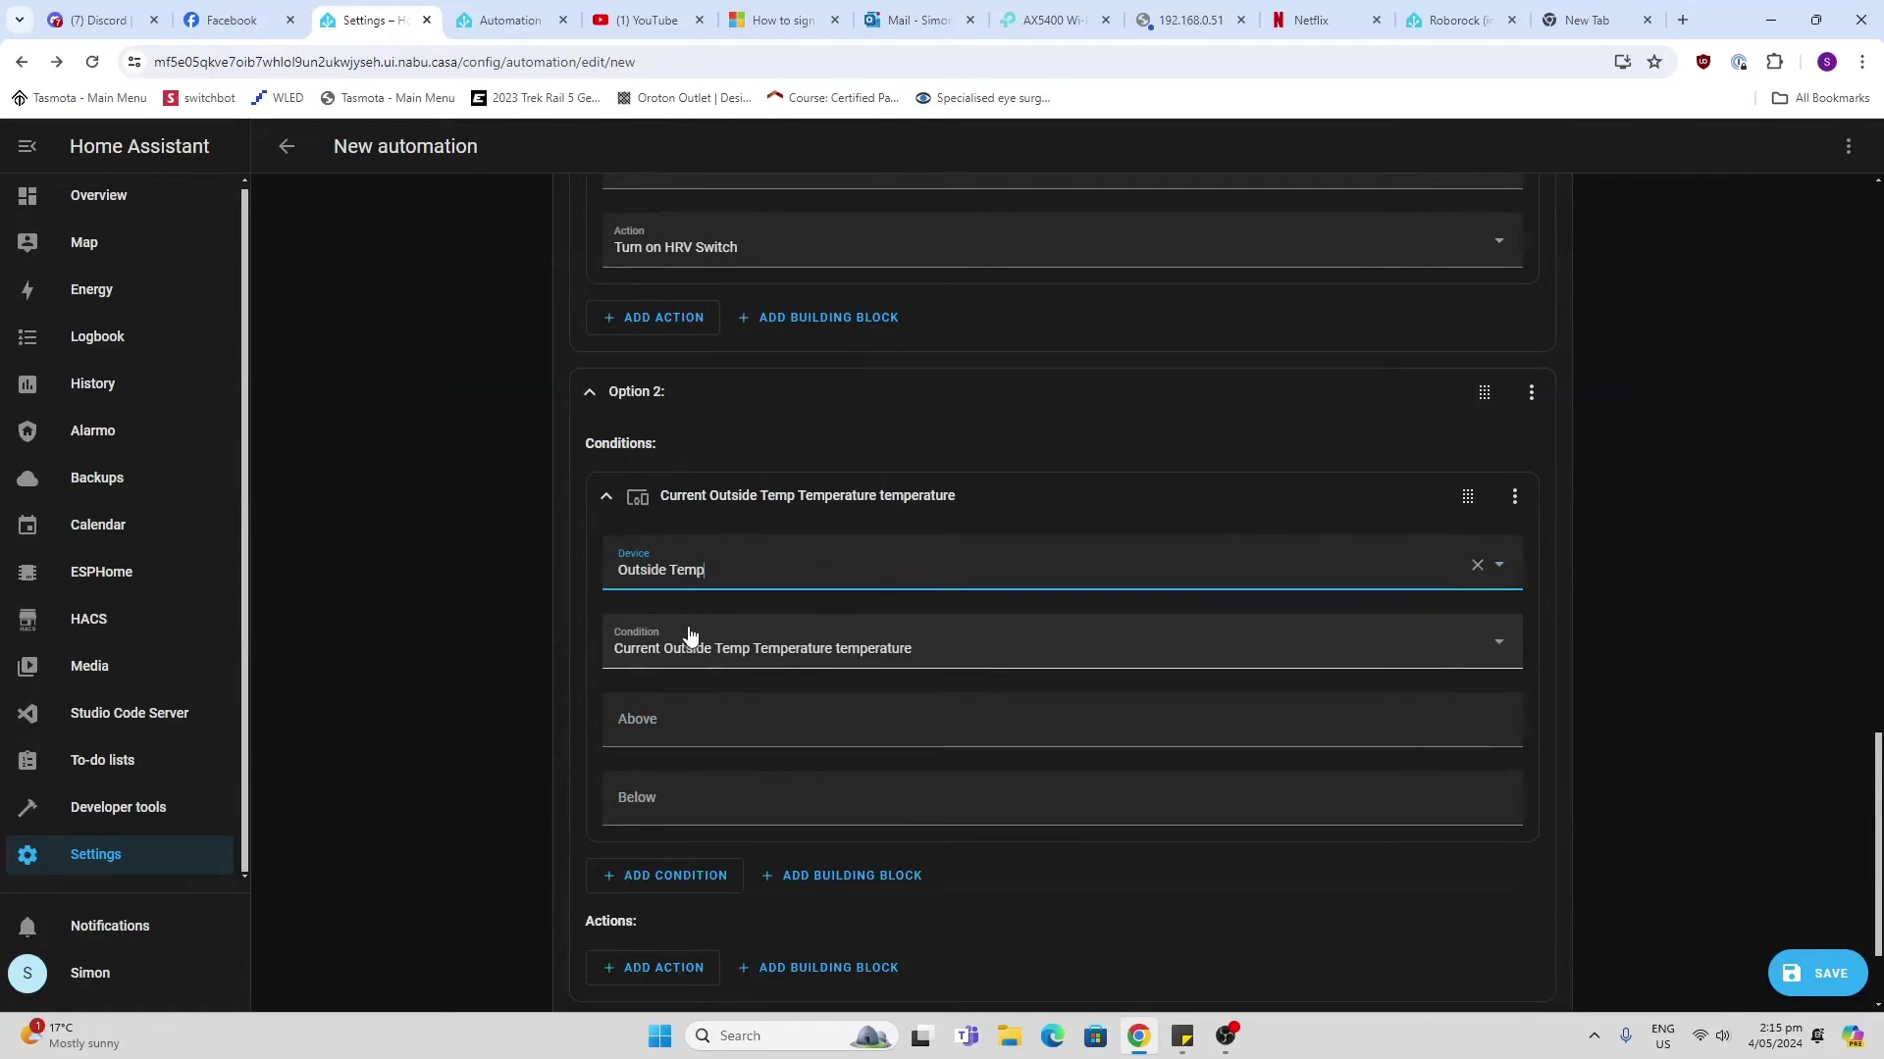
scroll(686, 639, up, 2)
scroll(668, 418, up, 2)
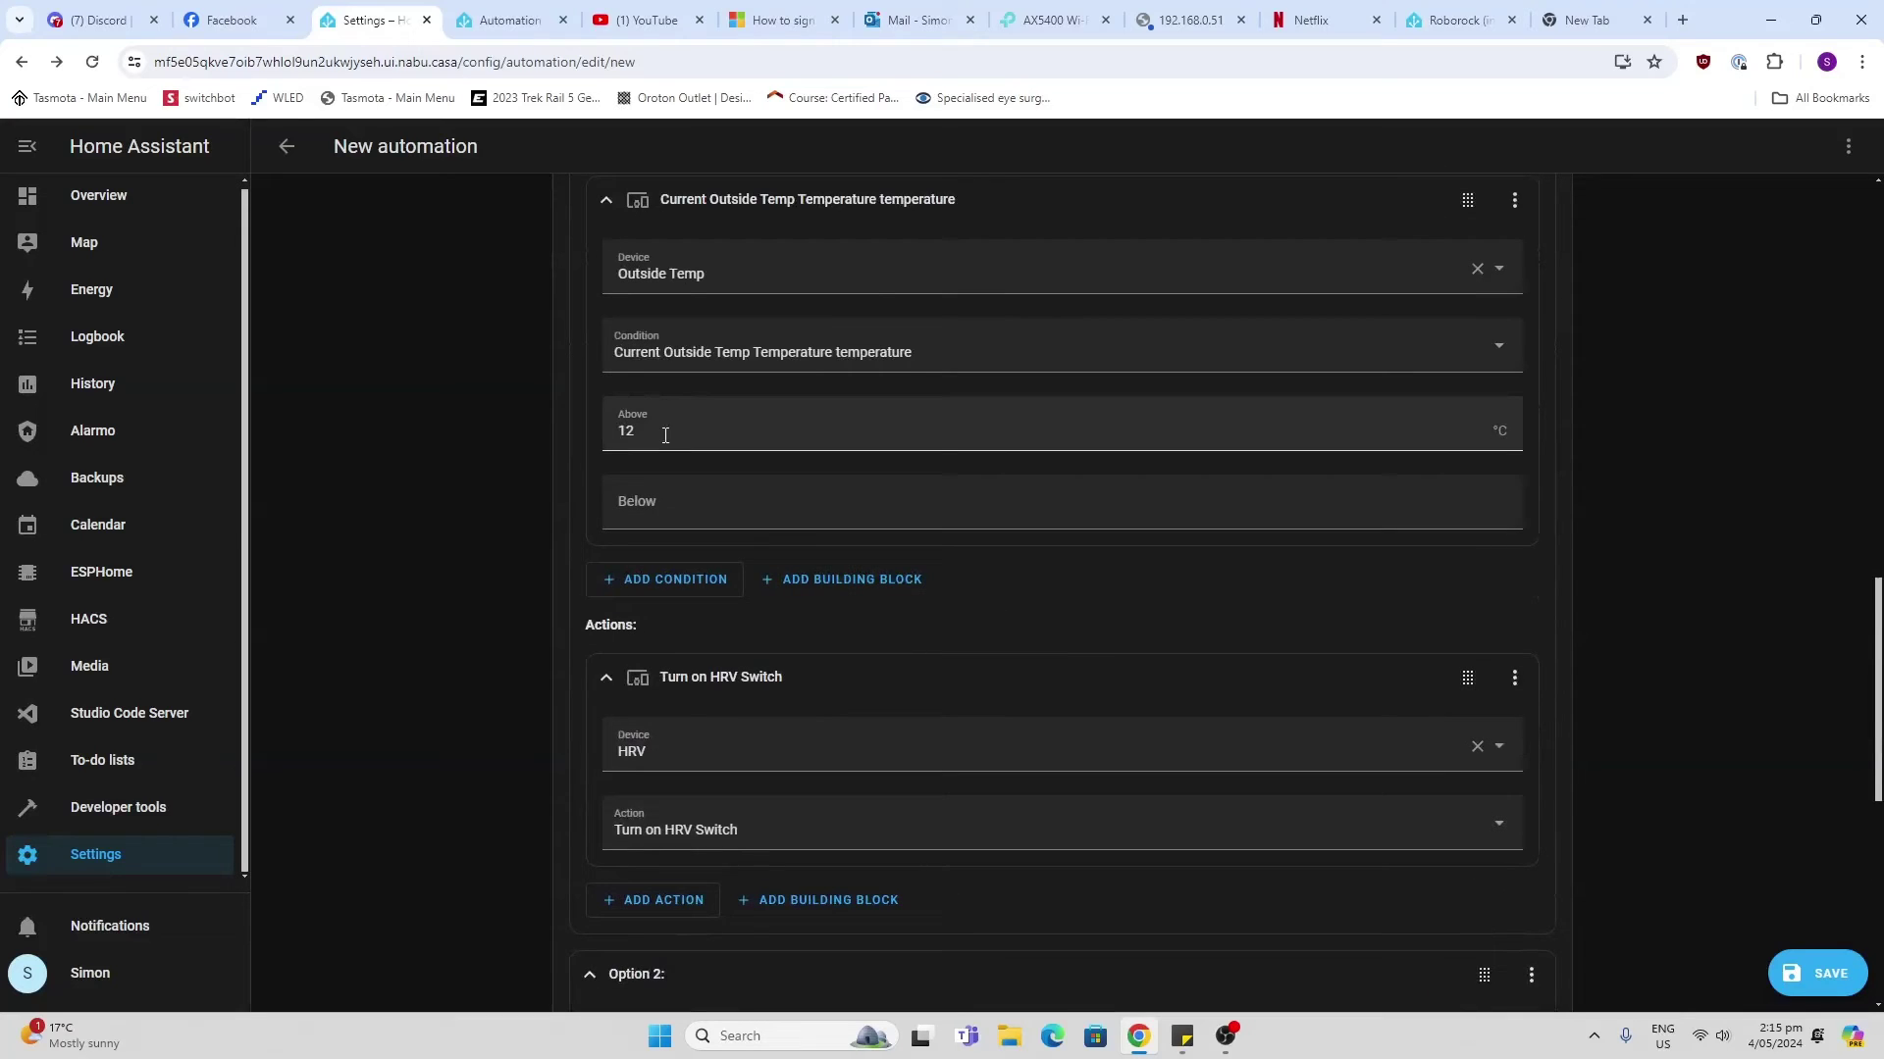
scroll(666, 436, down, 1)
scroll(675, 545, down, 3)
scroll(690, 658, down, 1)
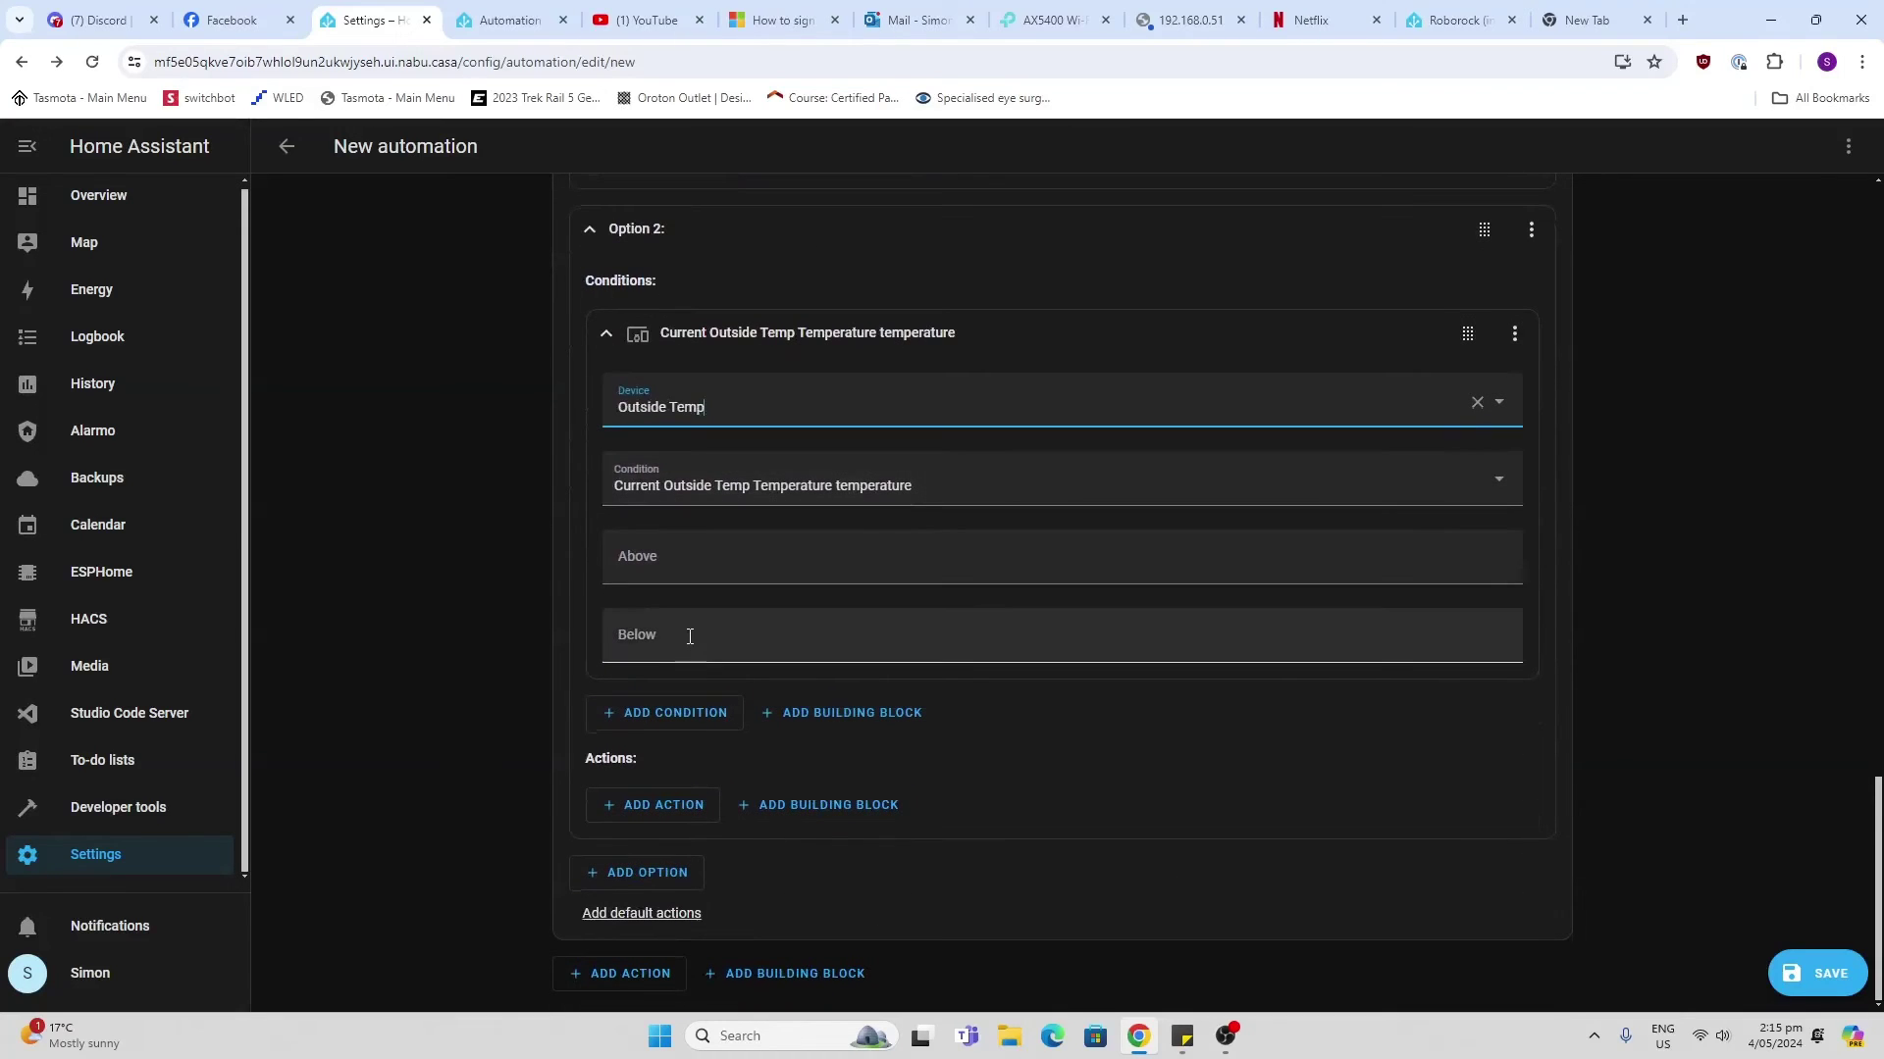
click(690, 637)
text(12)
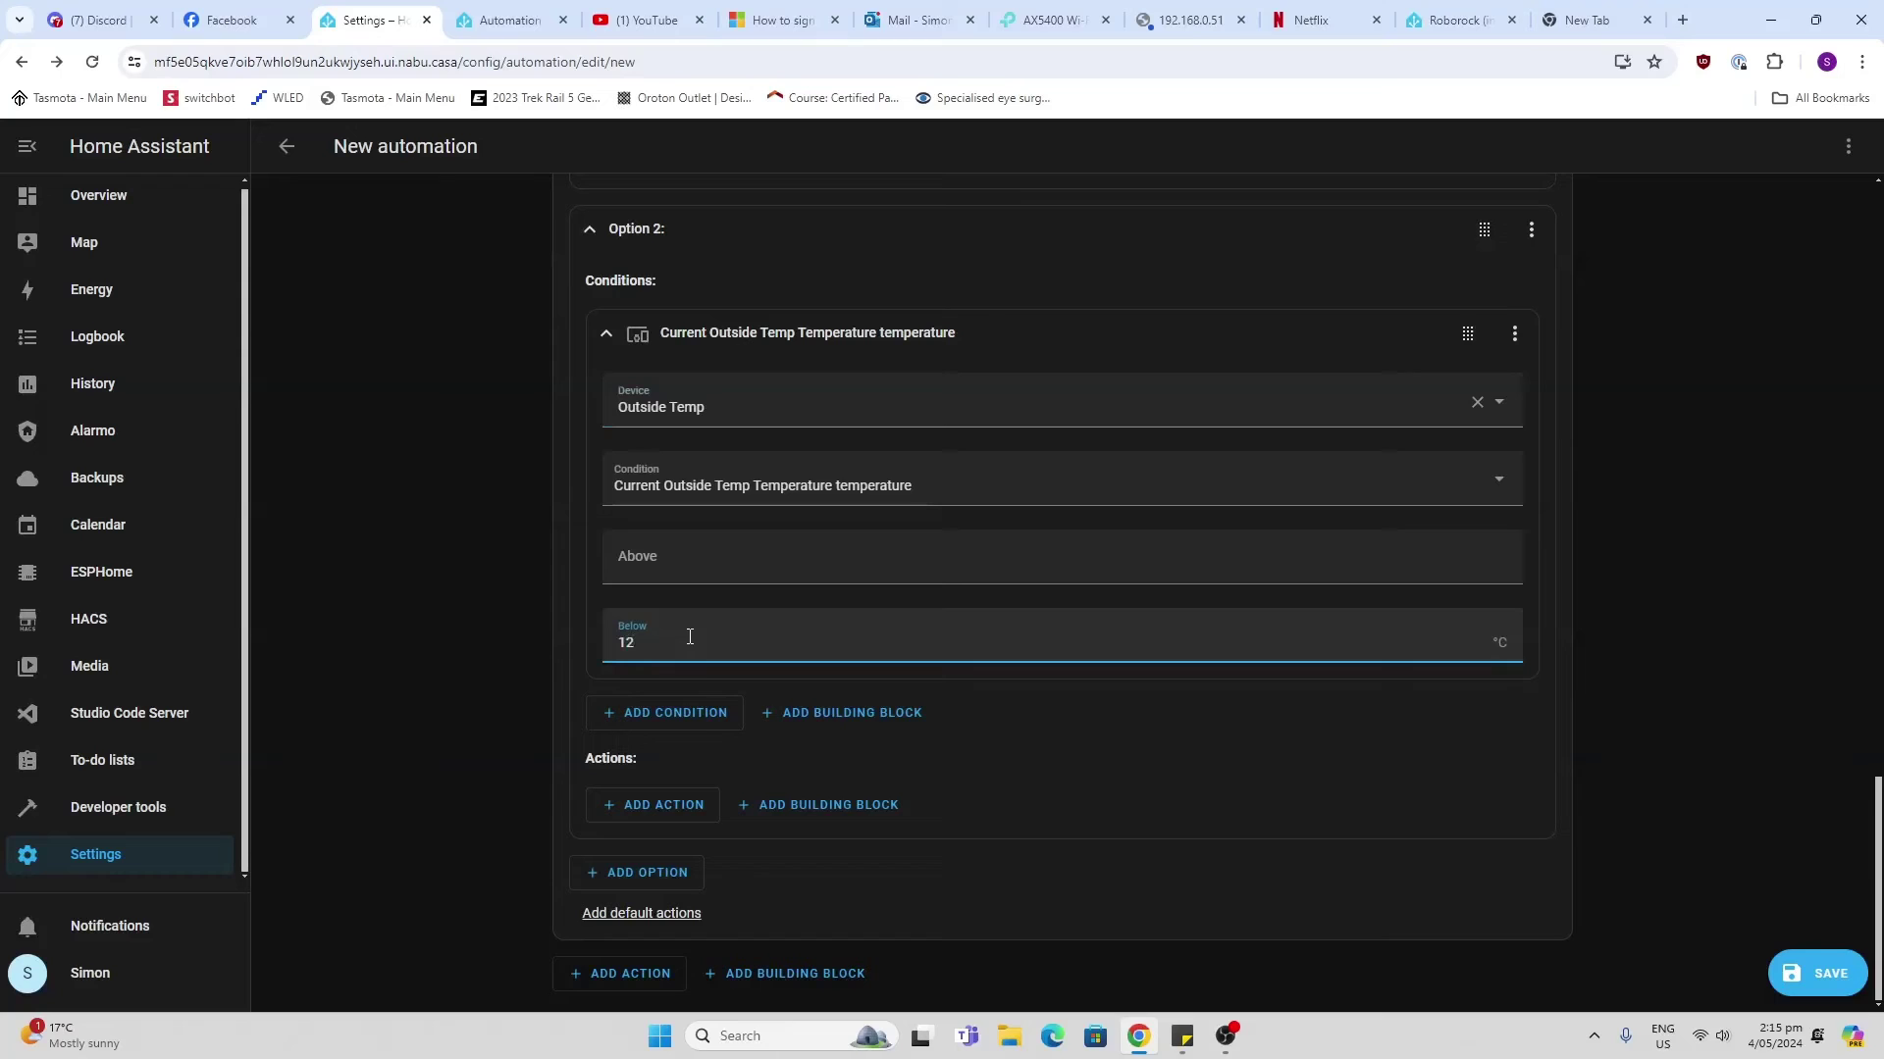
Add a device action to Option 2 on HRV, defaulting to Turn off HRV Switch.
click(650, 807)
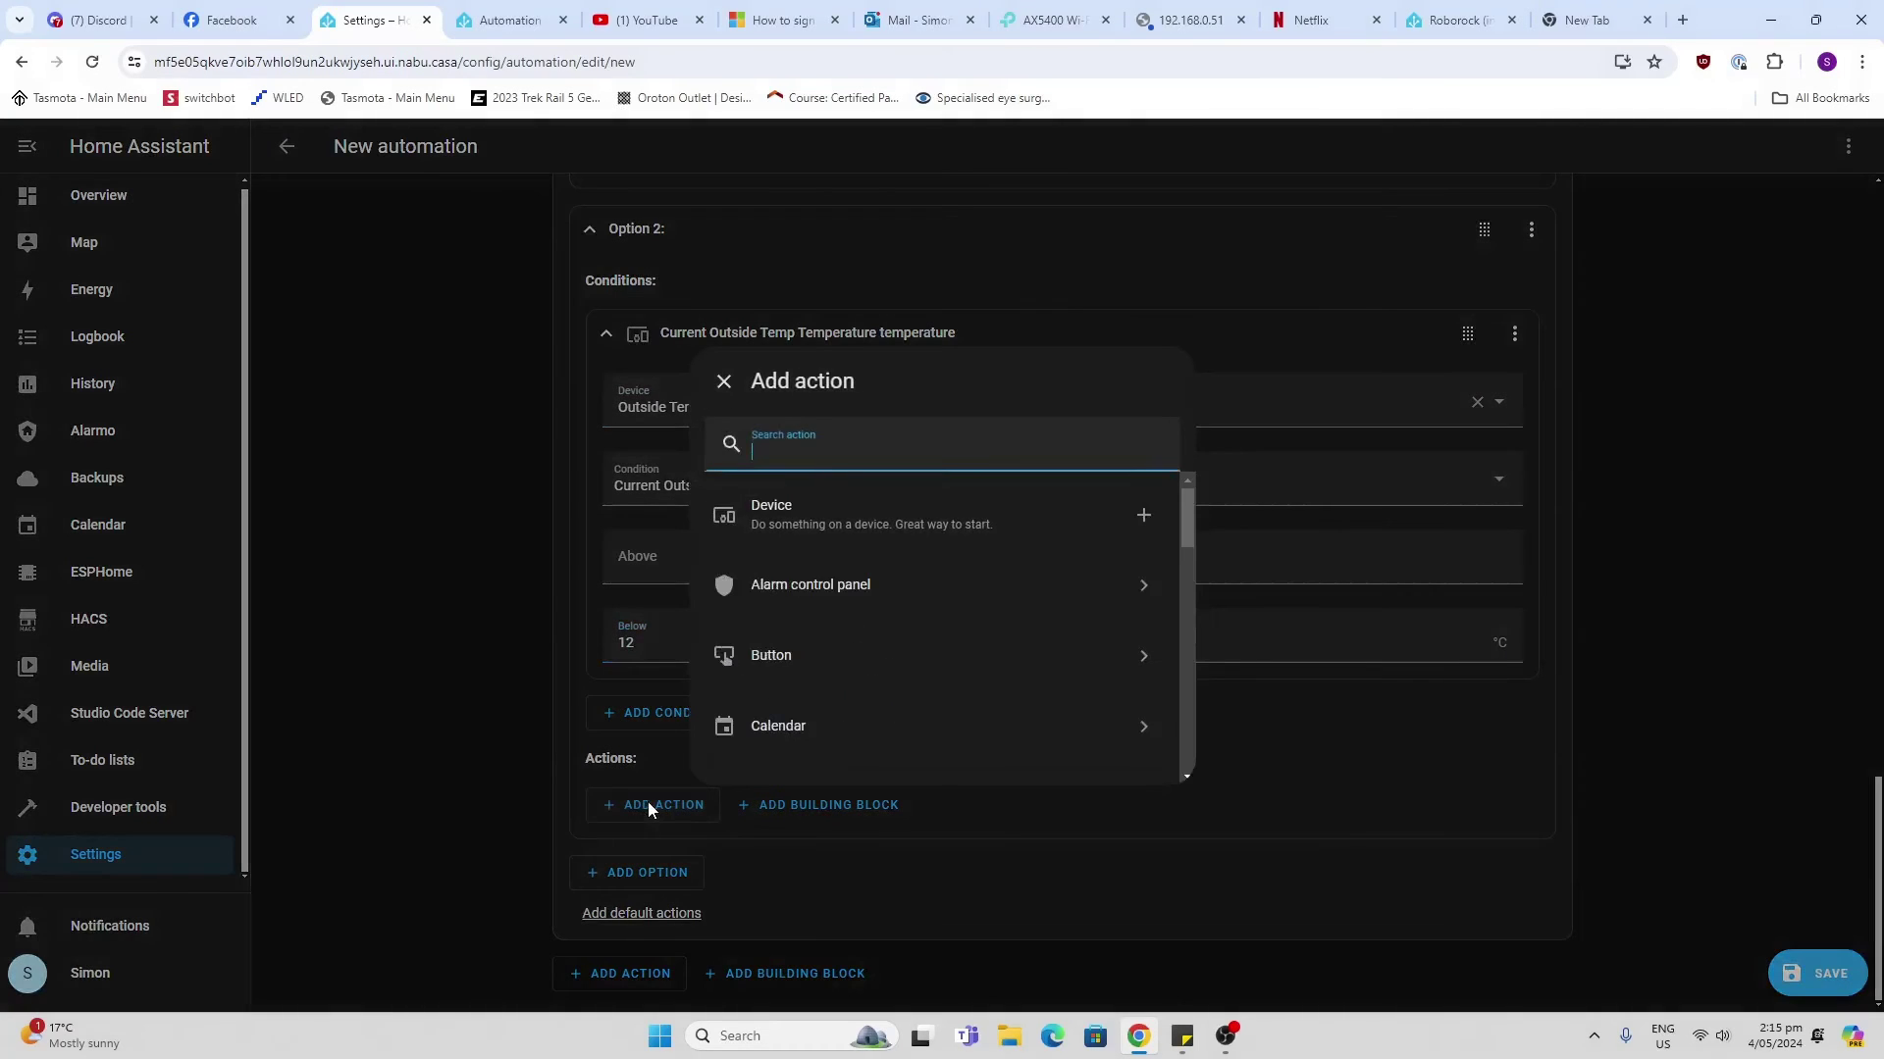
click(847, 516)
click(715, 822)
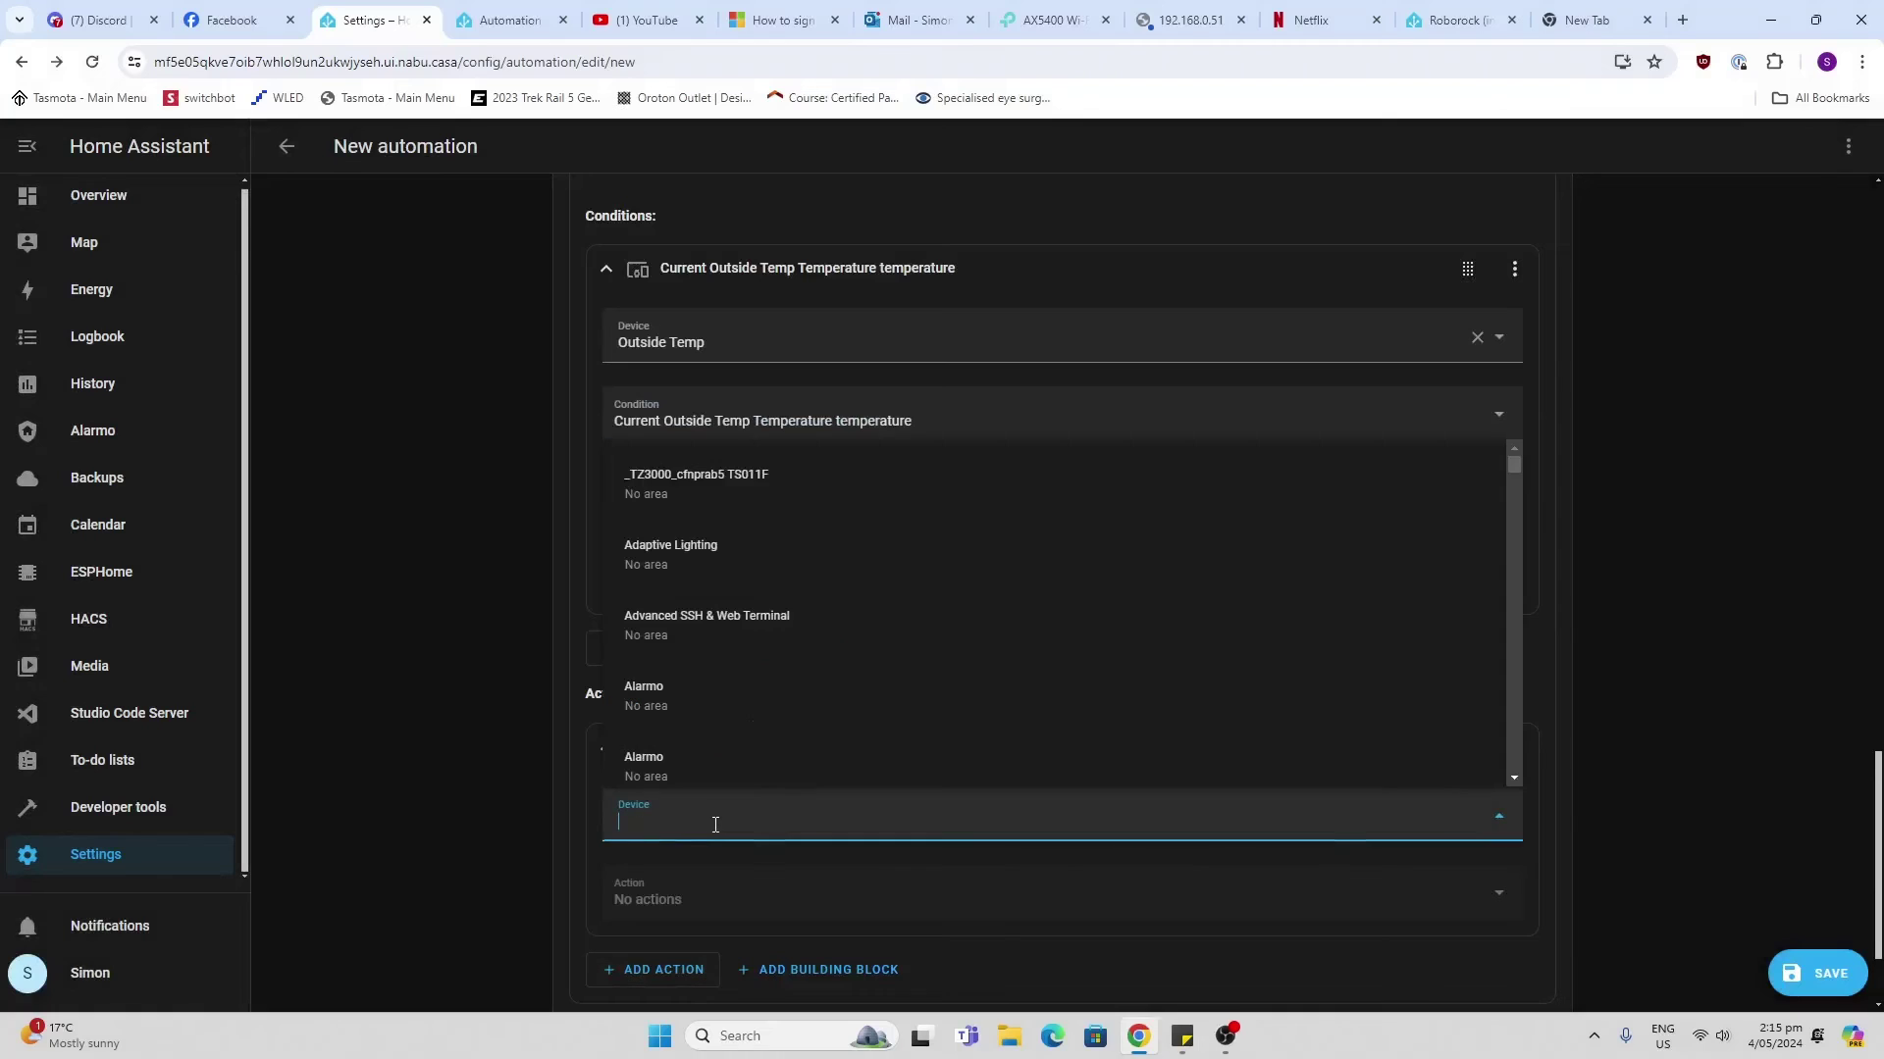
text(hrv)
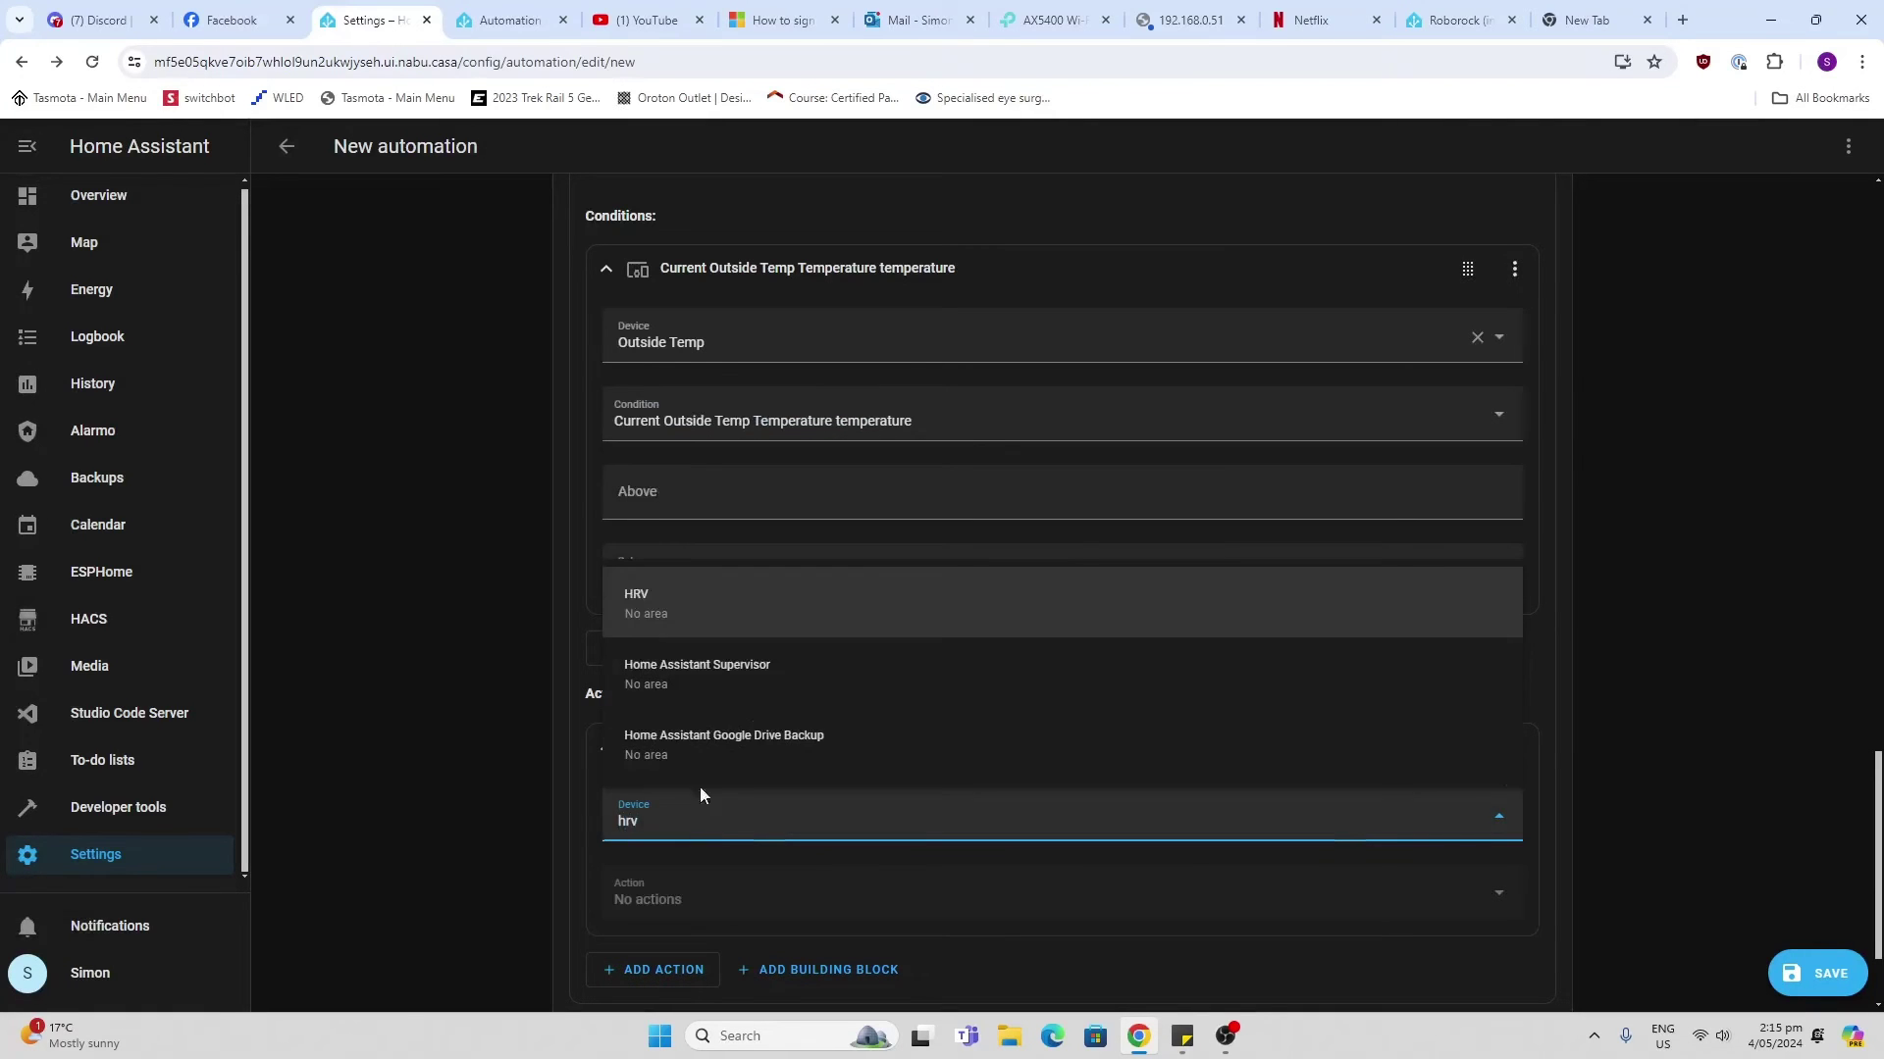
click(680, 612)
scroll(468, 711, down, 2)
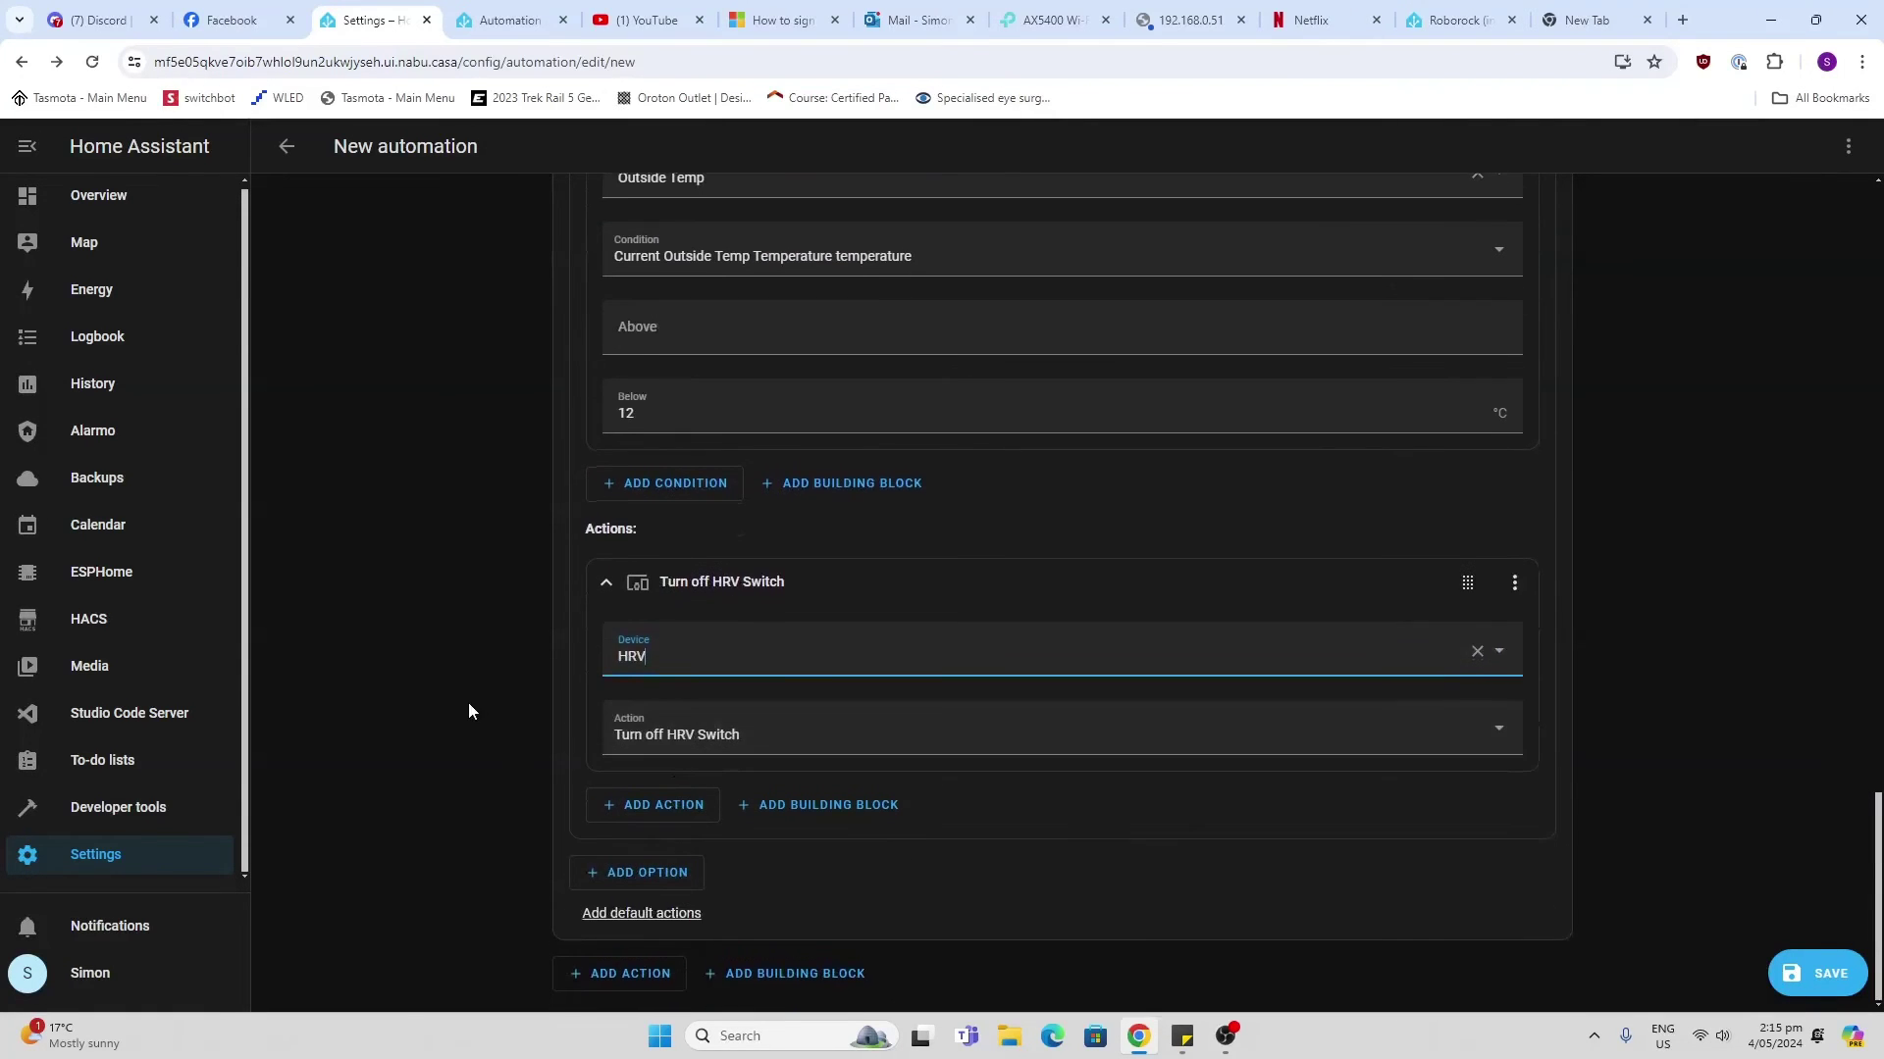
scroll(465, 700, up, 2)
scroll(466, 700, up, 2)
scroll(467, 702, up, 2)
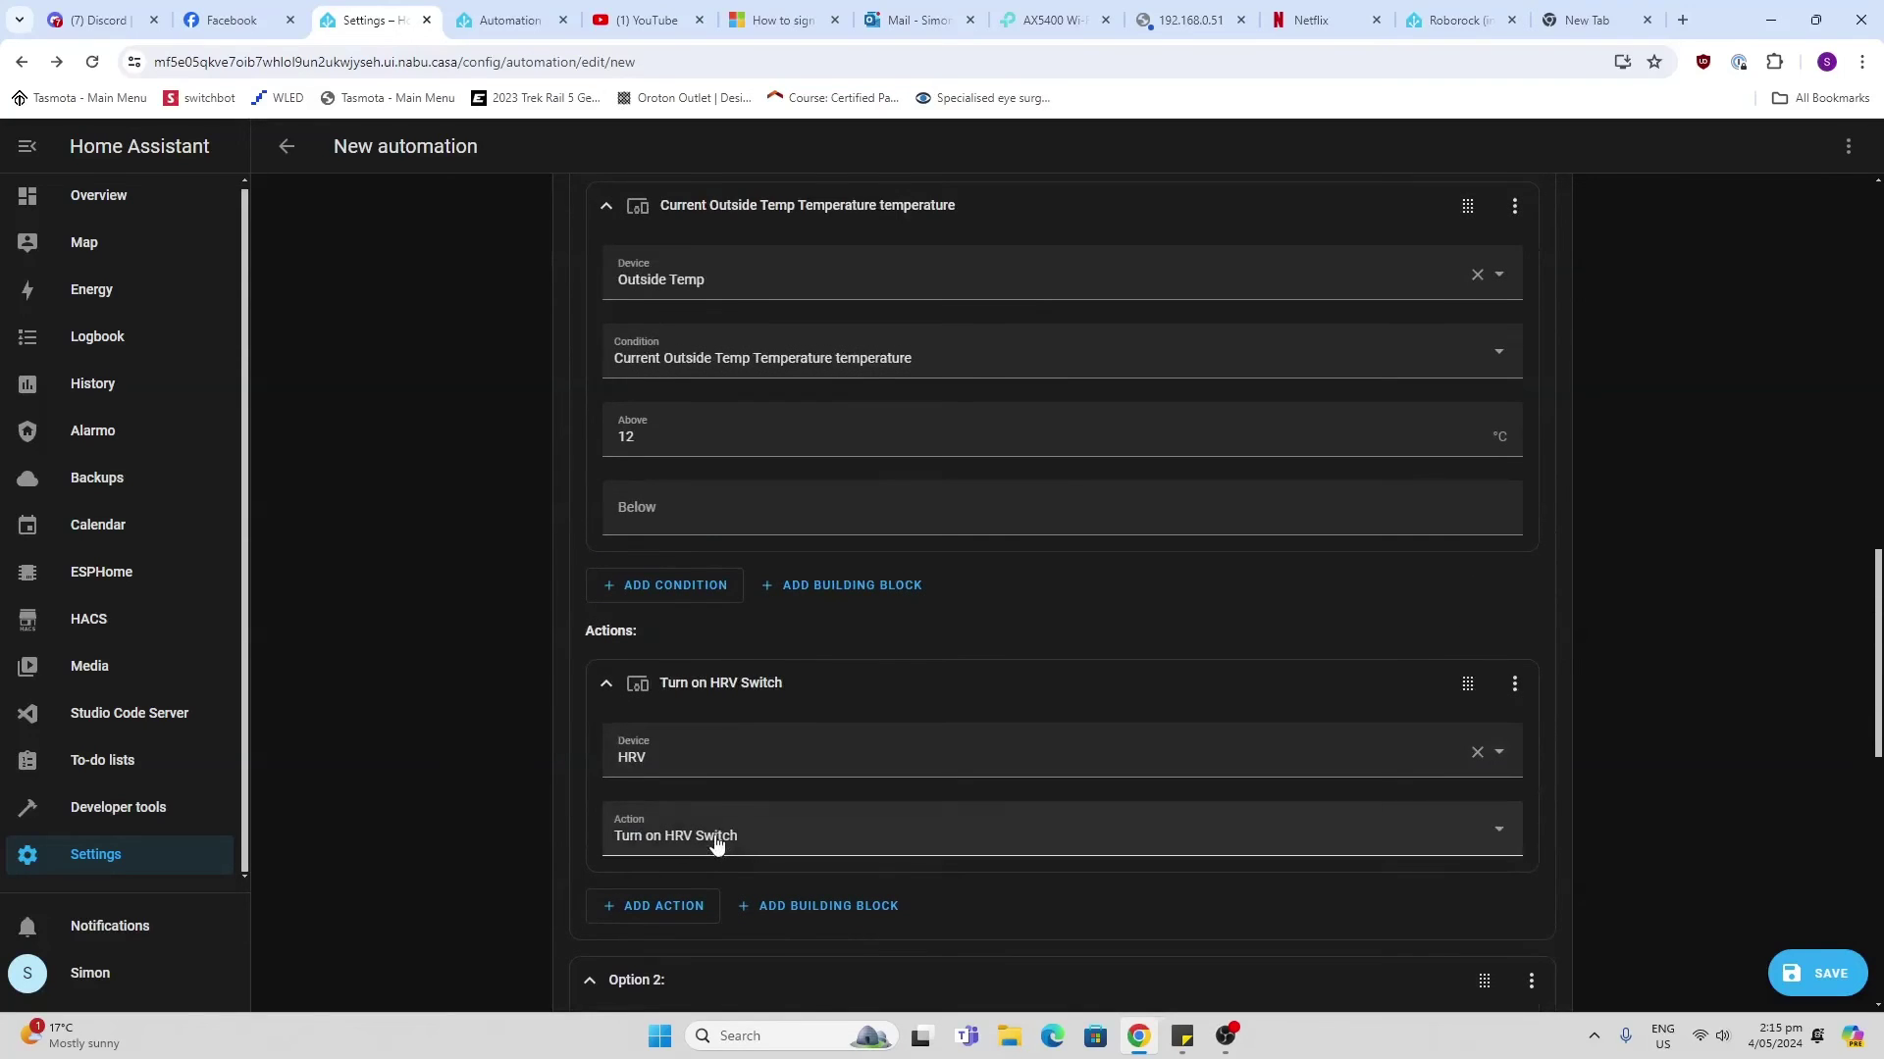
scroll(416, 761, down, 3)
scroll(417, 760, down, 1)
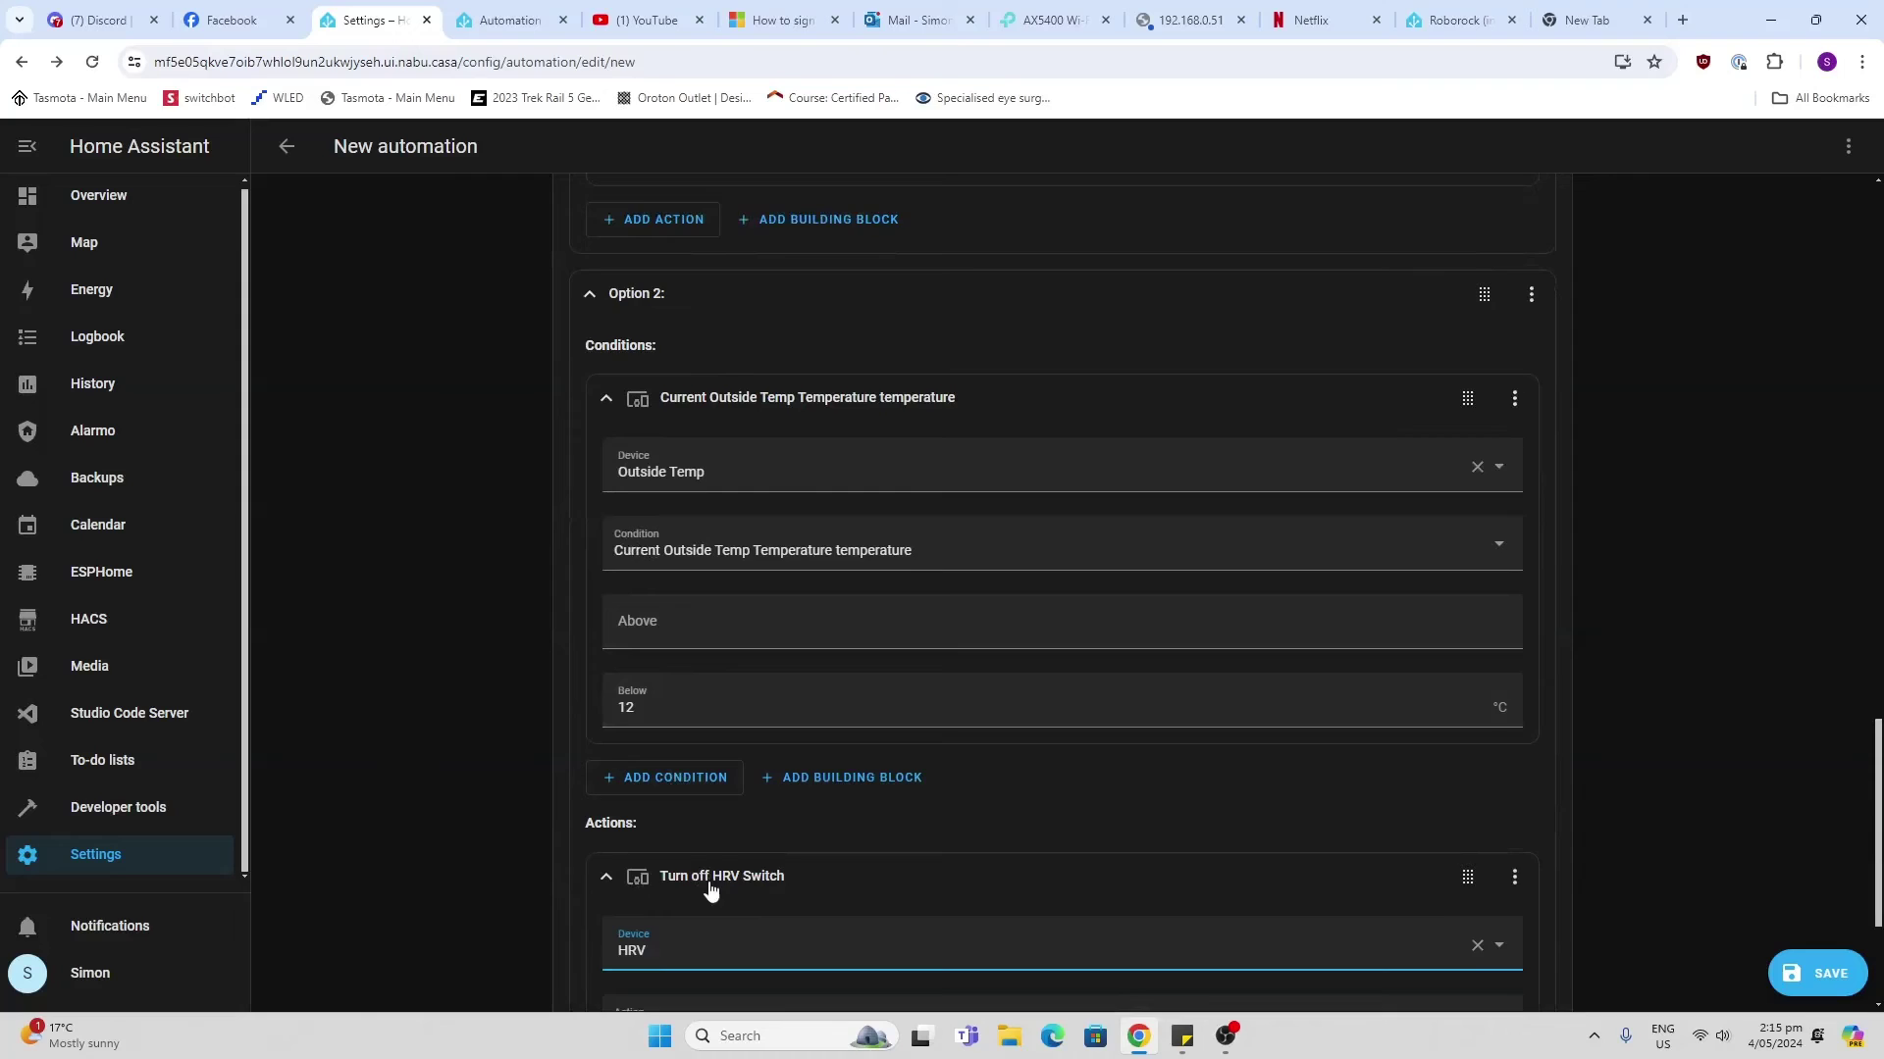
scroll(701, 807, down, 1)
scroll(485, 738, up, 1)
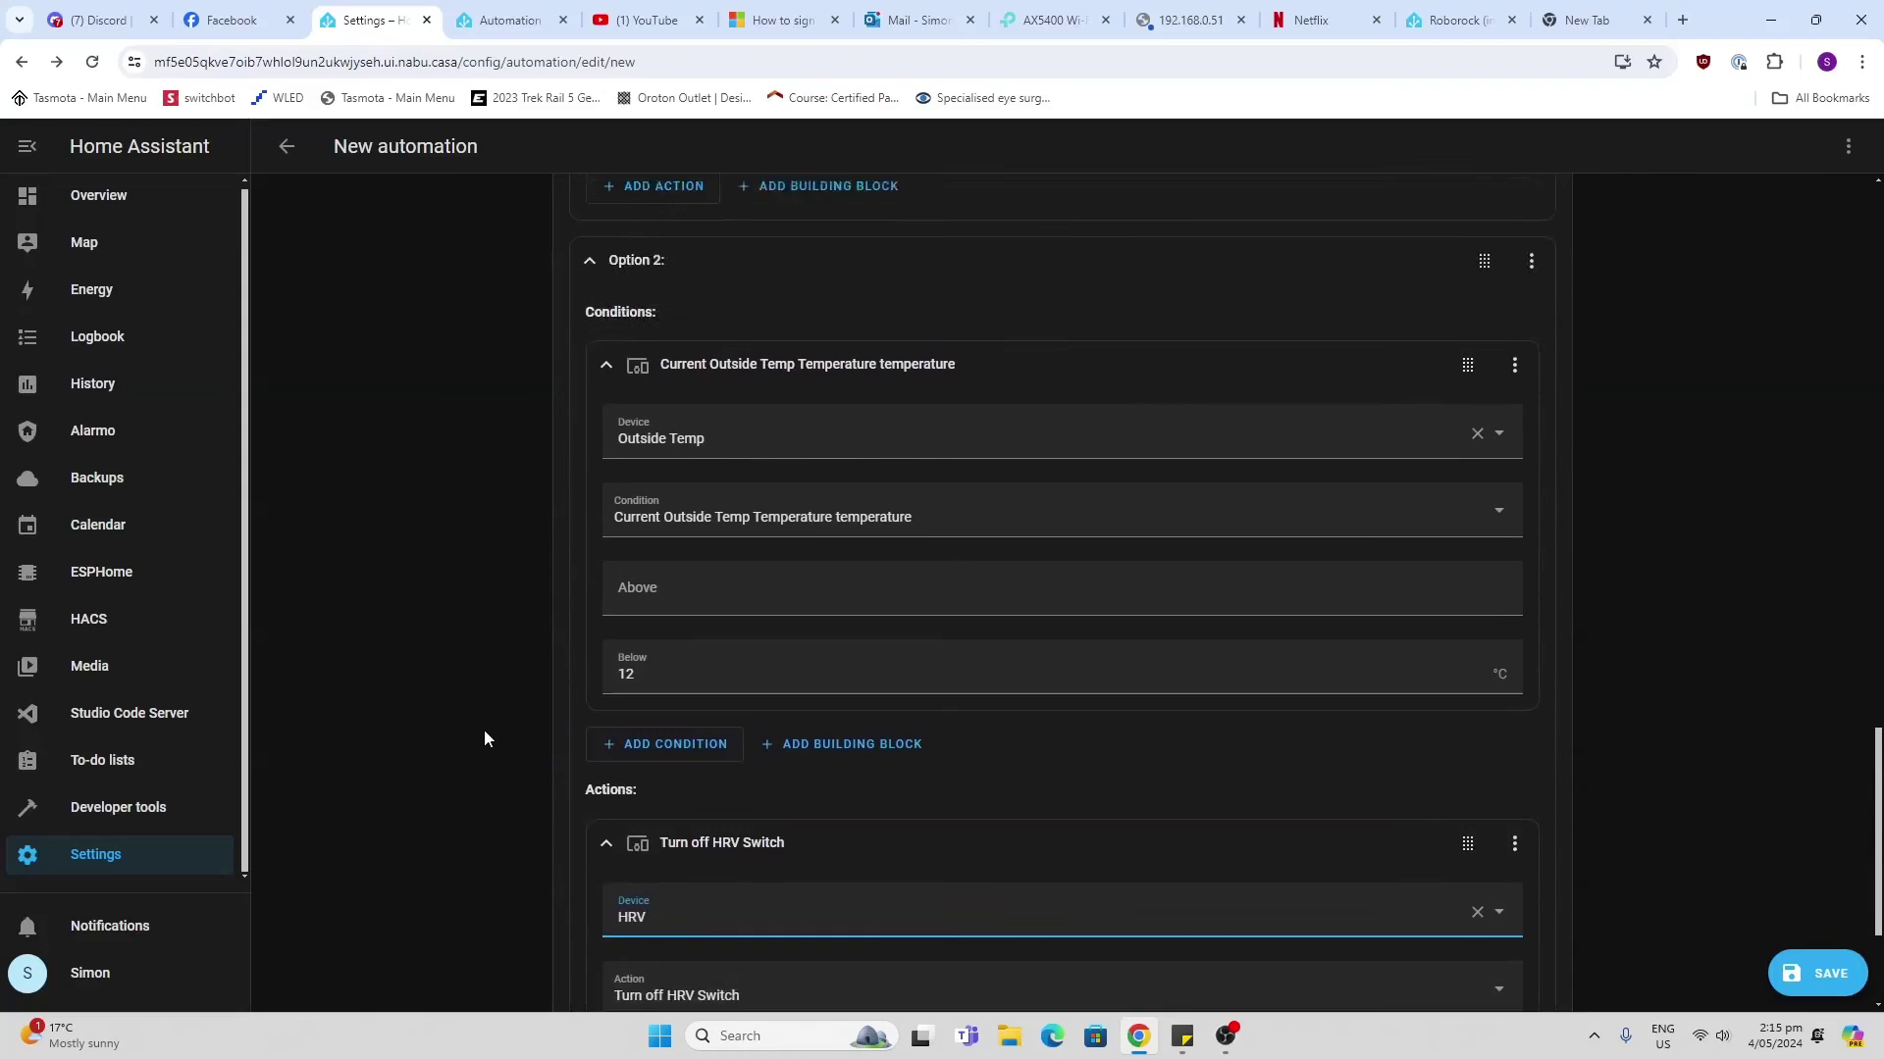
scroll(483, 738, down, 2)
scroll(718, 692, up, 1)
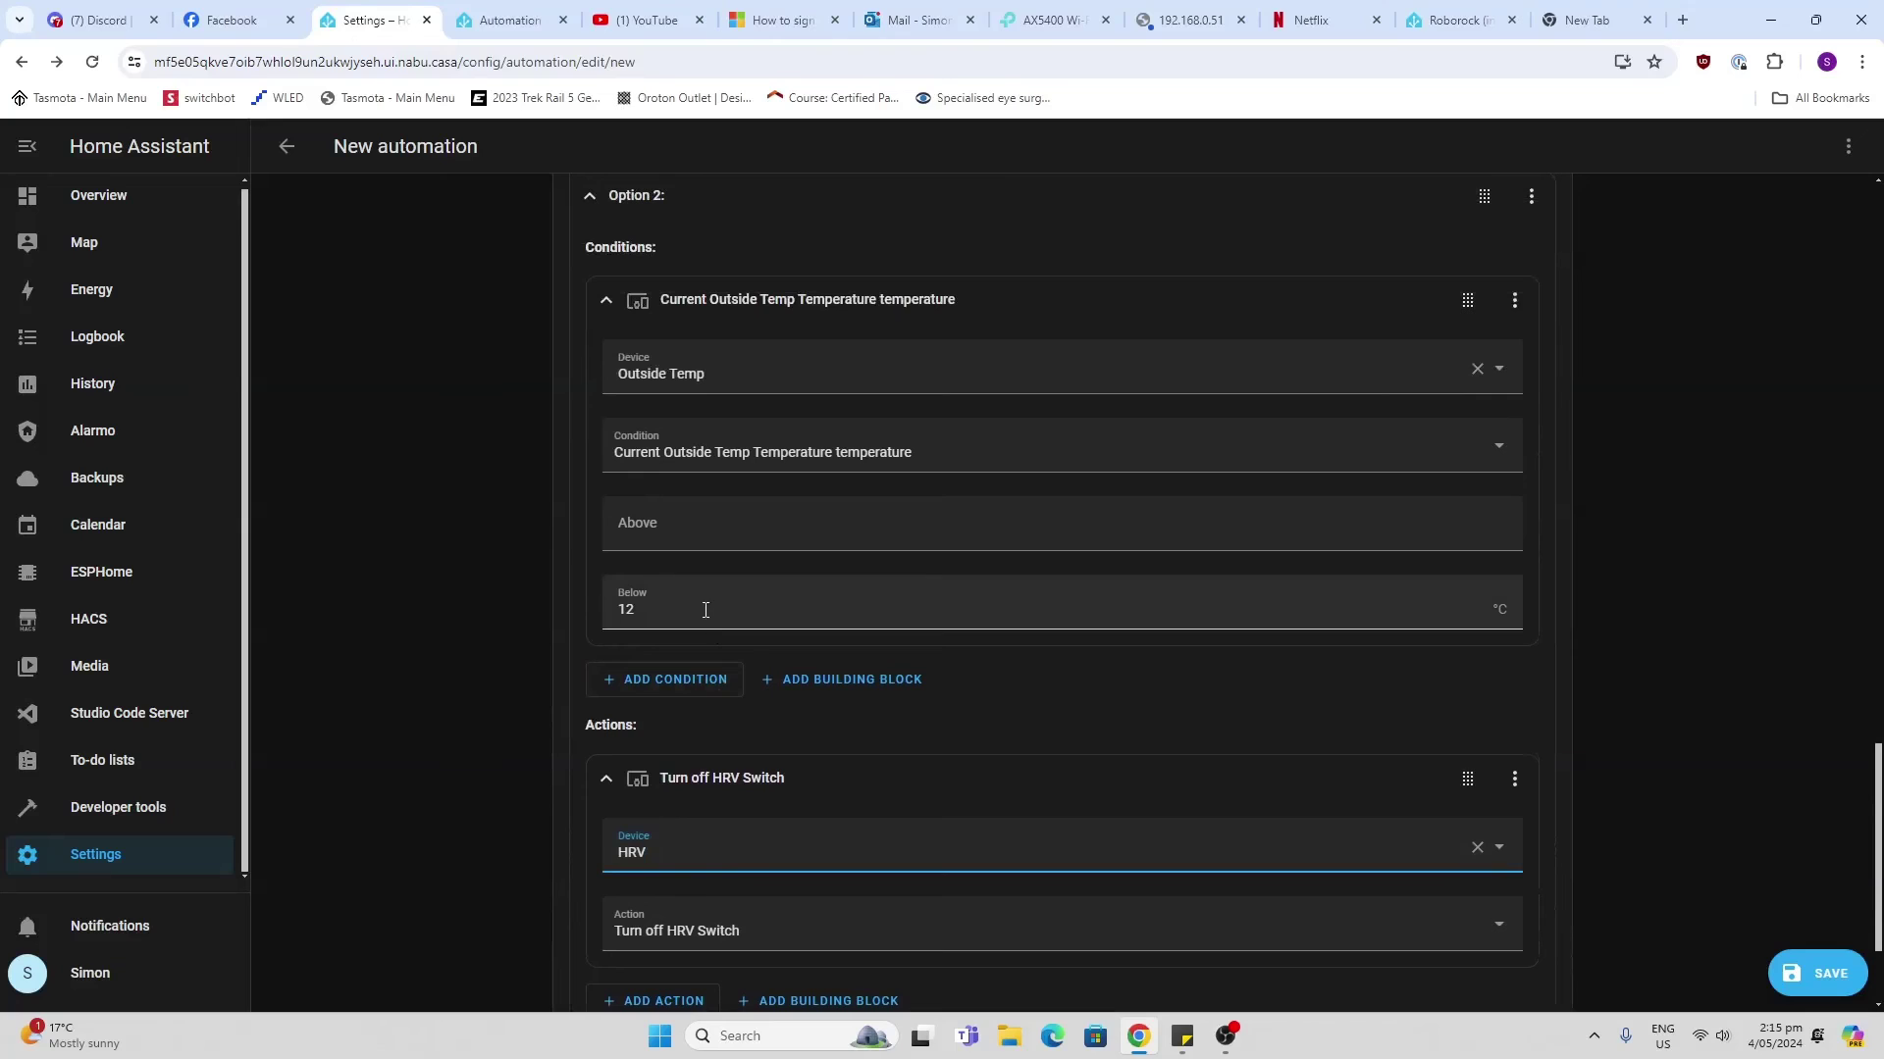
scroll(705, 610, up, 3)
scroll(703, 616, up, 1)
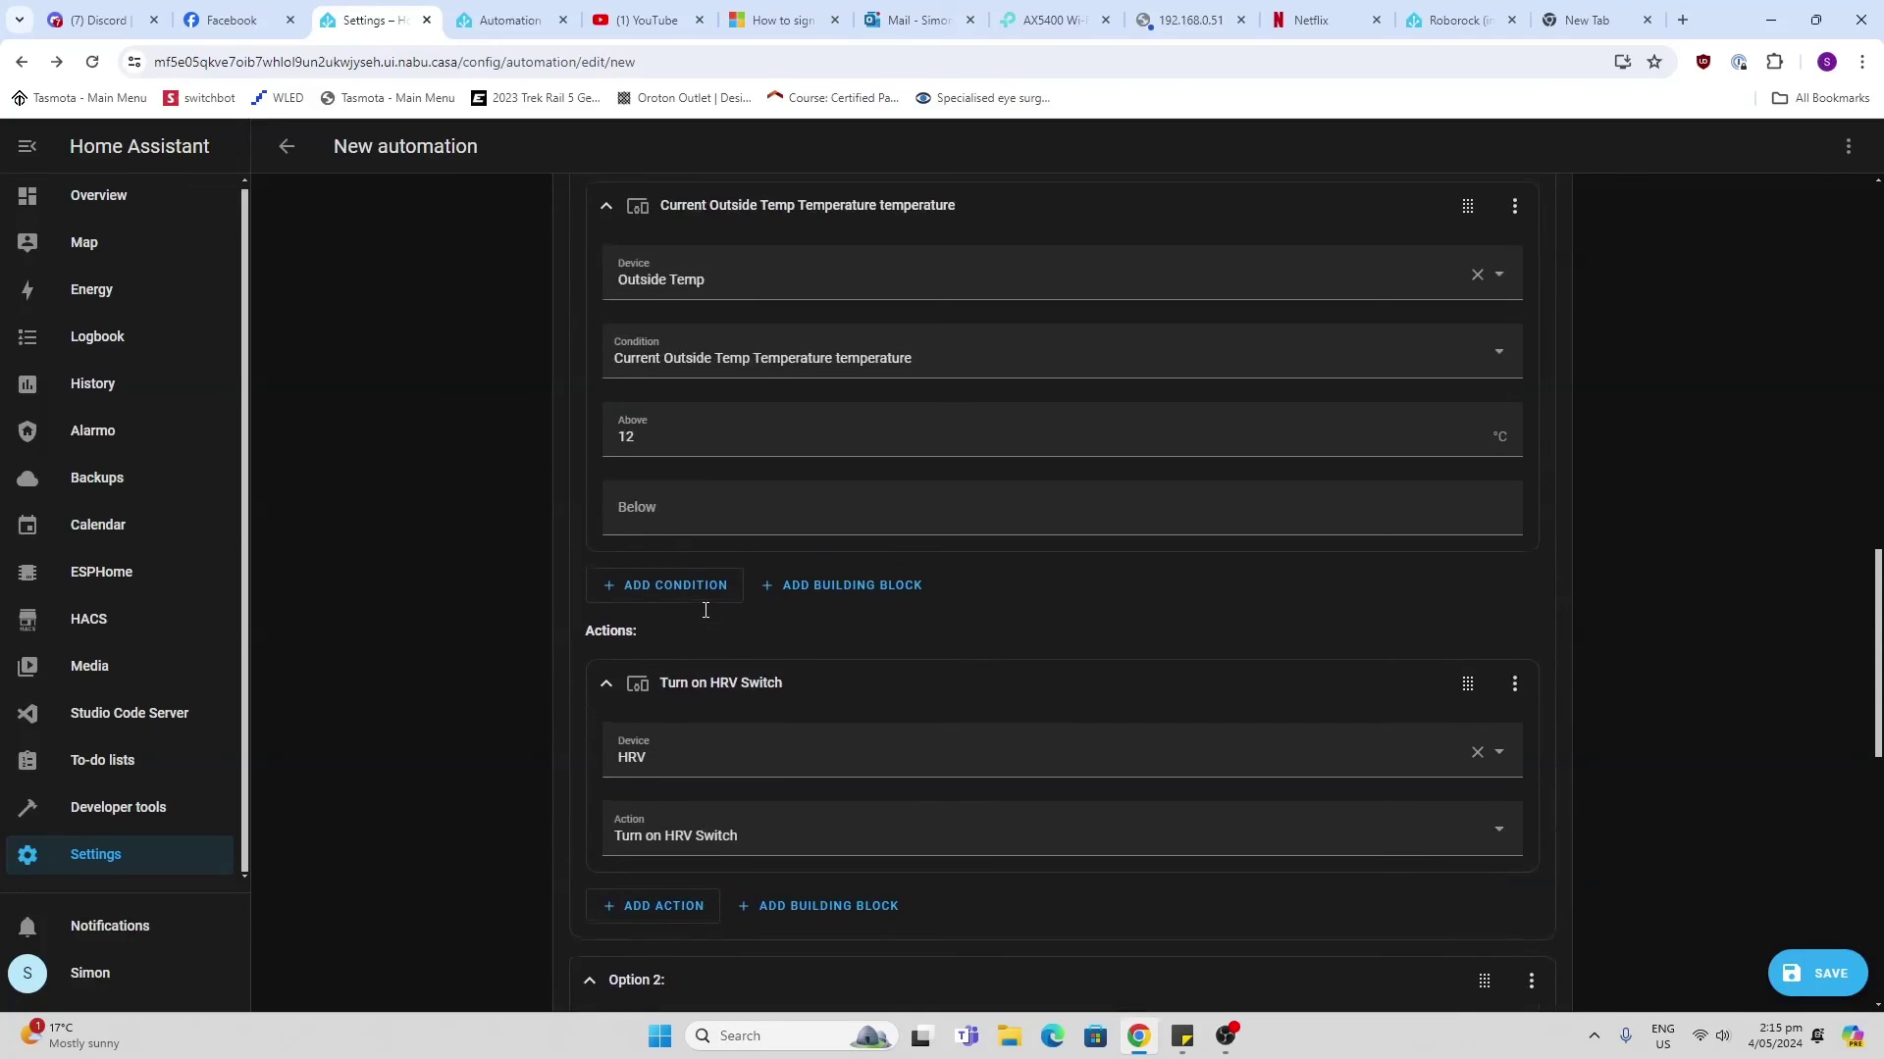
scroll(704, 610, up, 2)
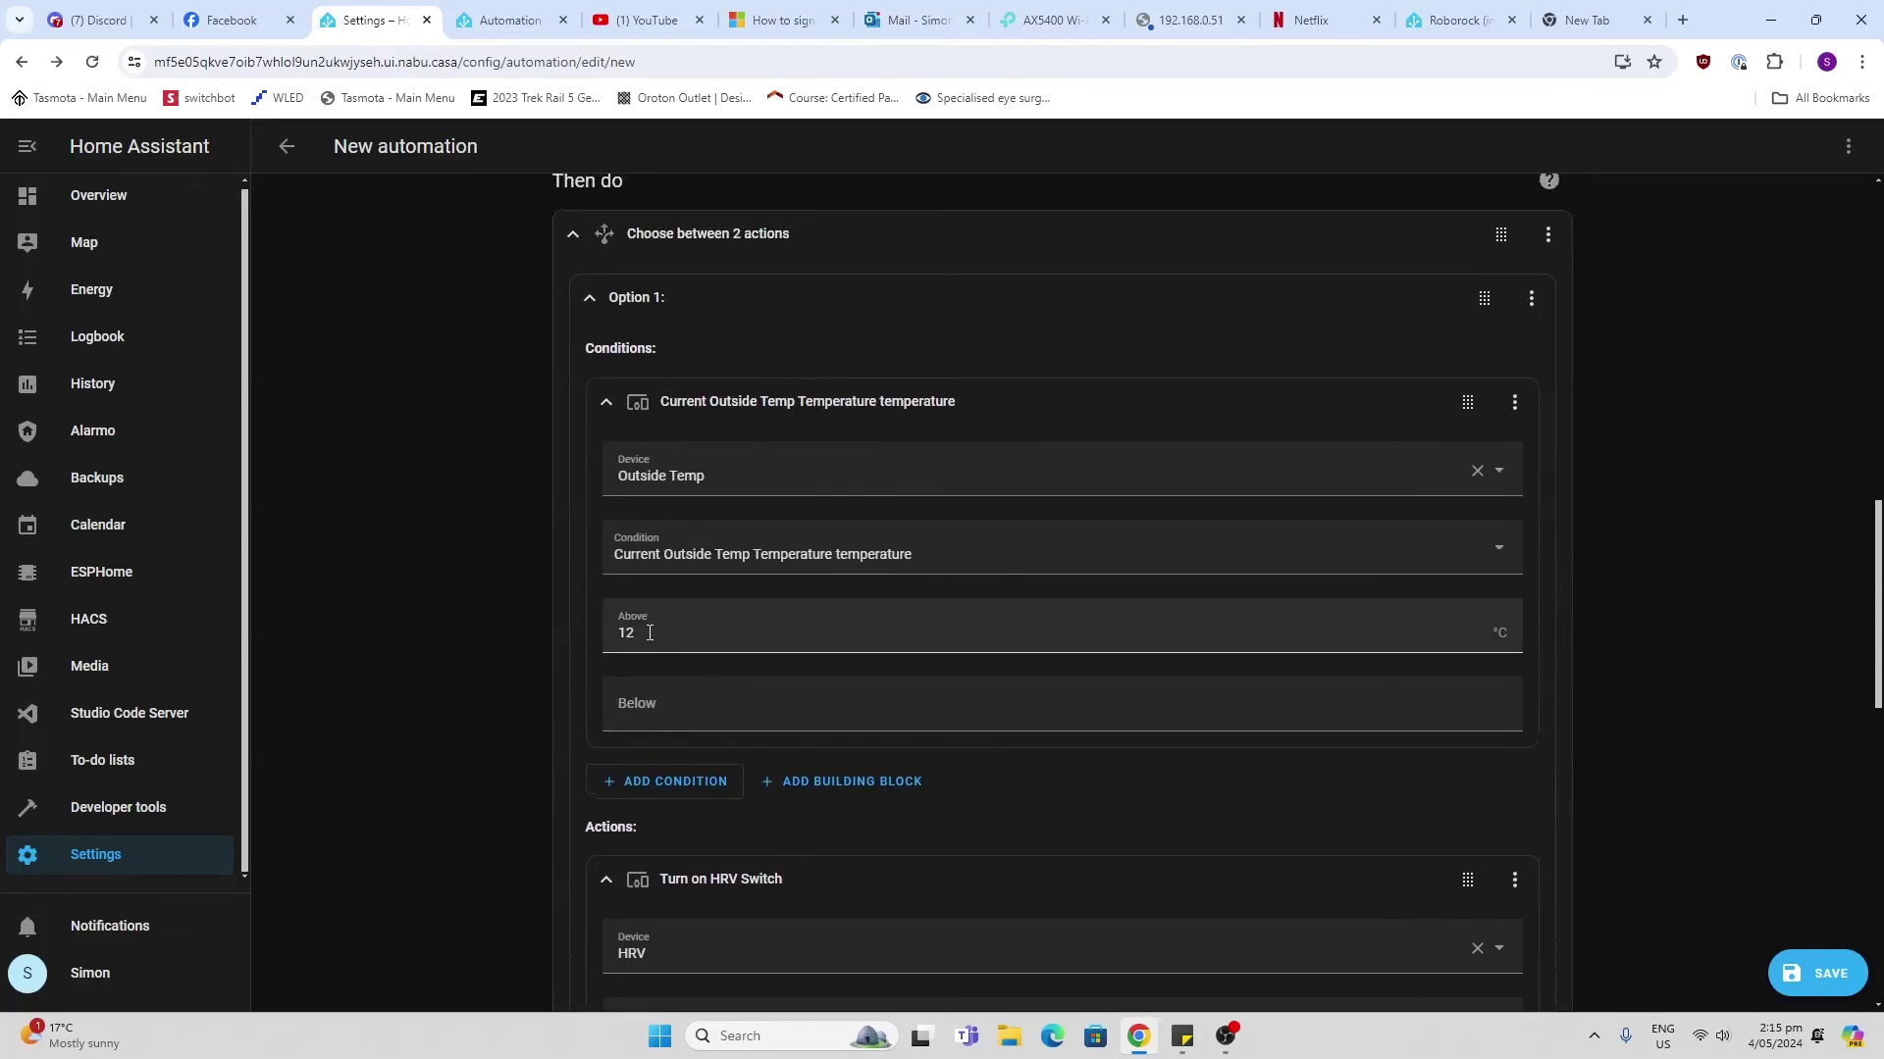